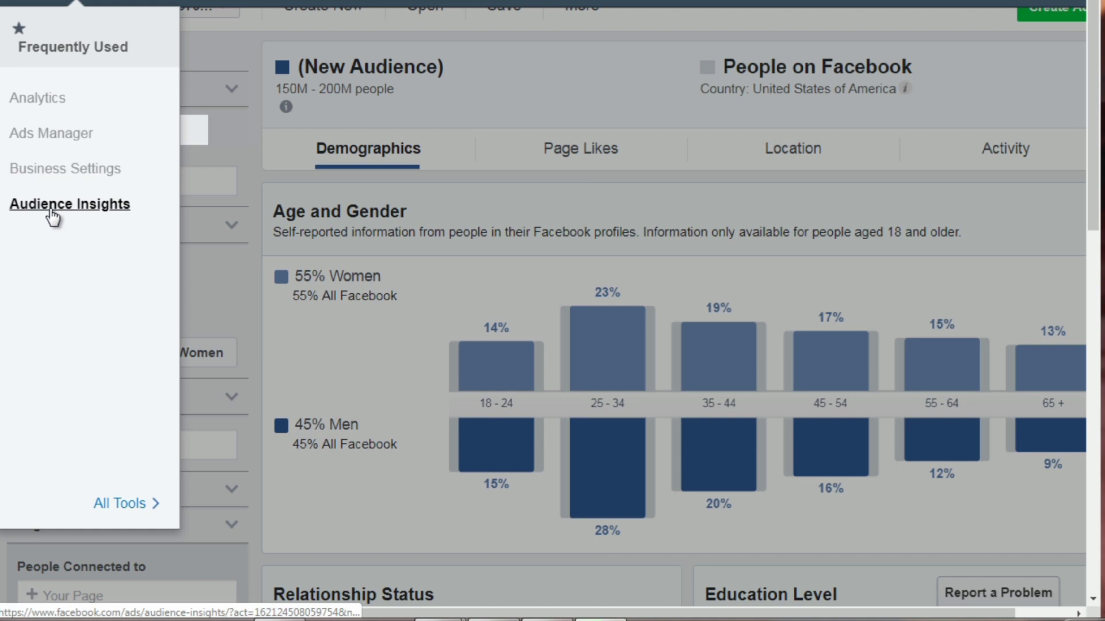
Close the tools menu and look over the new audience's filters and demographic charts
left_click(280, 219)
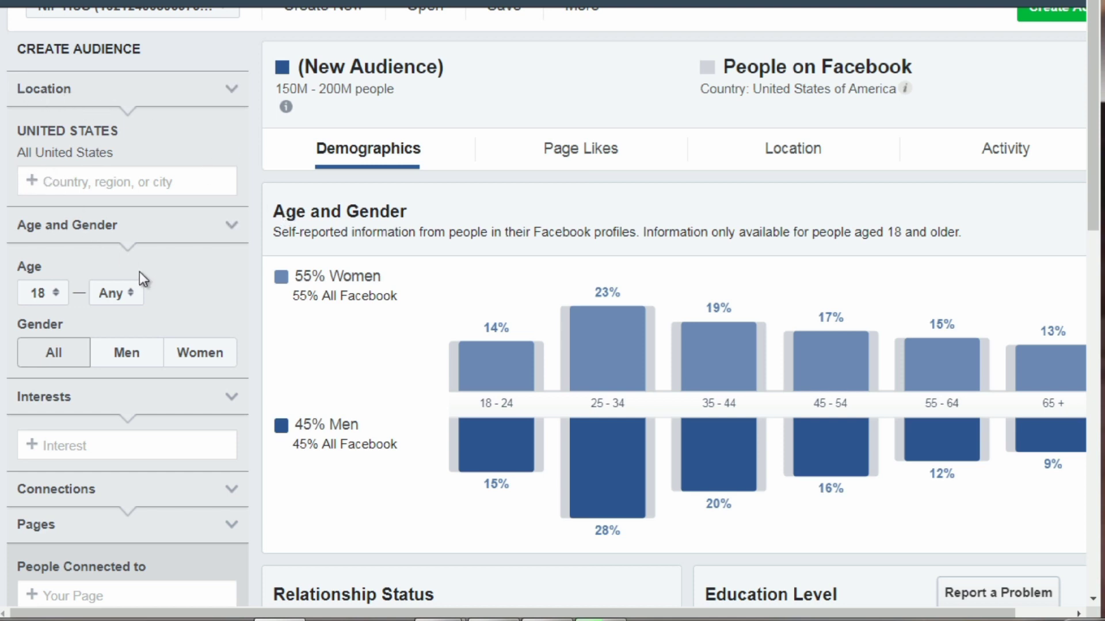
scroll(140, 271, "down", 5)
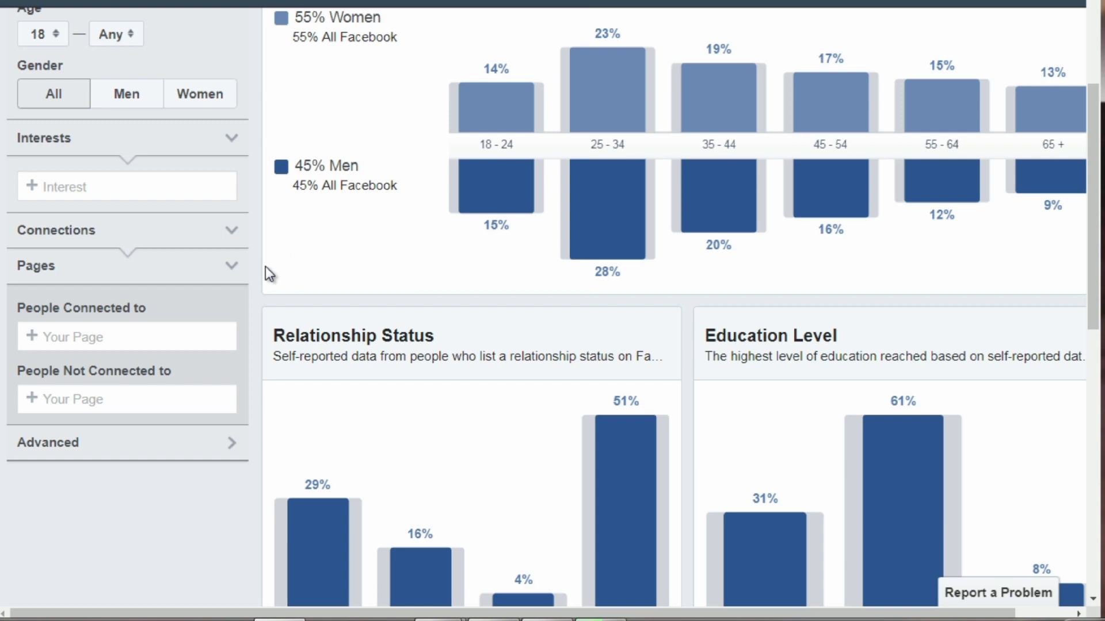
scroll(265, 267, "up", 1)
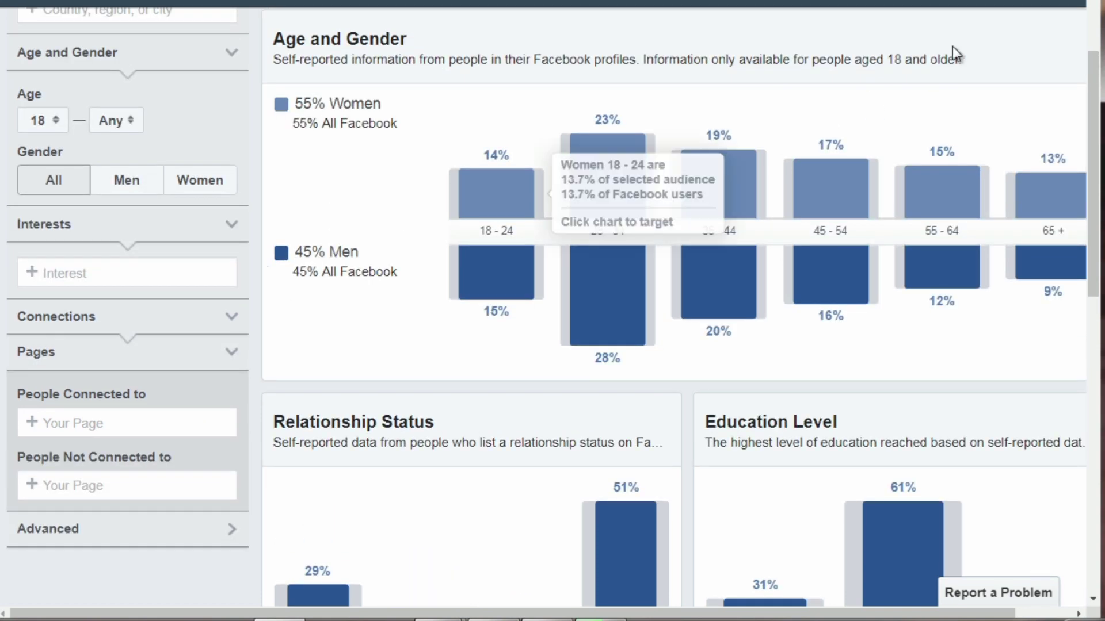
scroll(1092, 75, "up", 1)
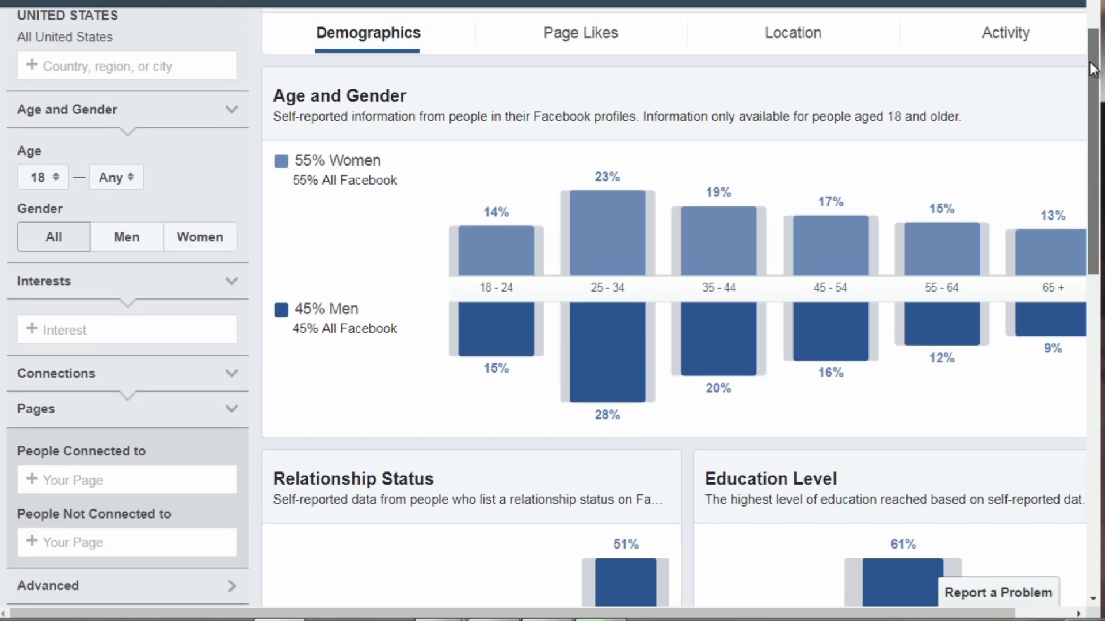
left_click_drag(1092, 69, 1089, 51)
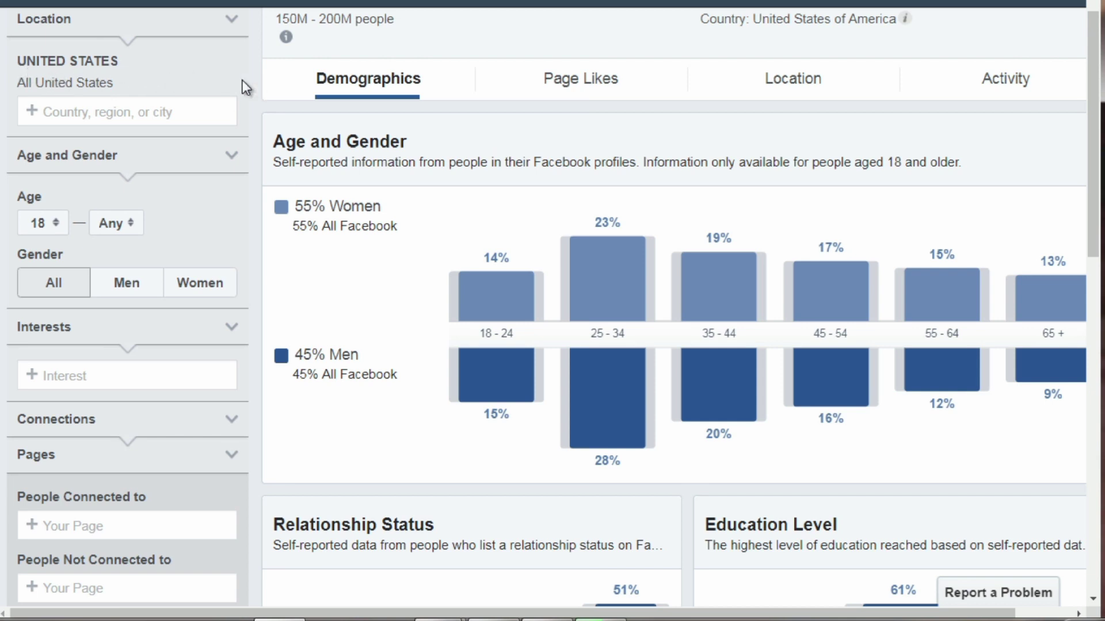
Remove United States from the audience location, search for Australia instead, and dismiss the audience size notice
mouse_move(231, 84)
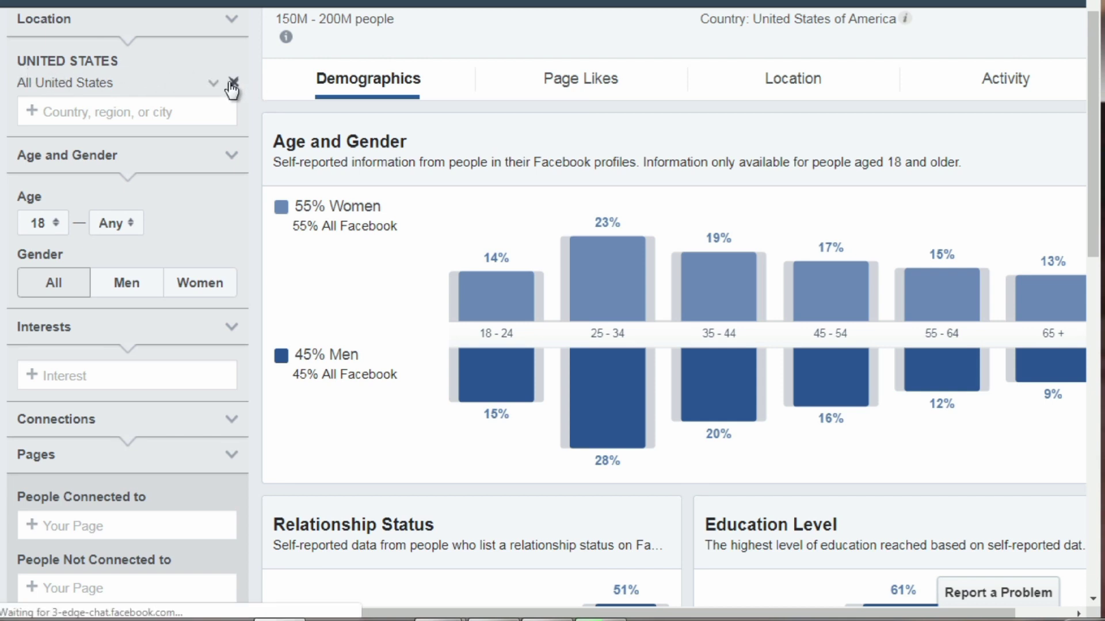
left_click(231, 84)
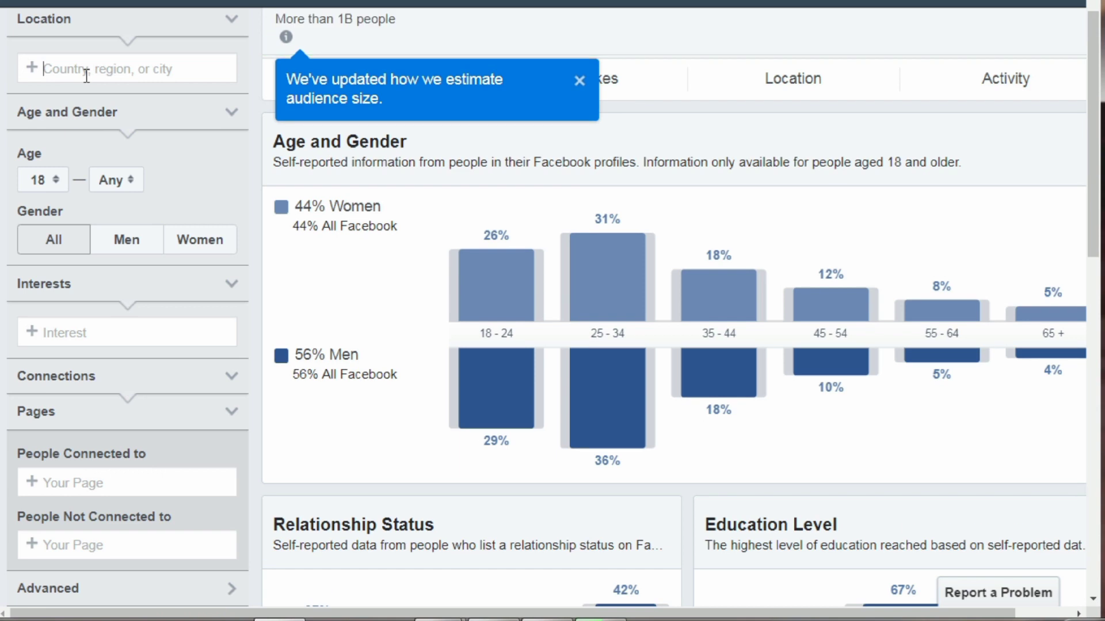
type("australia")
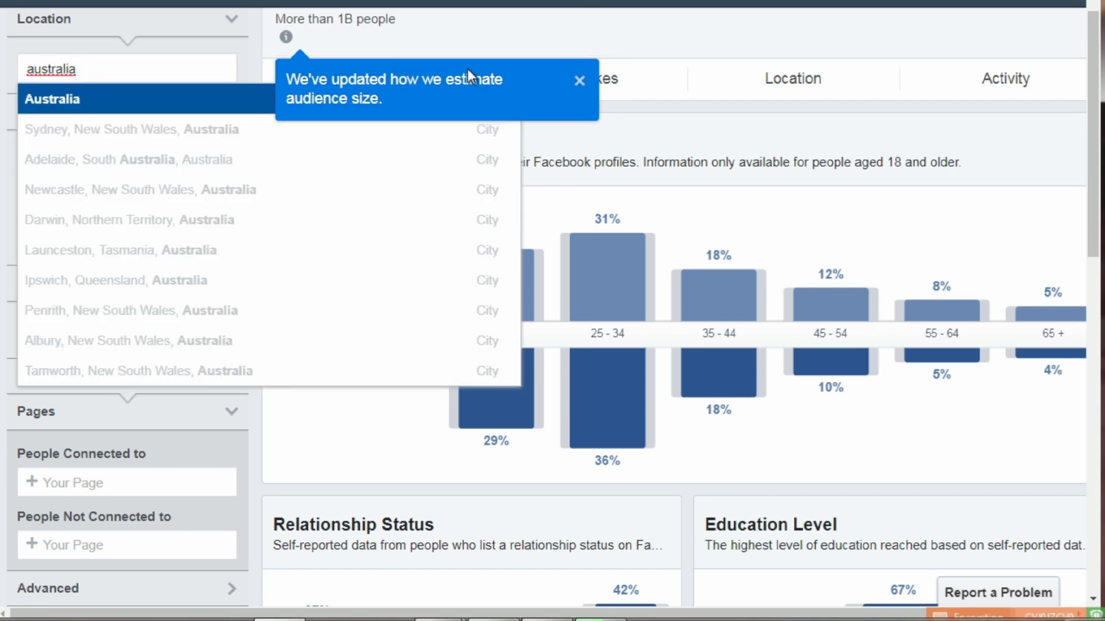
left_click(579, 81)
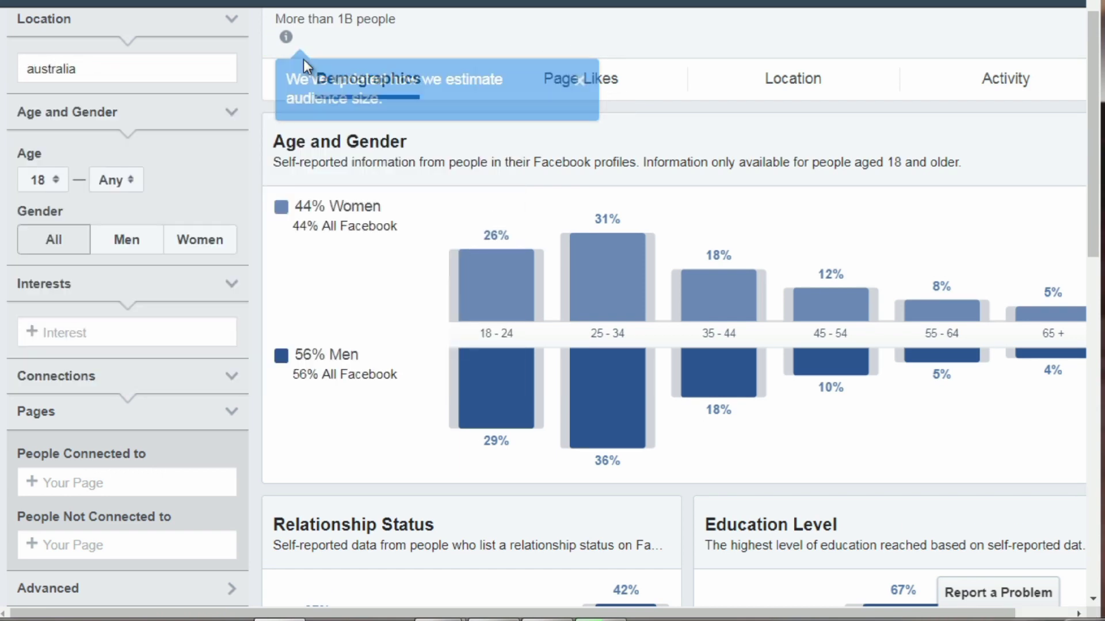
Replace the Australia location entry with United States and add it to the audience
left_click_drag(93, 64, 1, 68)
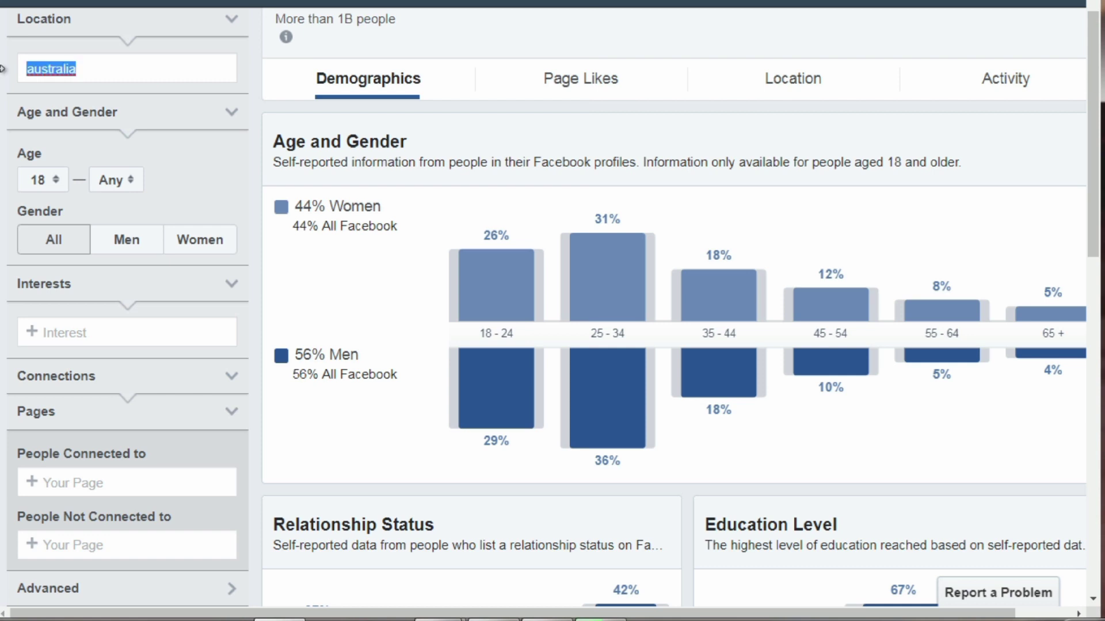
type("united states")
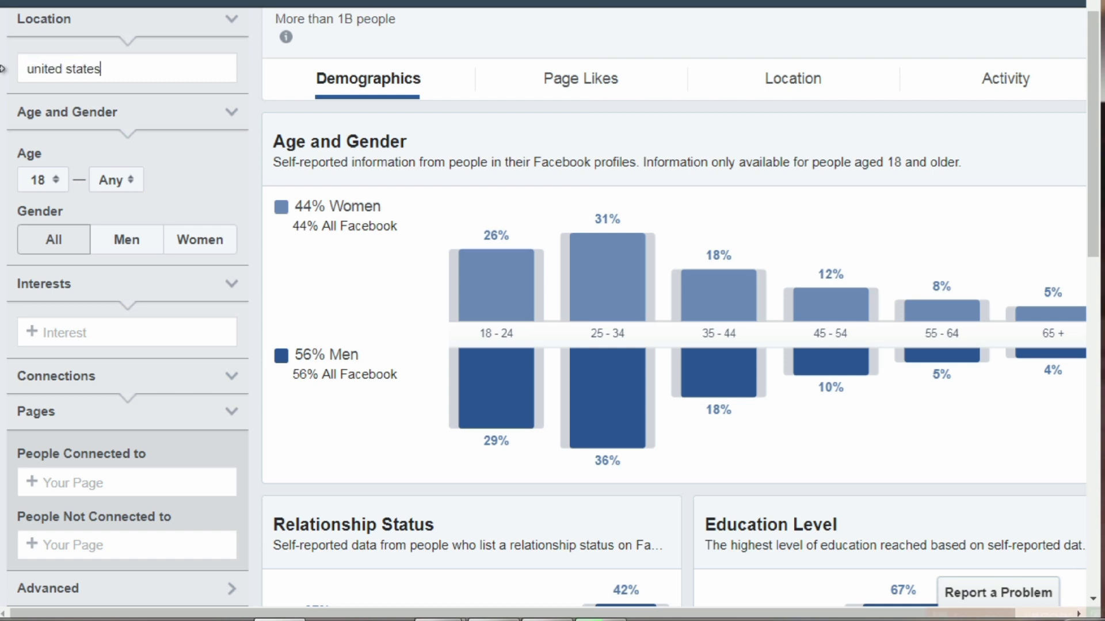
left_click(75, 105)
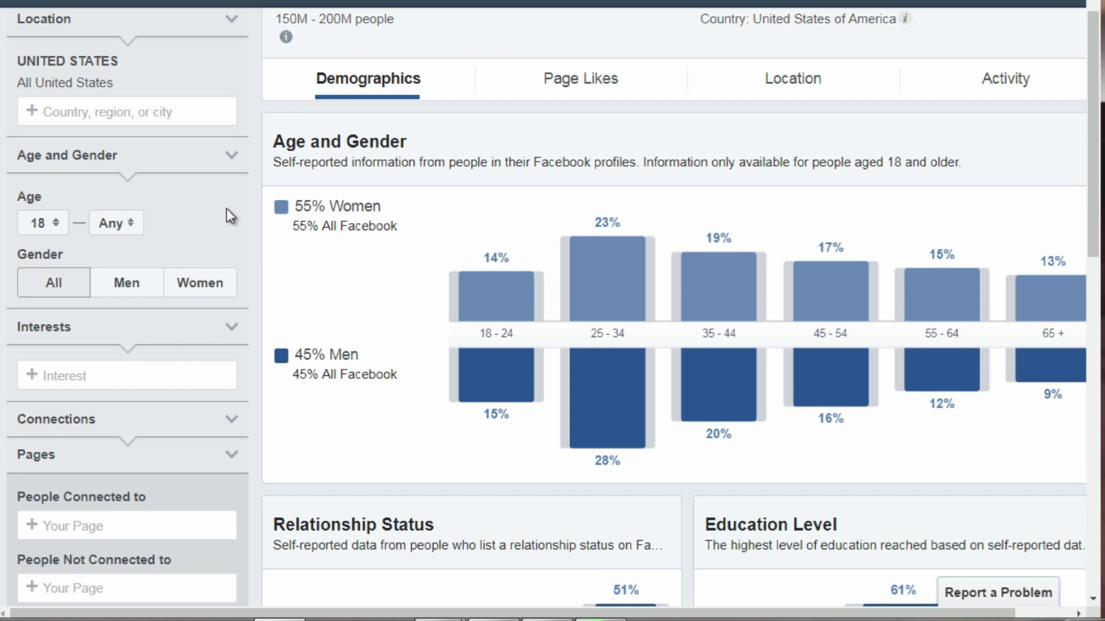
Set the audience's age range from 30 to 65+
left_click(51, 226)
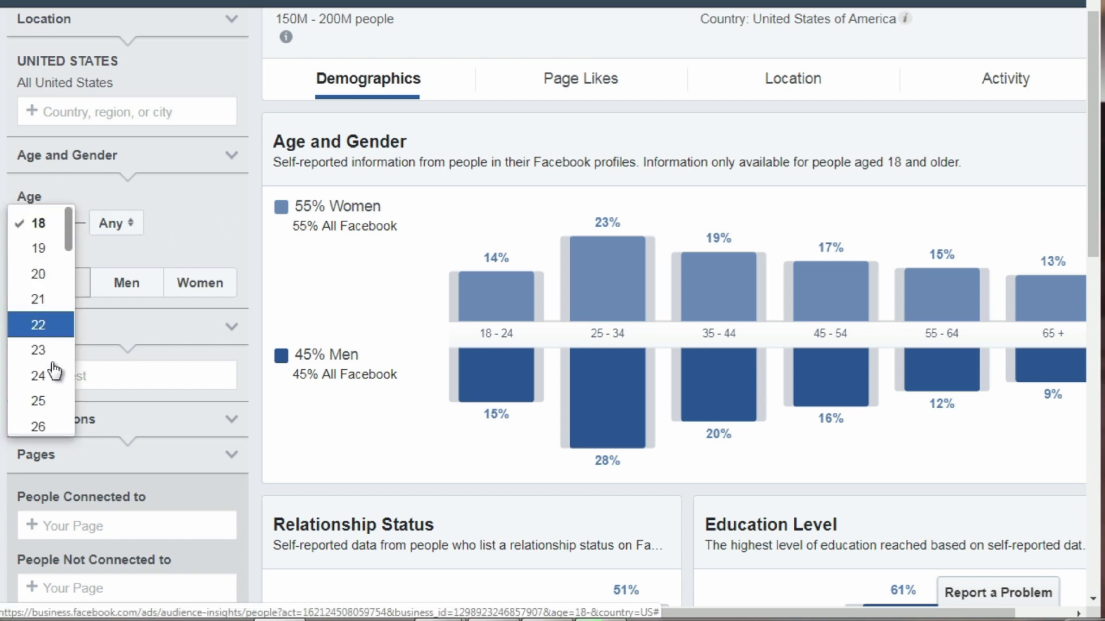
scroll(48, 397, "down", 1)
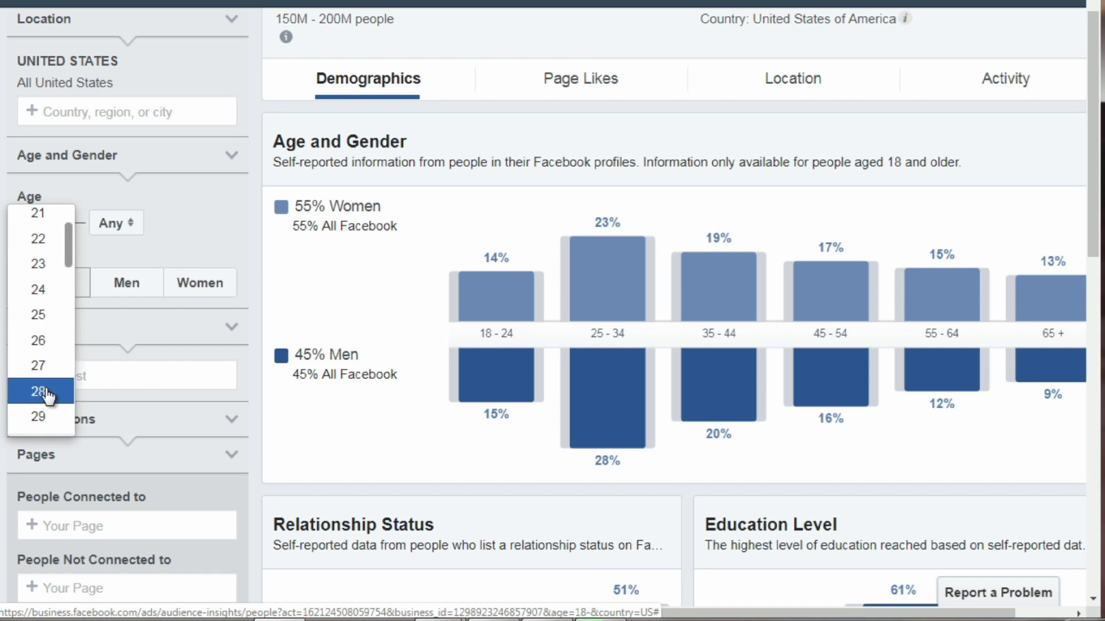
scroll(47, 397, "down", 1)
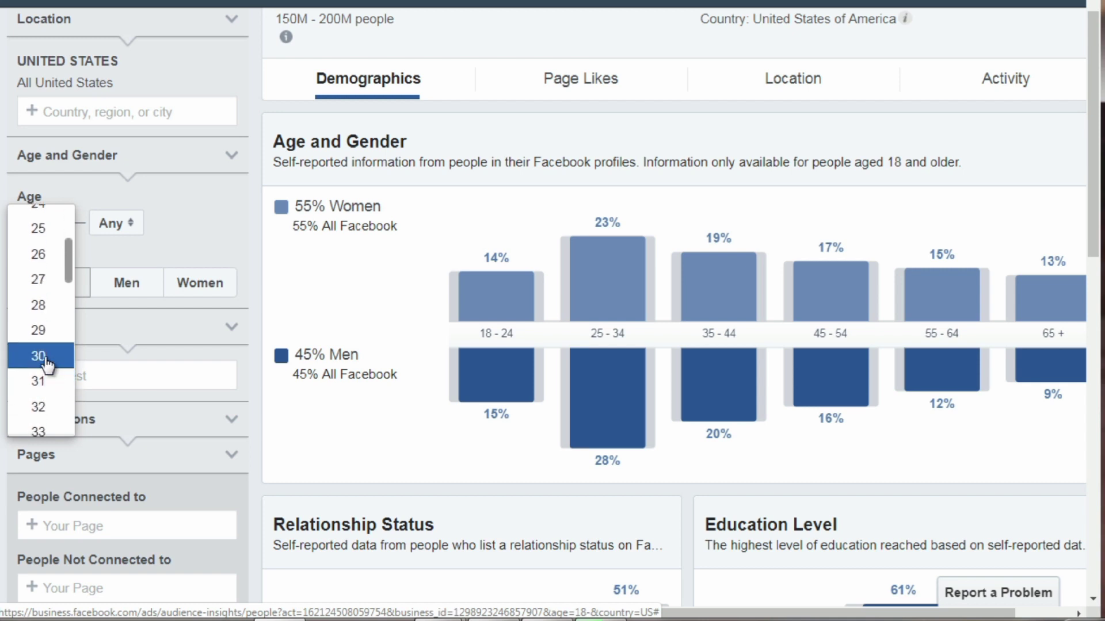
left_click(46, 362)
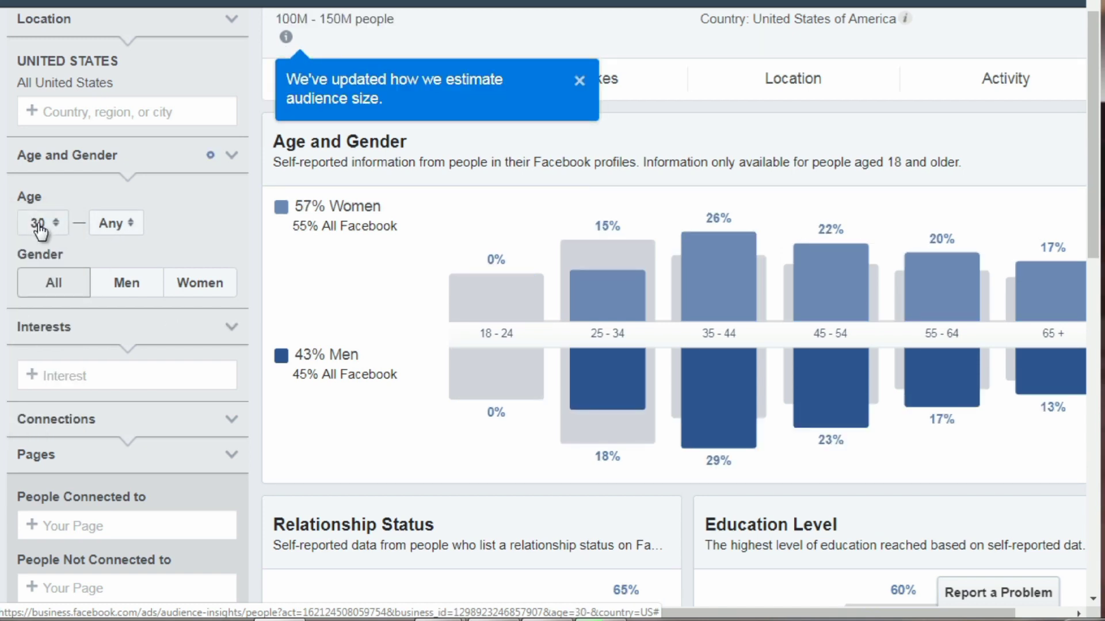
left_click(123, 227)
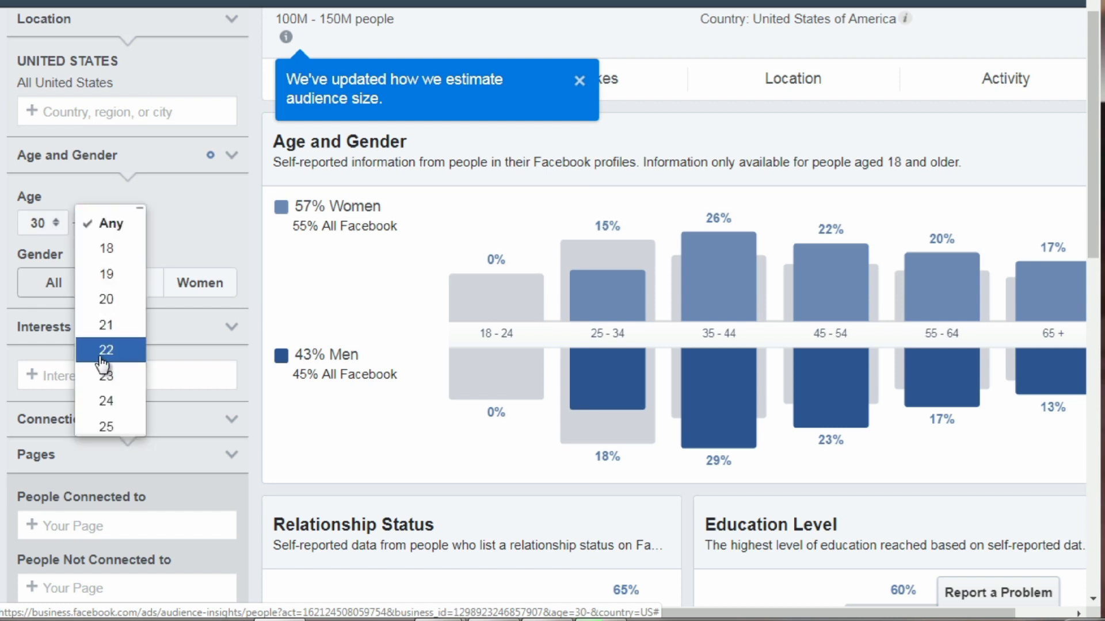
scroll(127, 298, "down", 10)
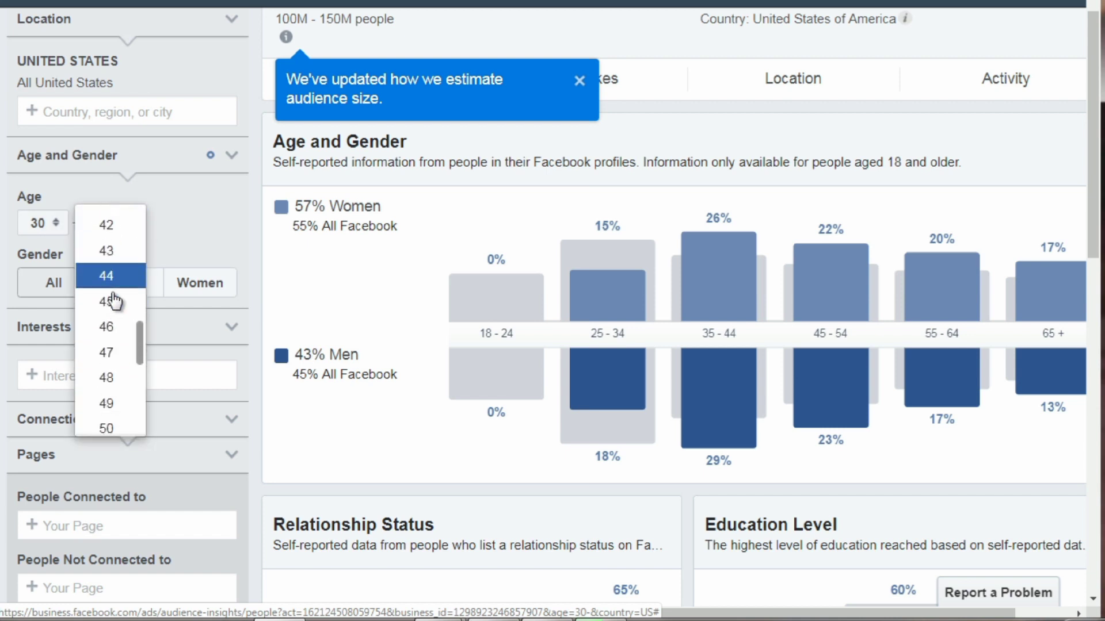
left_click(112, 420)
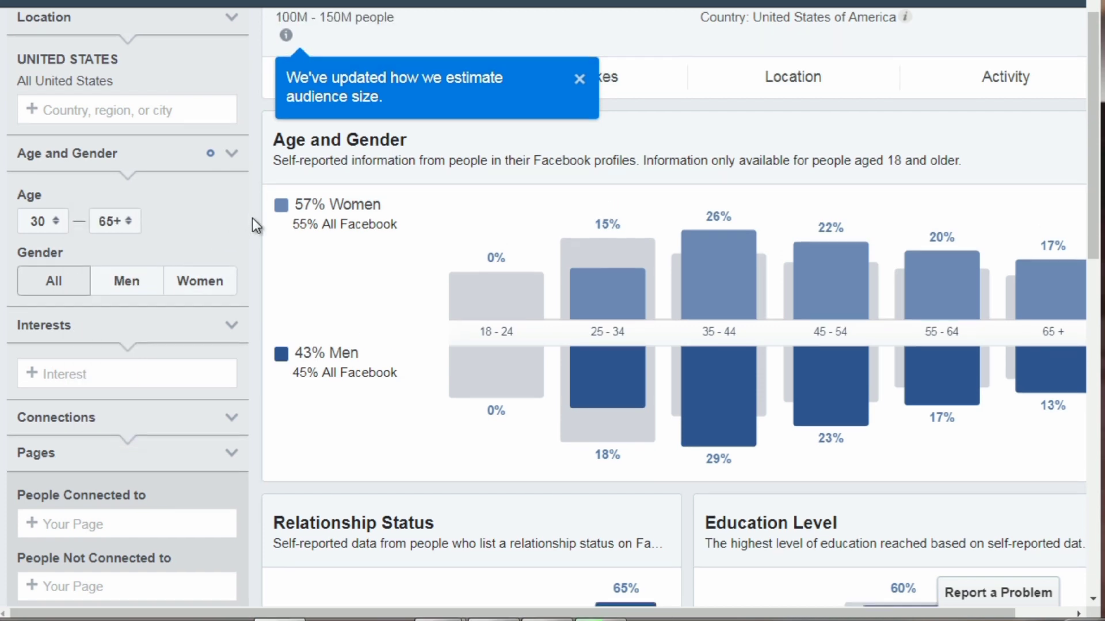
scroll(252, 216, "down", 2)
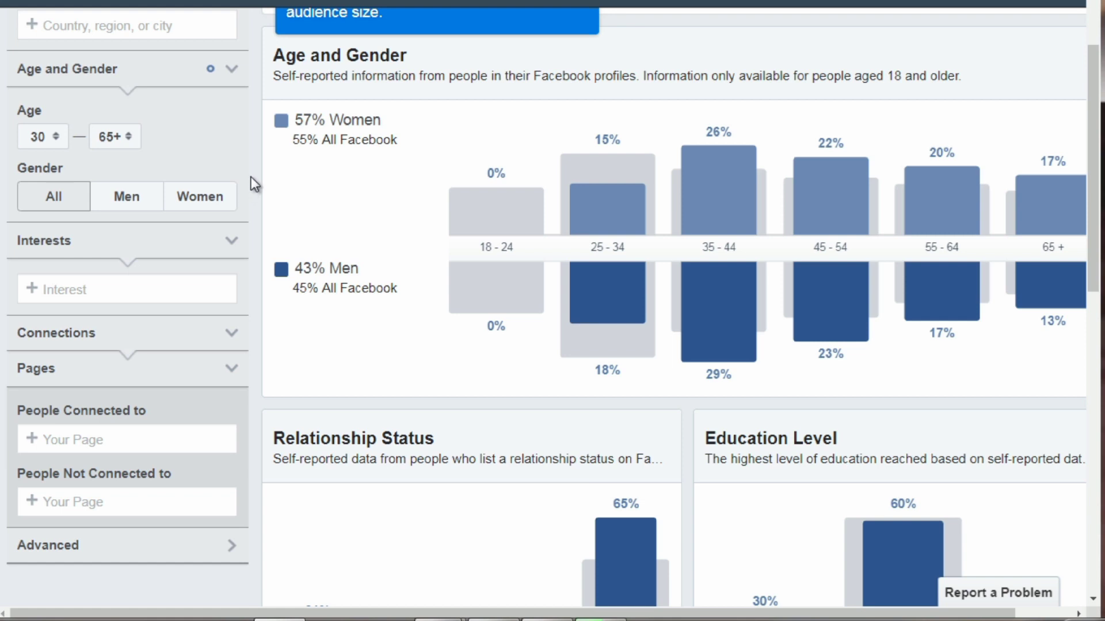
scroll(251, 177, "up", 2)
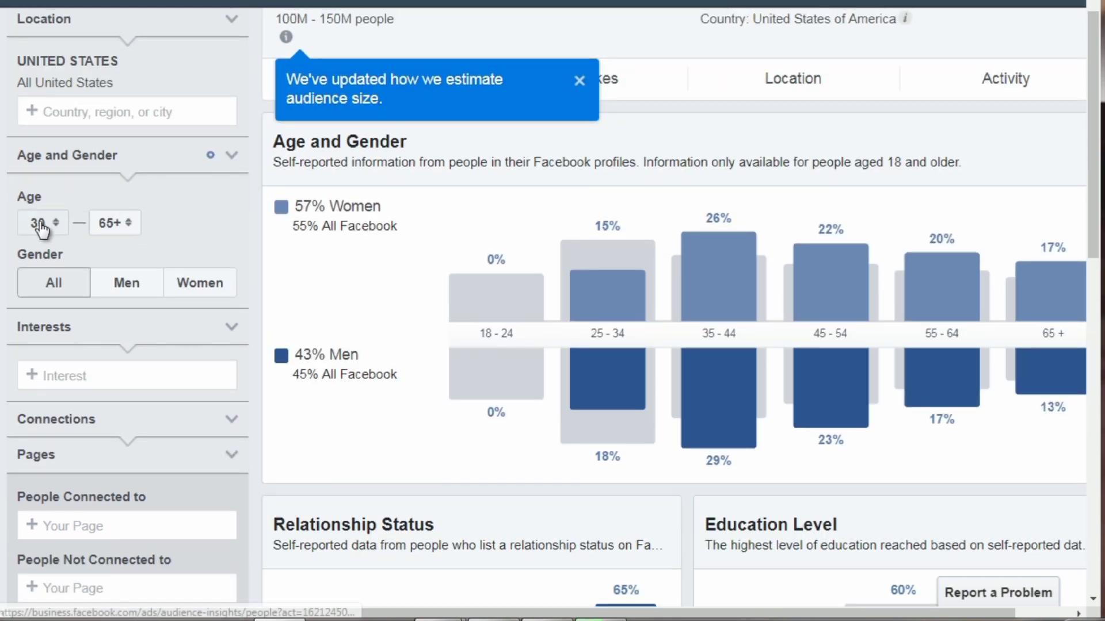
Reset the audience's age range to a minimum of 18 and a maximum of Any
left_click(40, 223)
scroll(51, 158, "up", 4)
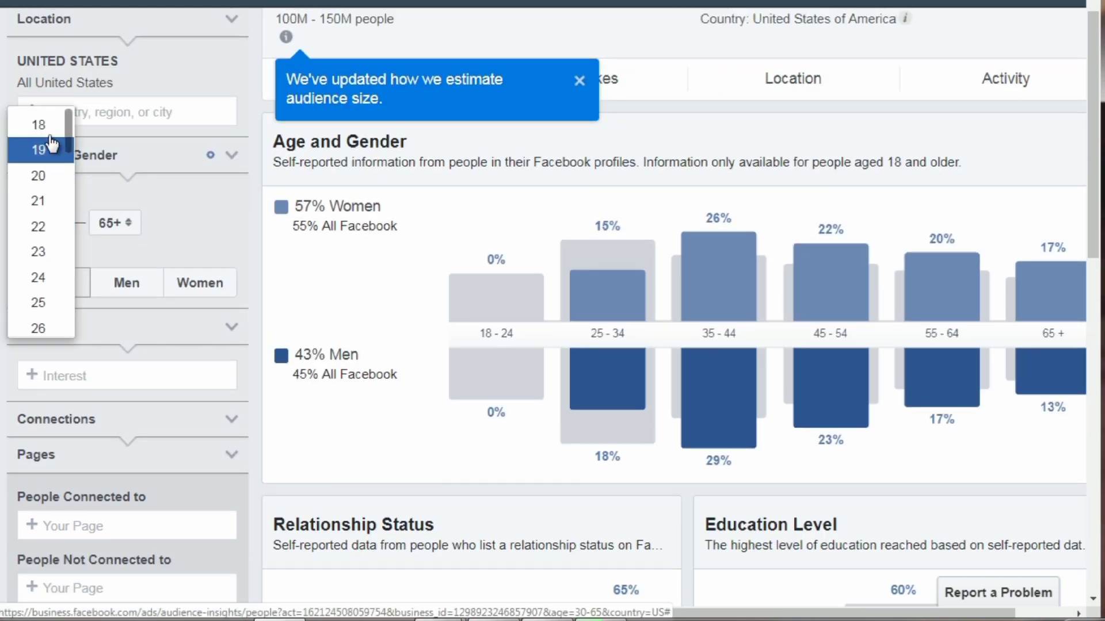
left_click(51, 136)
left_click(114, 236)
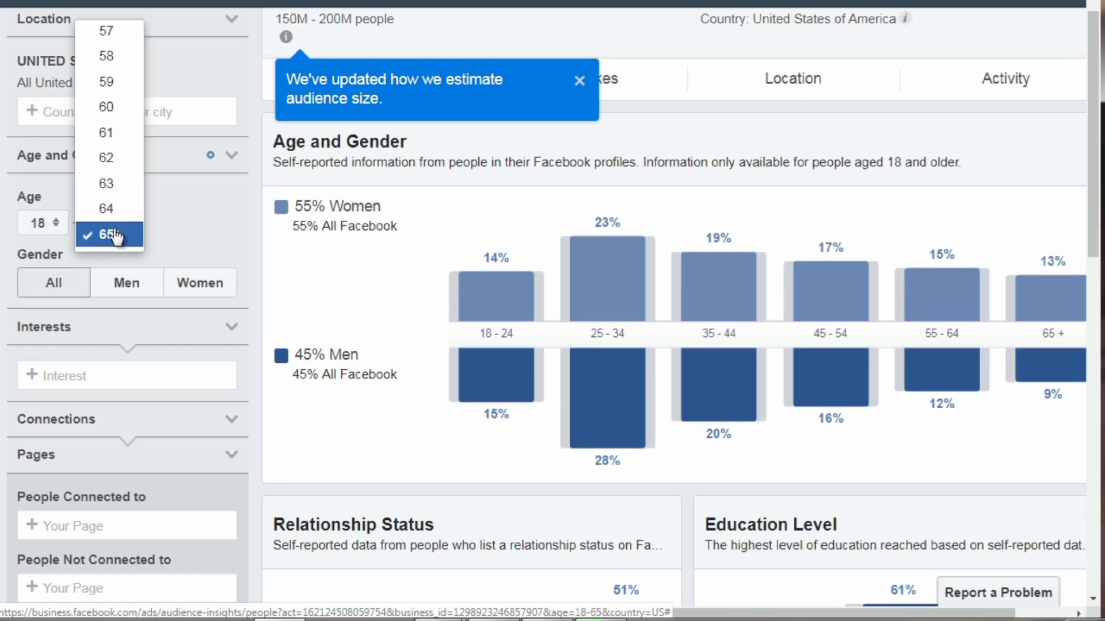
scroll(114, 236, "up", 12)
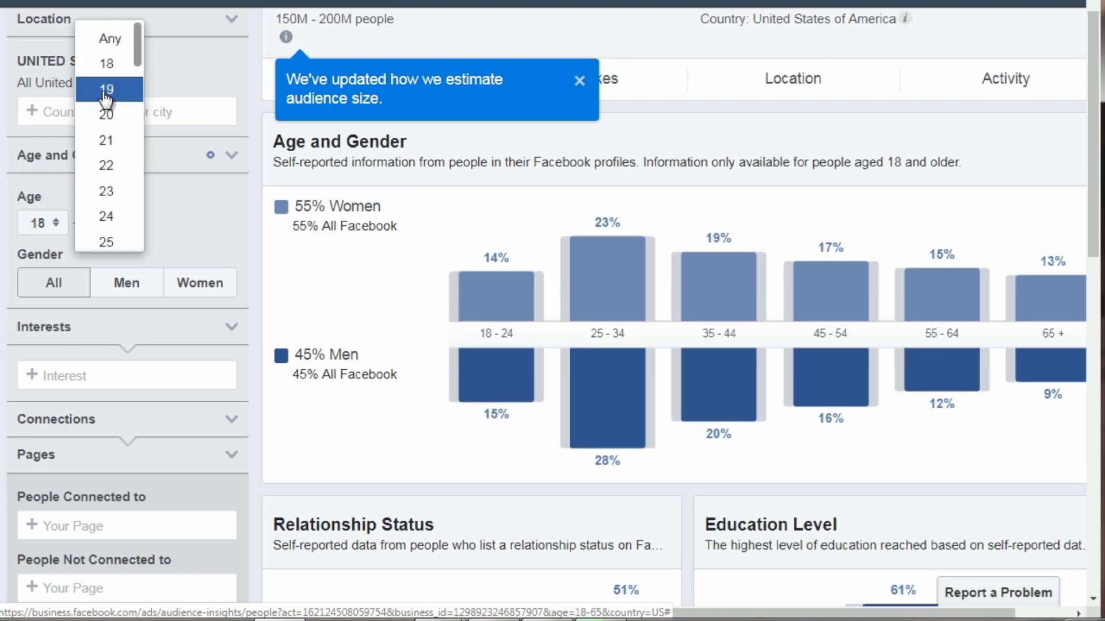
left_click(111, 40)
left_click(42, 224)
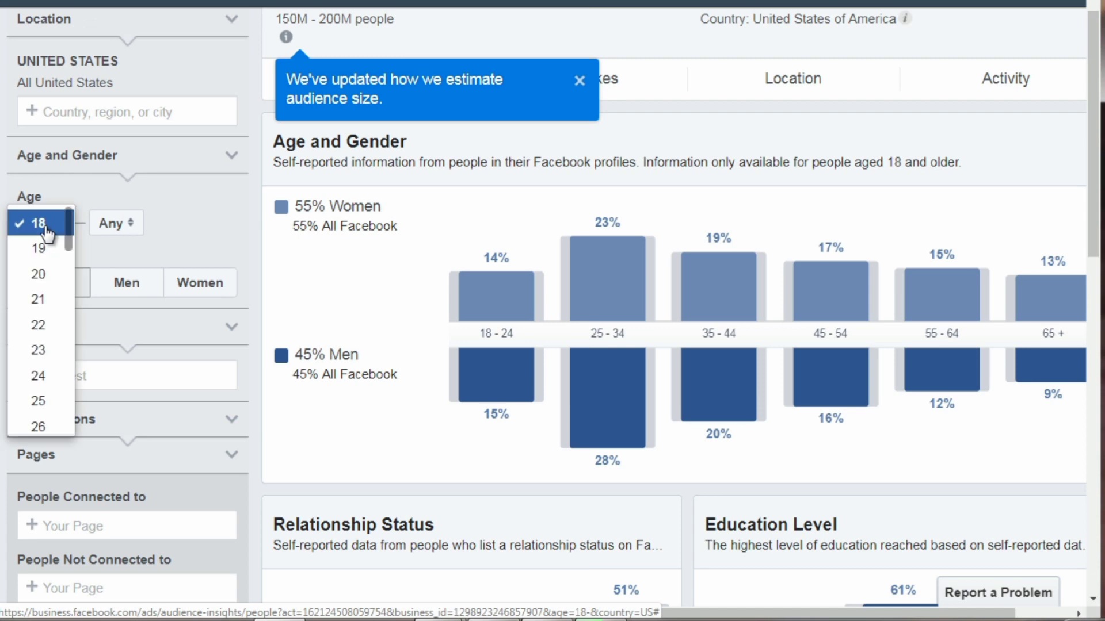
scroll(44, 225, "up", 2)
left_click(11, 287)
scroll(10, 285, "down", 2)
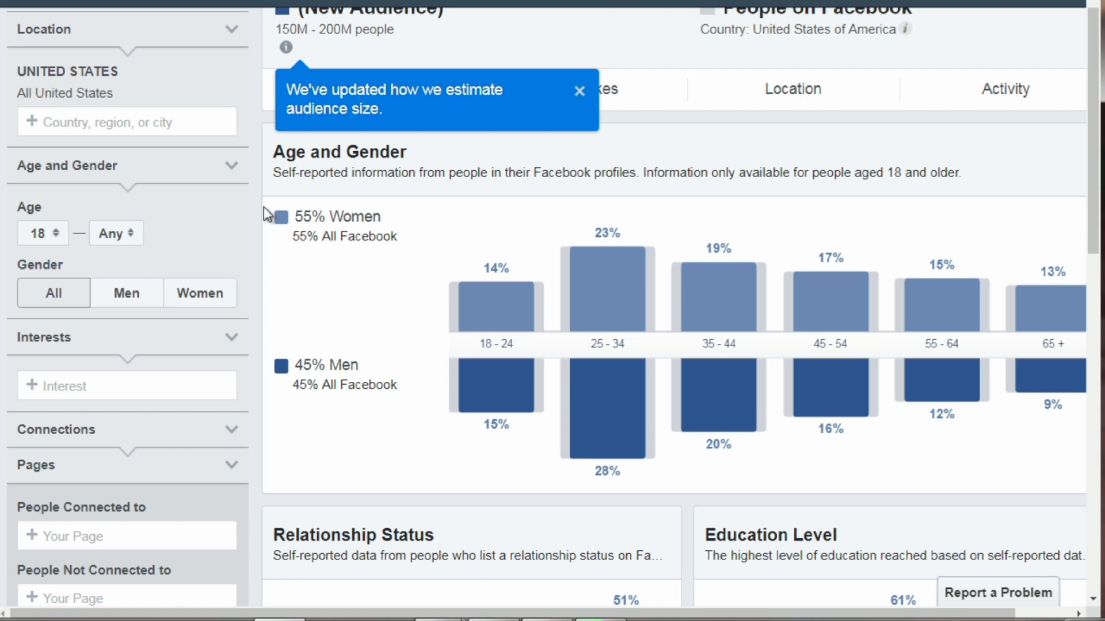
Dismiss the audience size notice and add Scuba diving as an interest for the audience
left_click(580, 91)
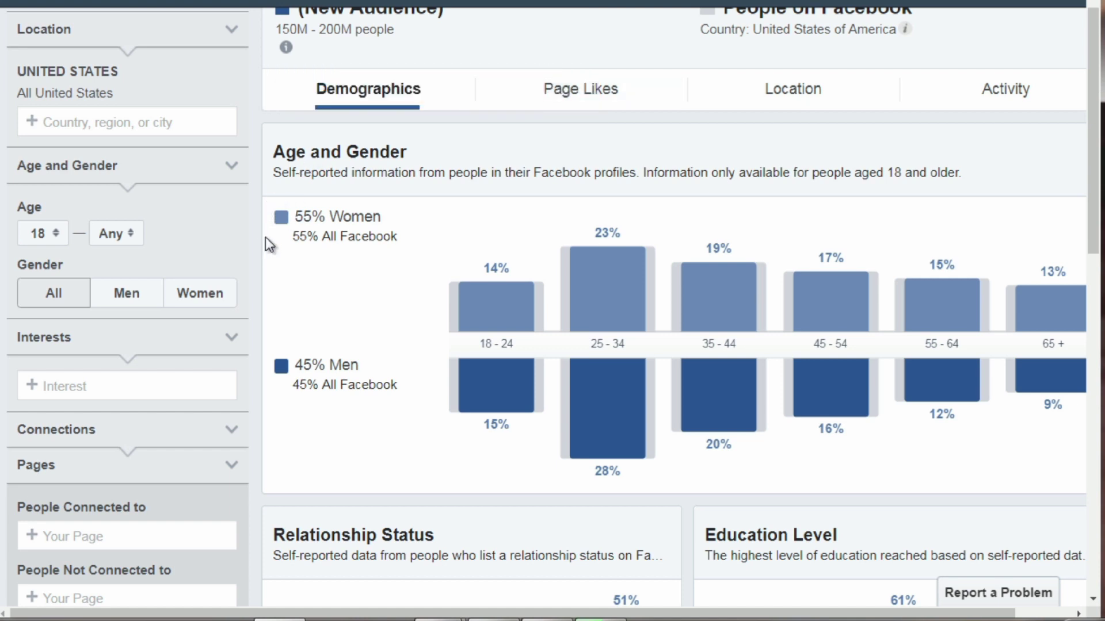
scroll(274, 248, "down", 3)
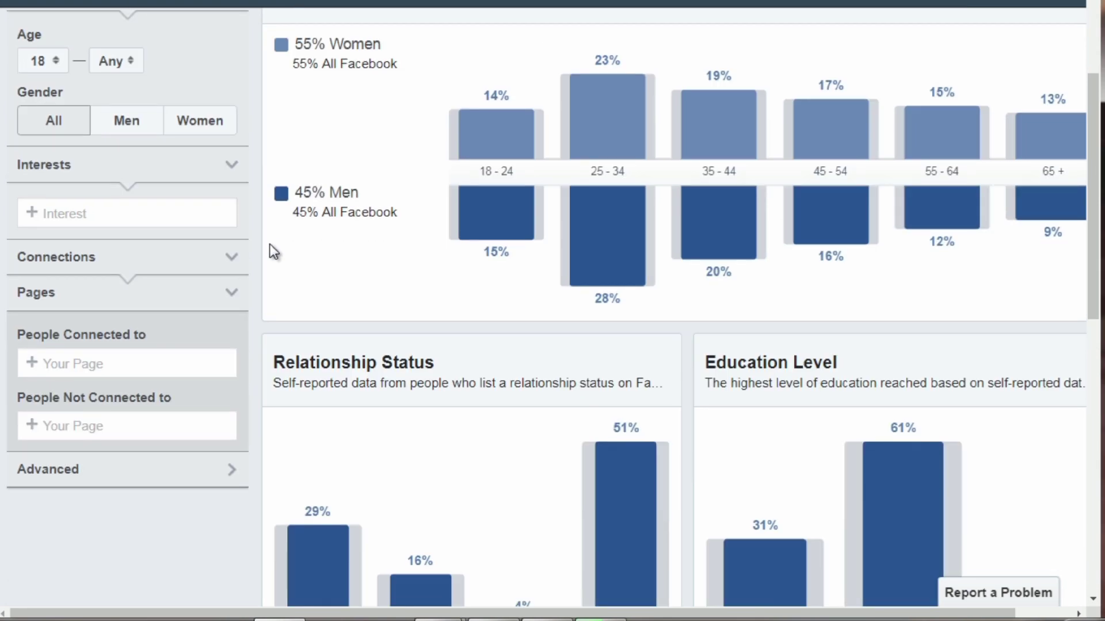
left_click(71, 212)
type("scuba")
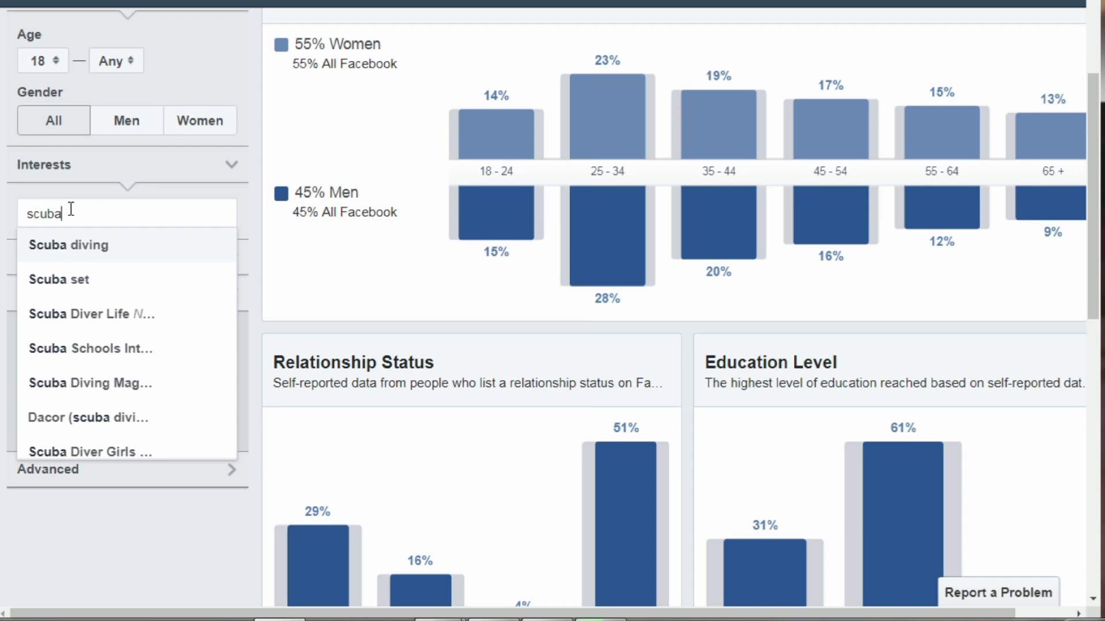
left_click(83, 253)
left_click(271, 226)
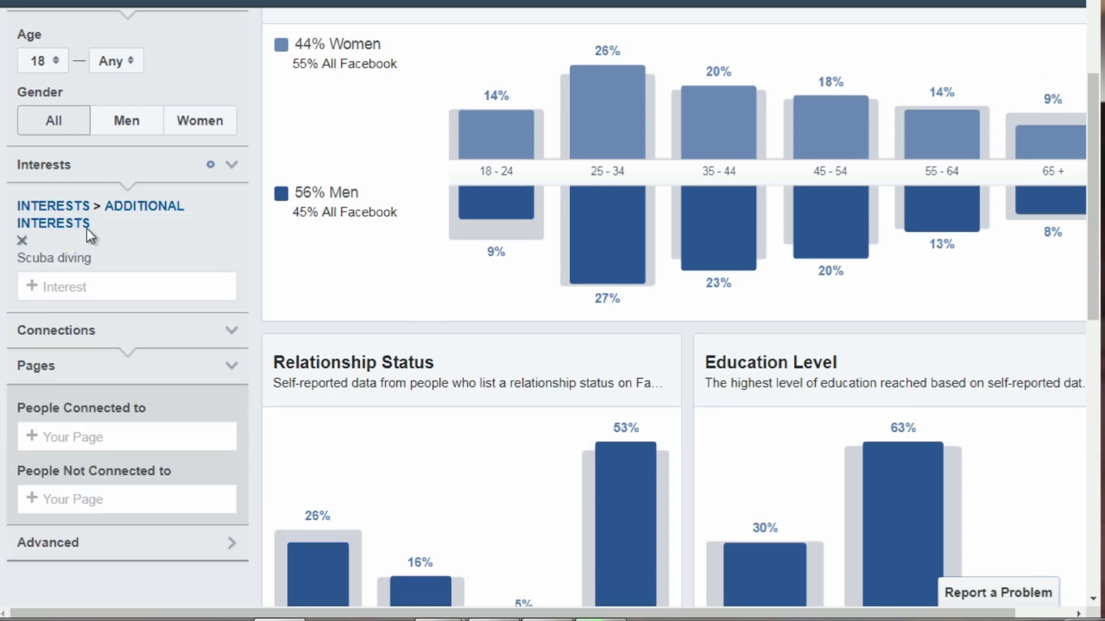
Dismiss the audience size notice and examine the age and gender breakdown of the scuba diving audience
scroll(277, 219, "up", 1)
scroll(278, 219, "up", 3)
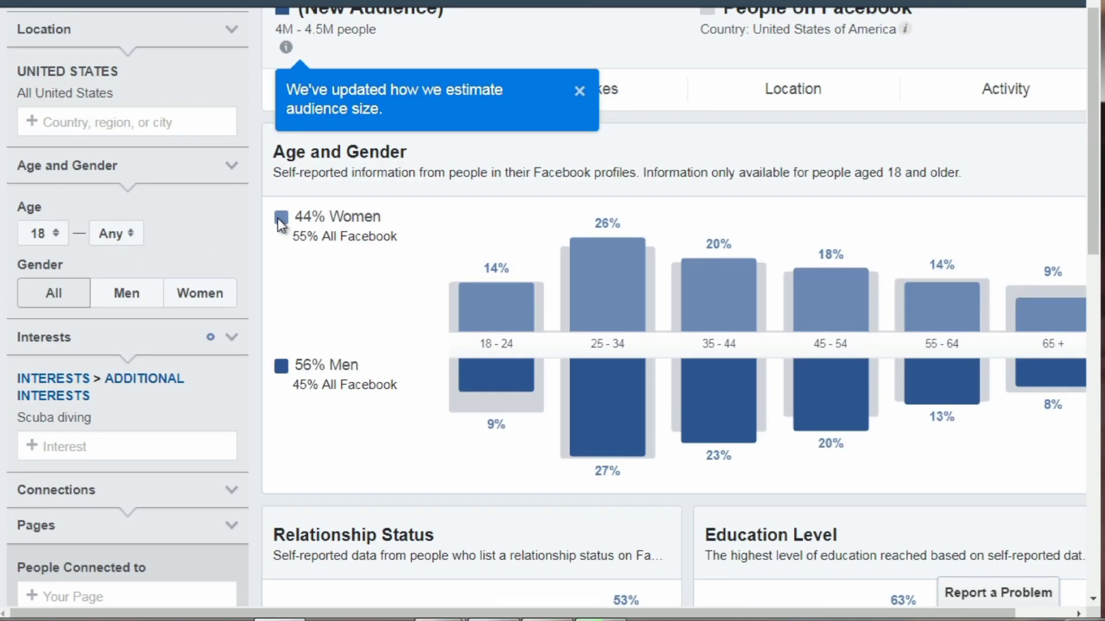
mouse_move(287, 47)
left_click(579, 92)
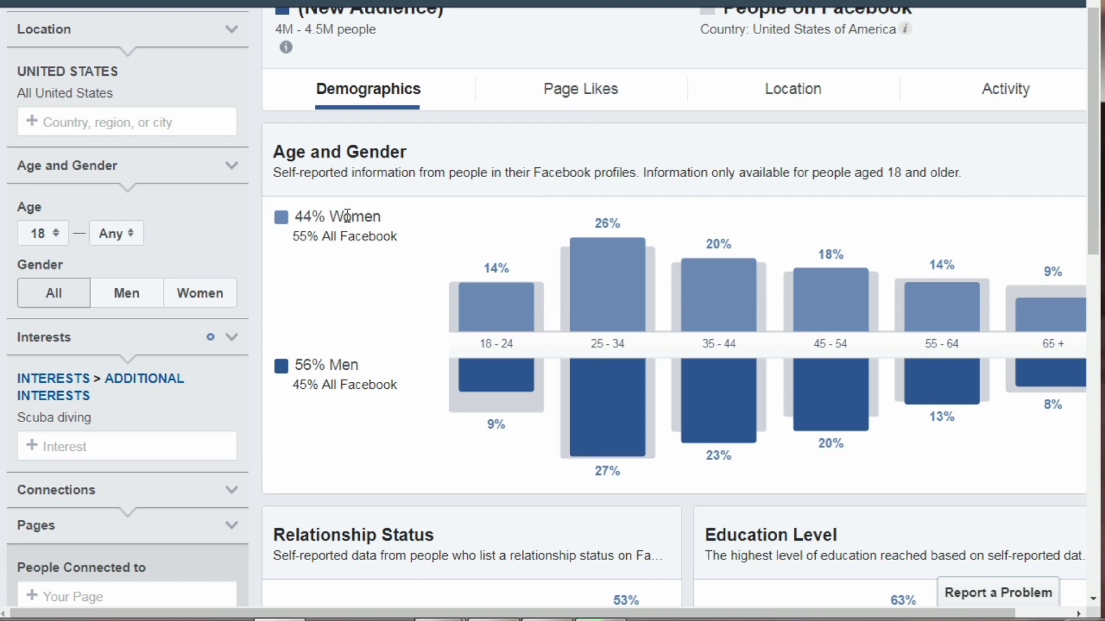
mouse_move(596, 368)
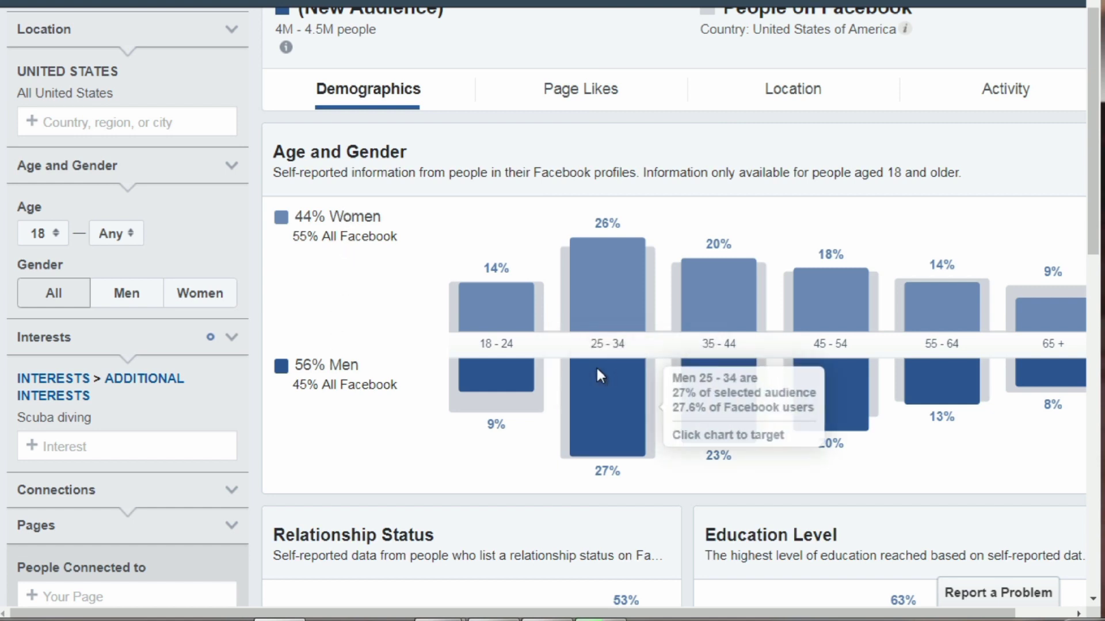
mouse_move(799, 428)
mouse_move(867, 311)
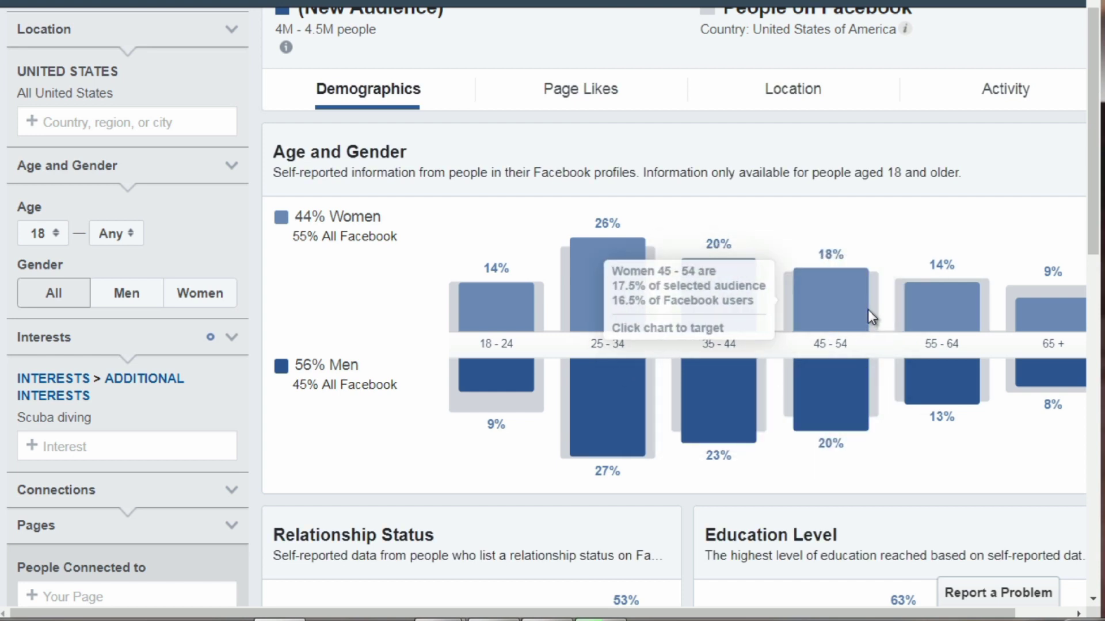
mouse_move(537, 342)
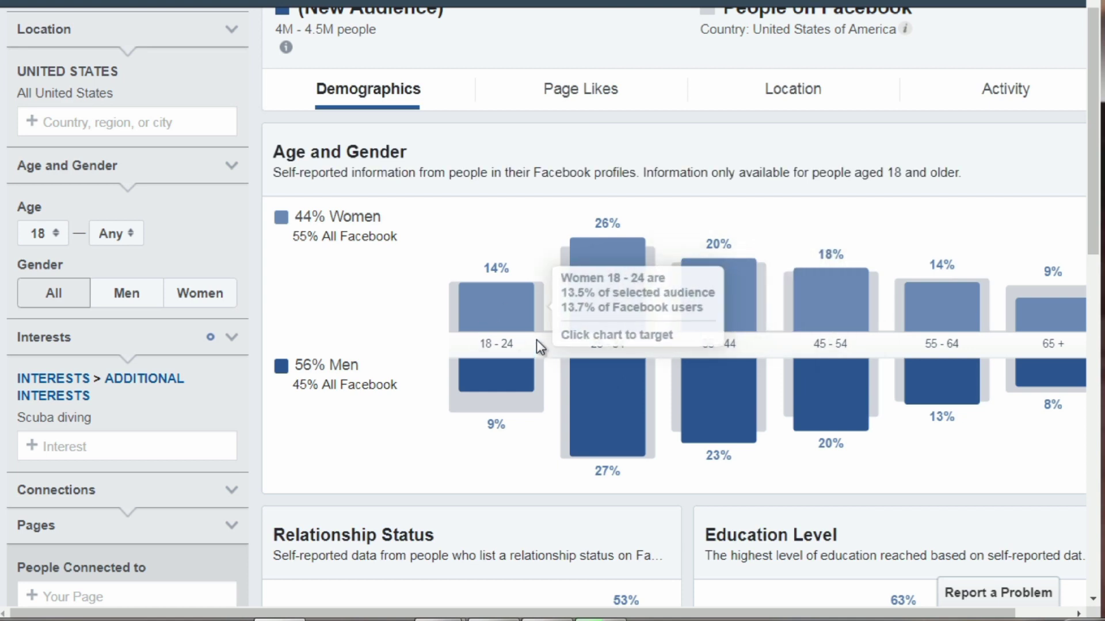
Examine the relationship status and education level charts for the scuba diving audience
mouse_move(616, 219)
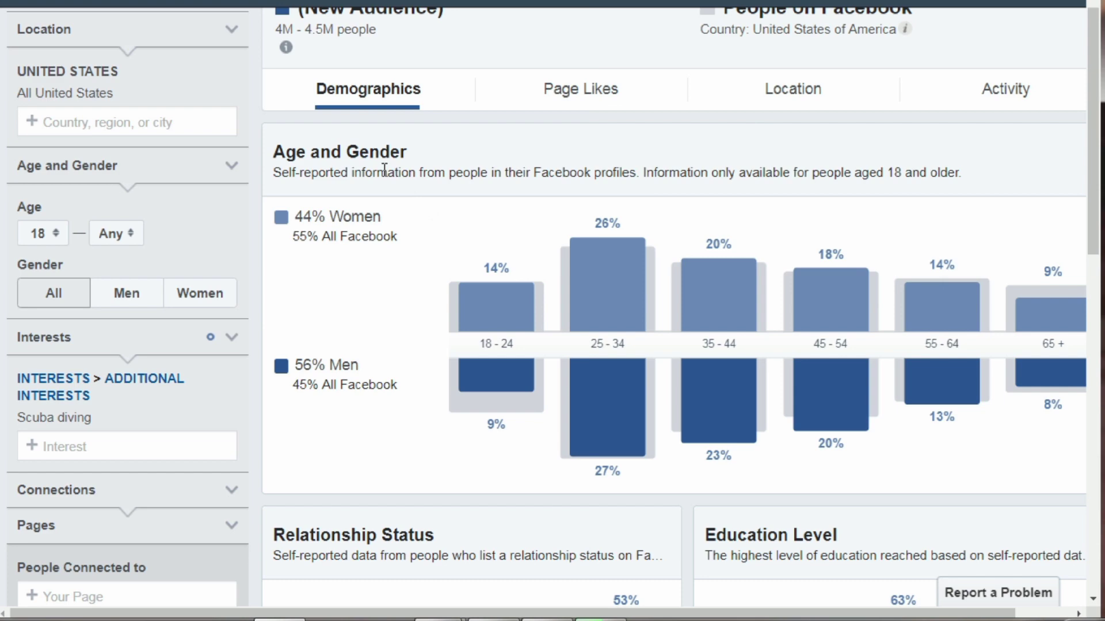
scroll(385, 168, "down", 5)
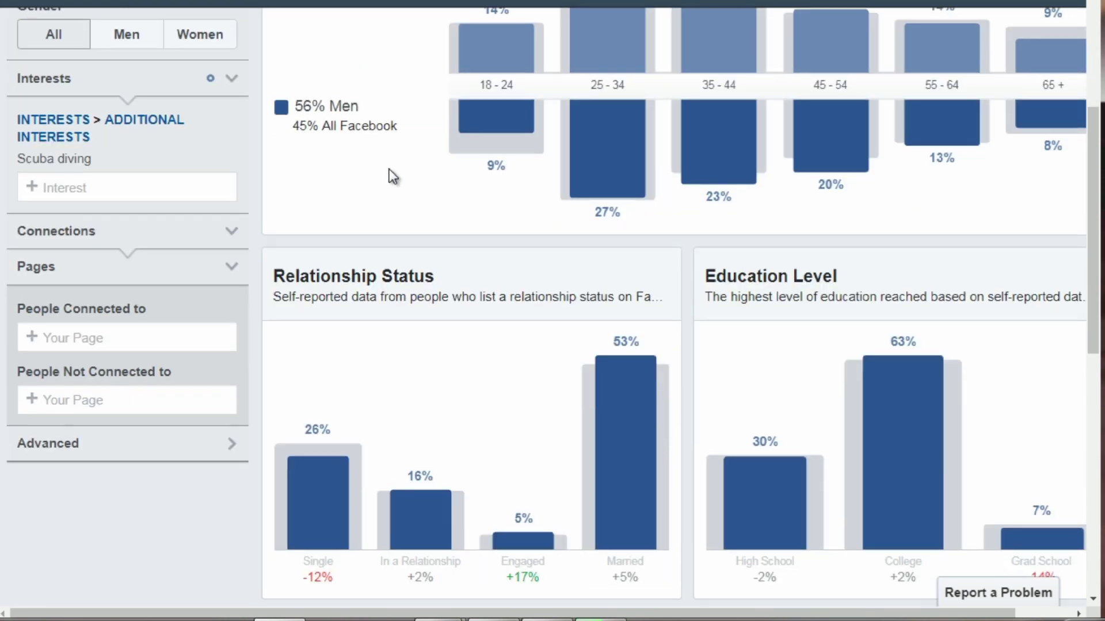
scroll(387, 175, "down", 4)
scroll(399, 167, "up", 1)
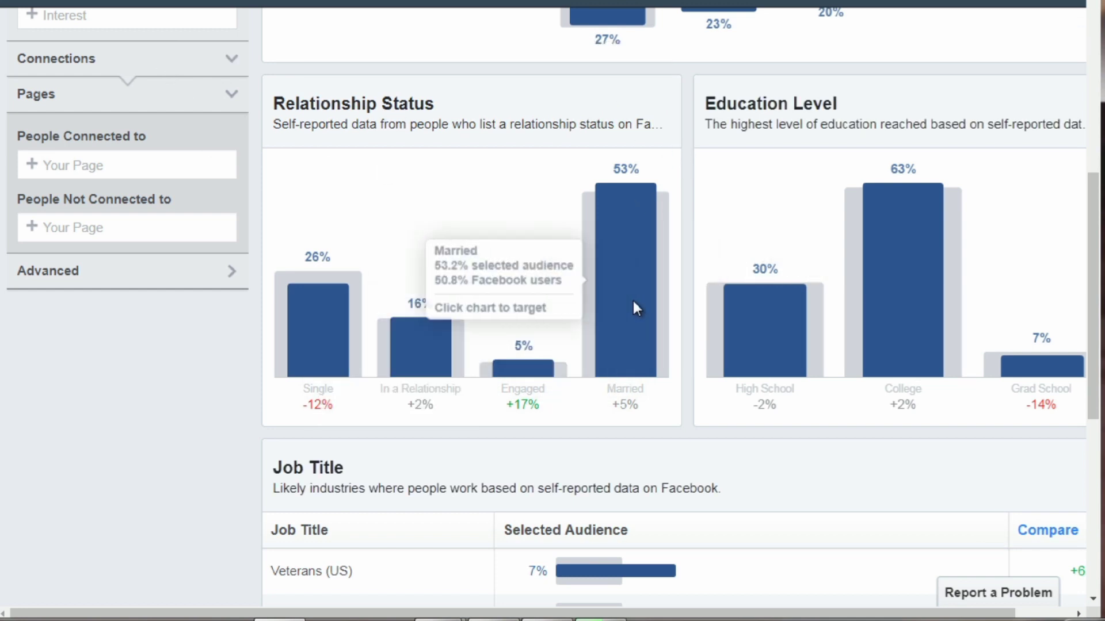
mouse_move(941, 290)
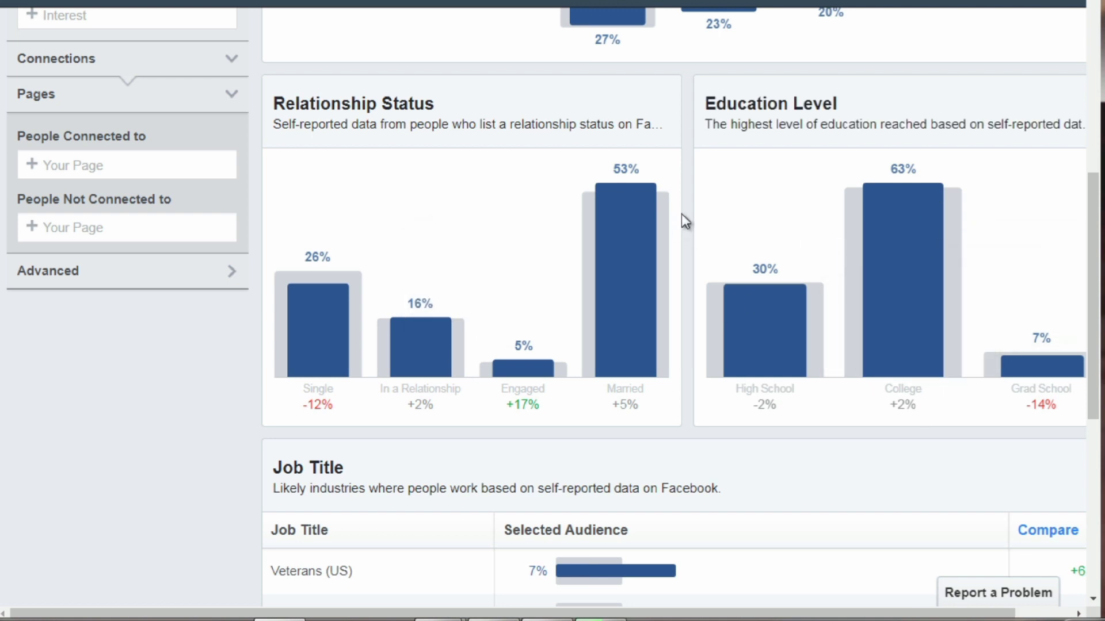
Review the scuba diving audience's job titles and their comparison with Facebook users overall
scroll(682, 214, "down", 2)
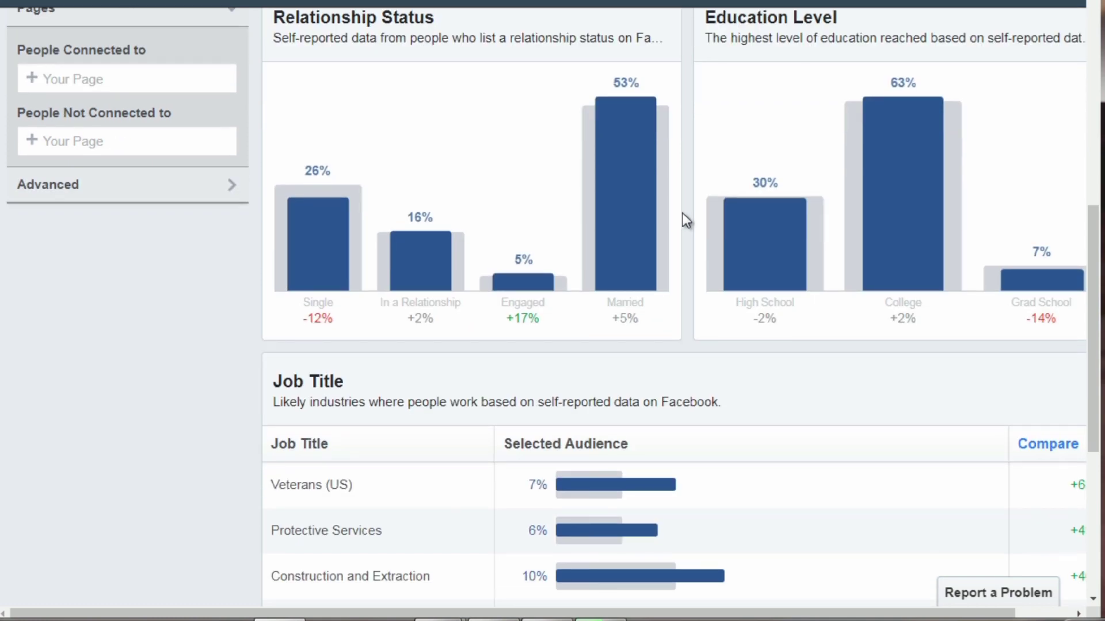
scroll(685, 219, "down", 6)
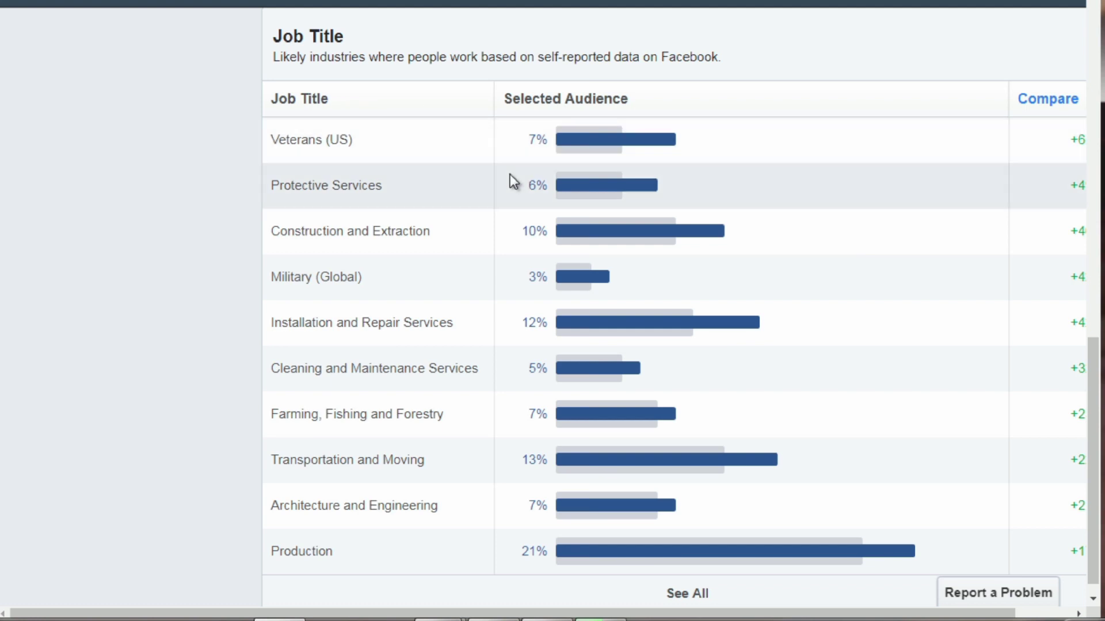
scroll(734, 604, "down", 1)
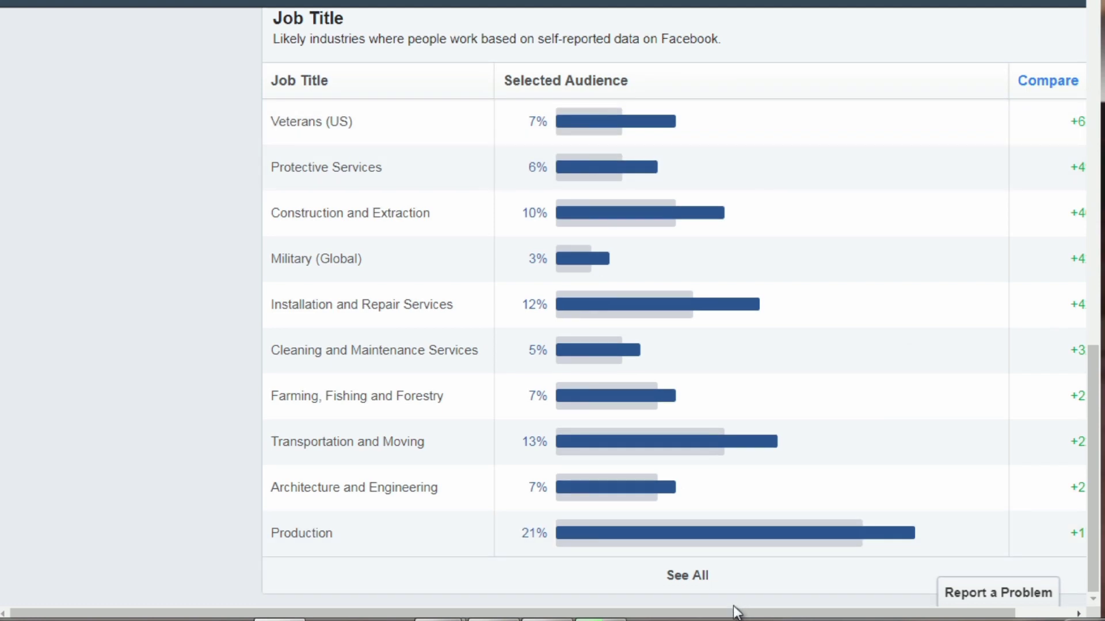
left_click_drag(735, 618, 784, 611)
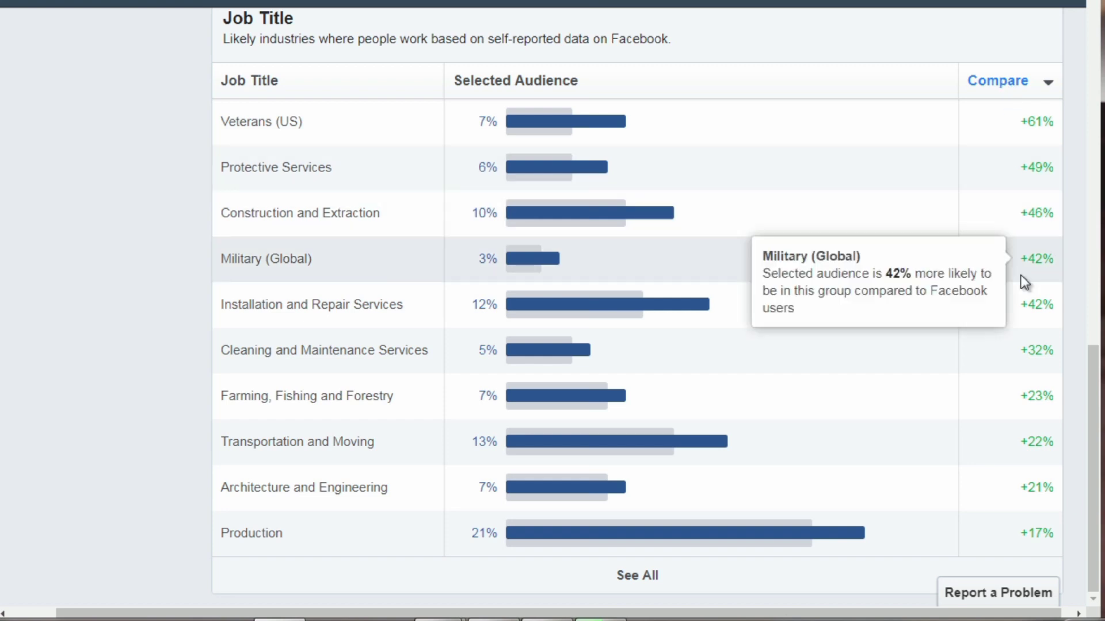
mouse_move(1031, 115)
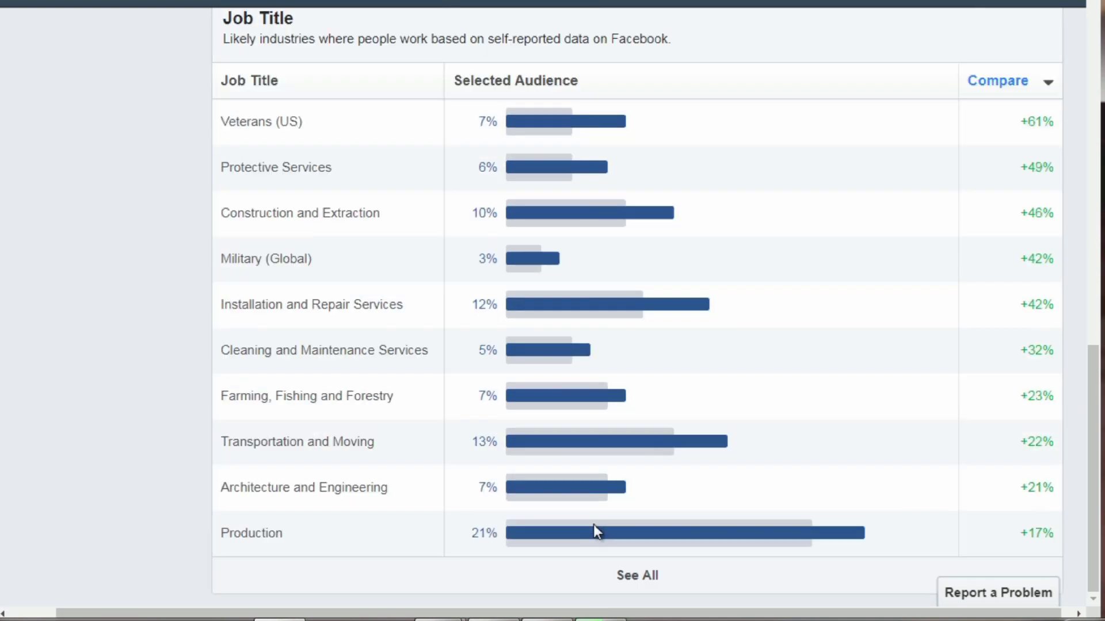
mouse_move(550, 496)
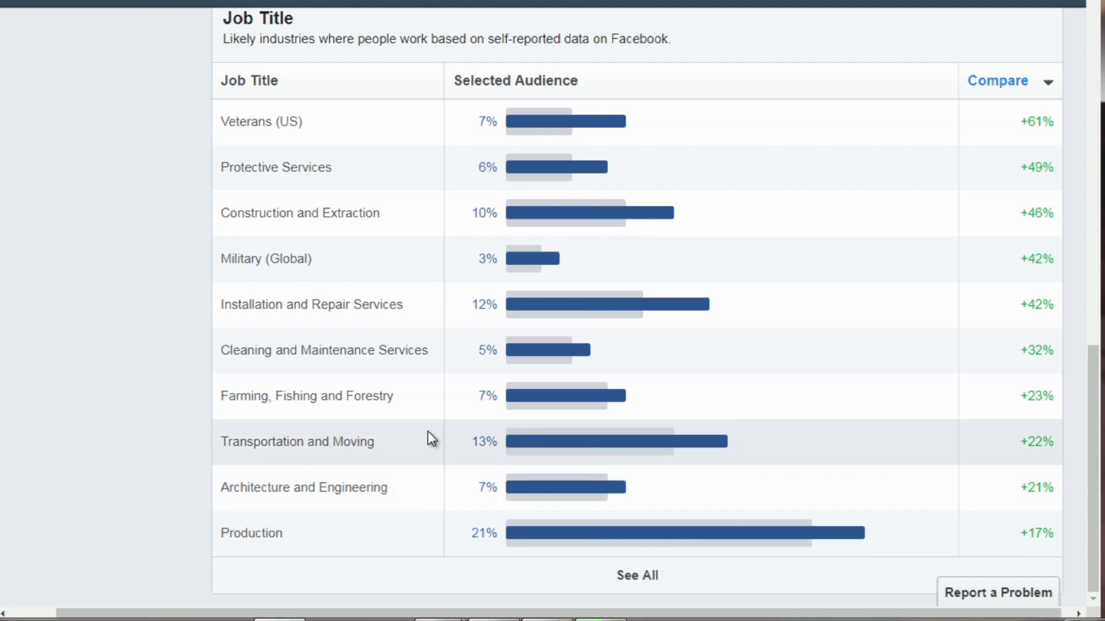
mouse_move(524, 440)
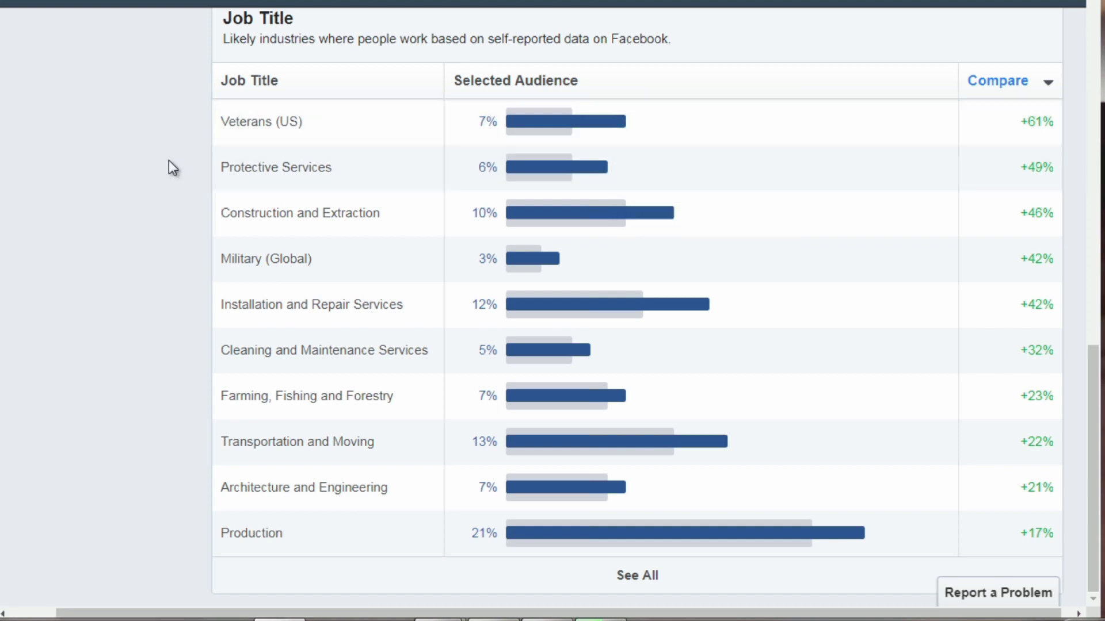
Show the scuba diving audience's page likes and dismiss the audience size notice
scroll(180, 153, "up", 15)
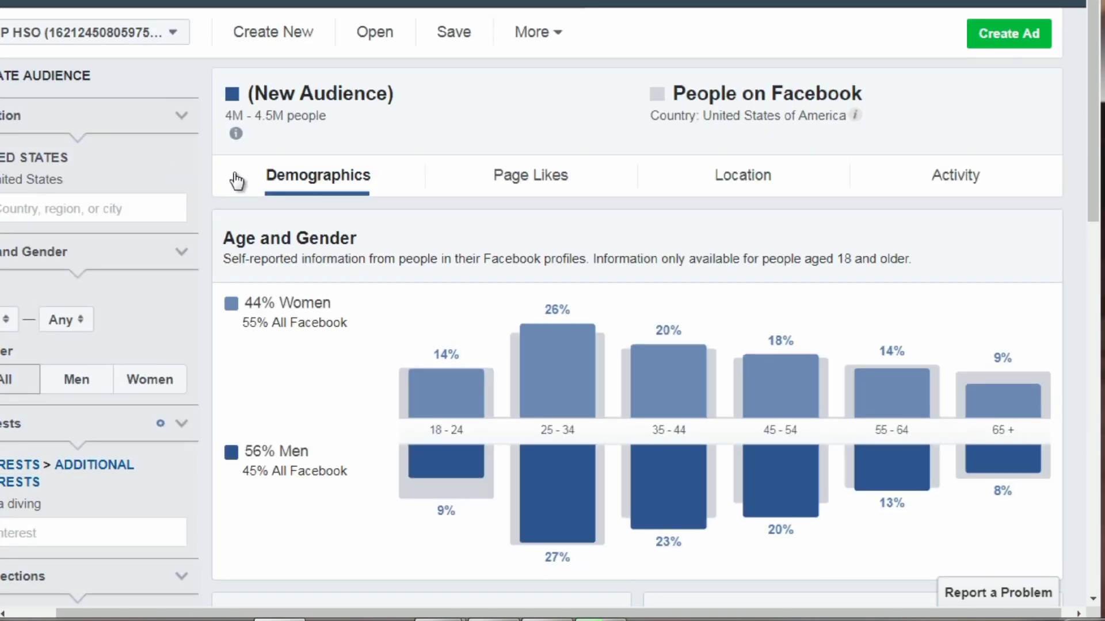
left_click(535, 175)
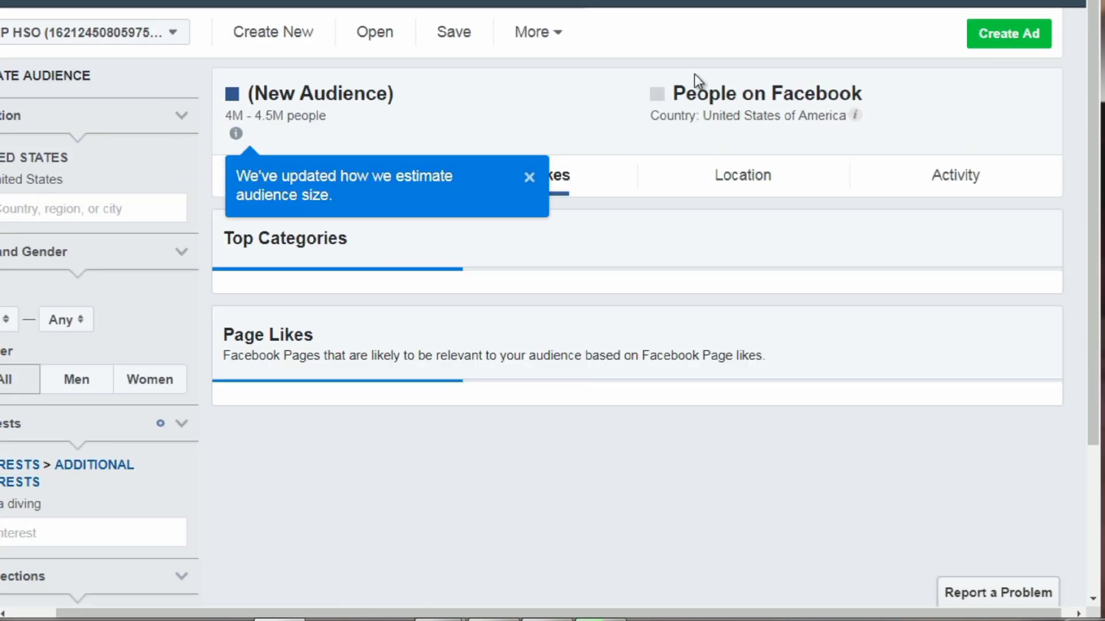
left_click(529, 179)
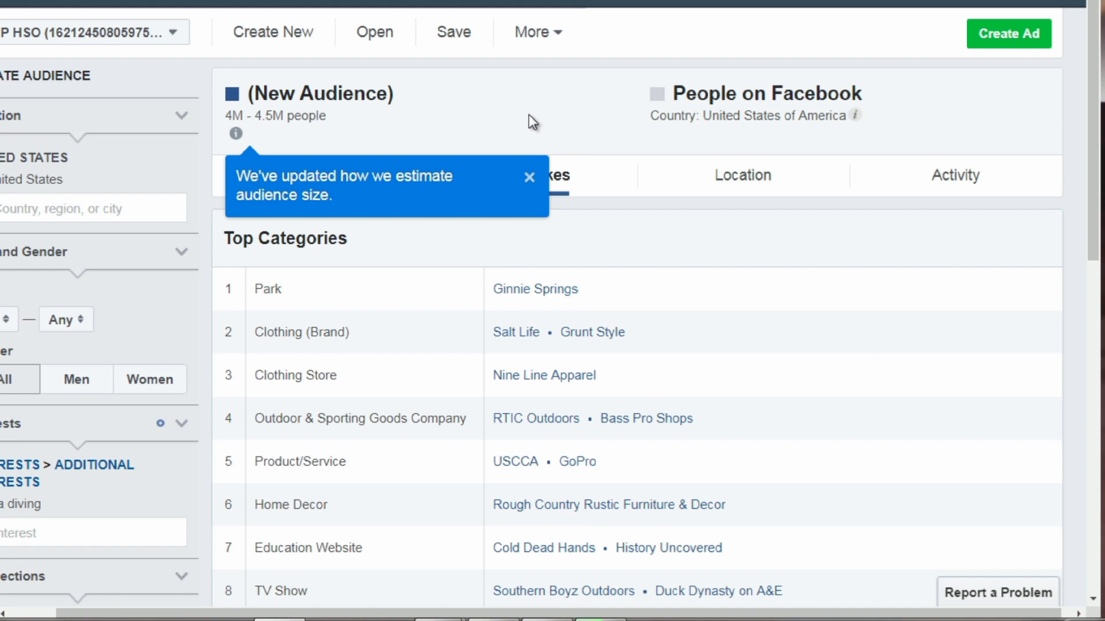
left_click(527, 179)
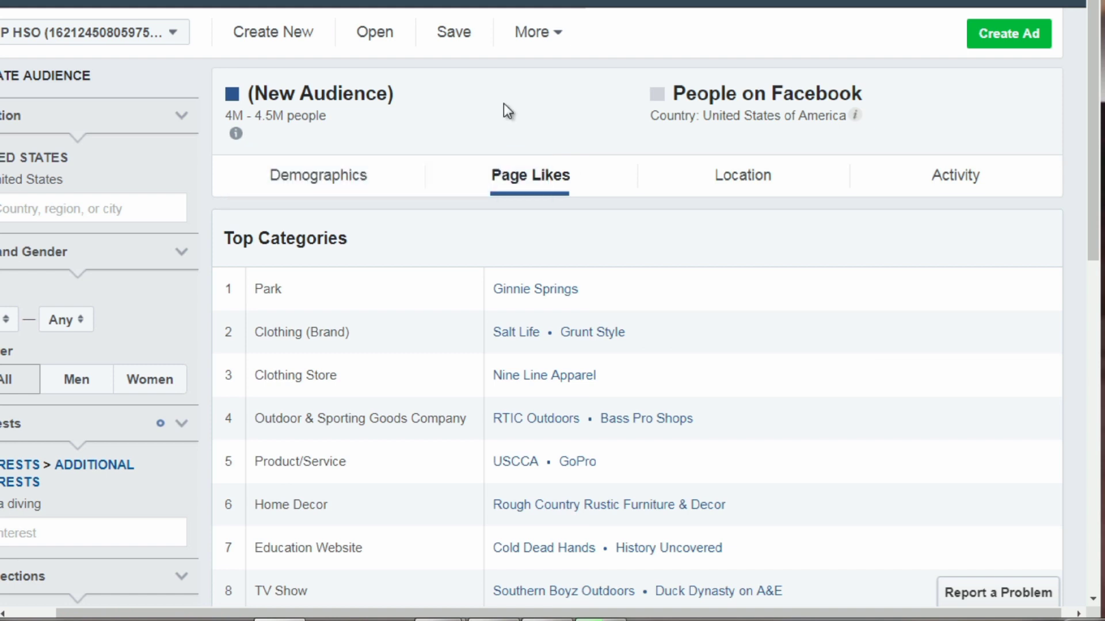
Examine the top categories of pages liked by the audience, from parks to TV networks
scroll(507, 111, "down", 2)
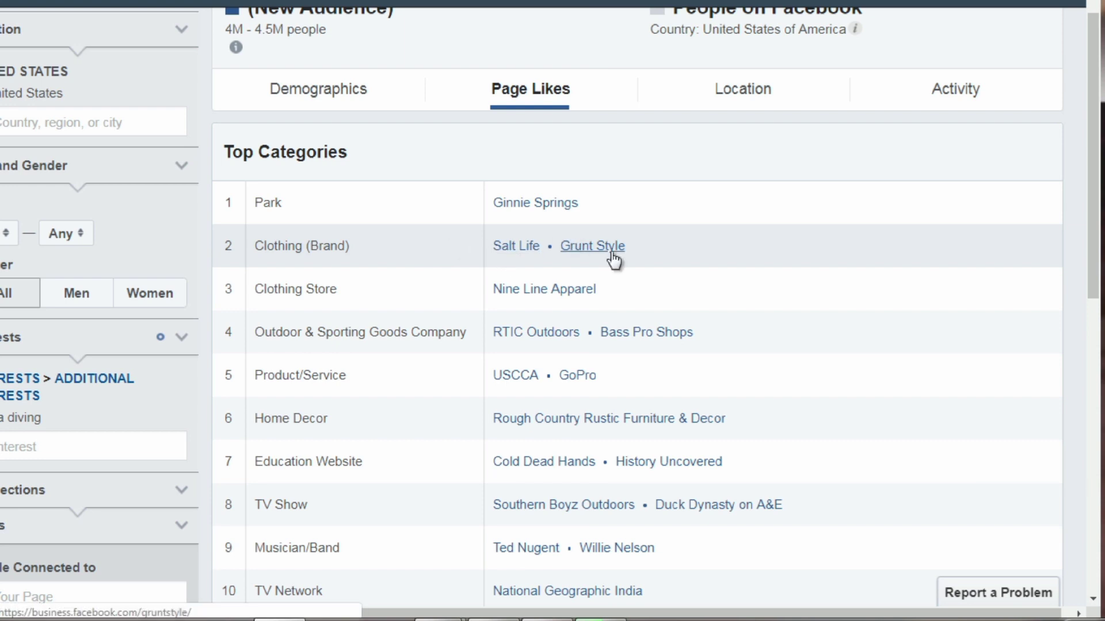
scroll(458, 278, "down", 2)
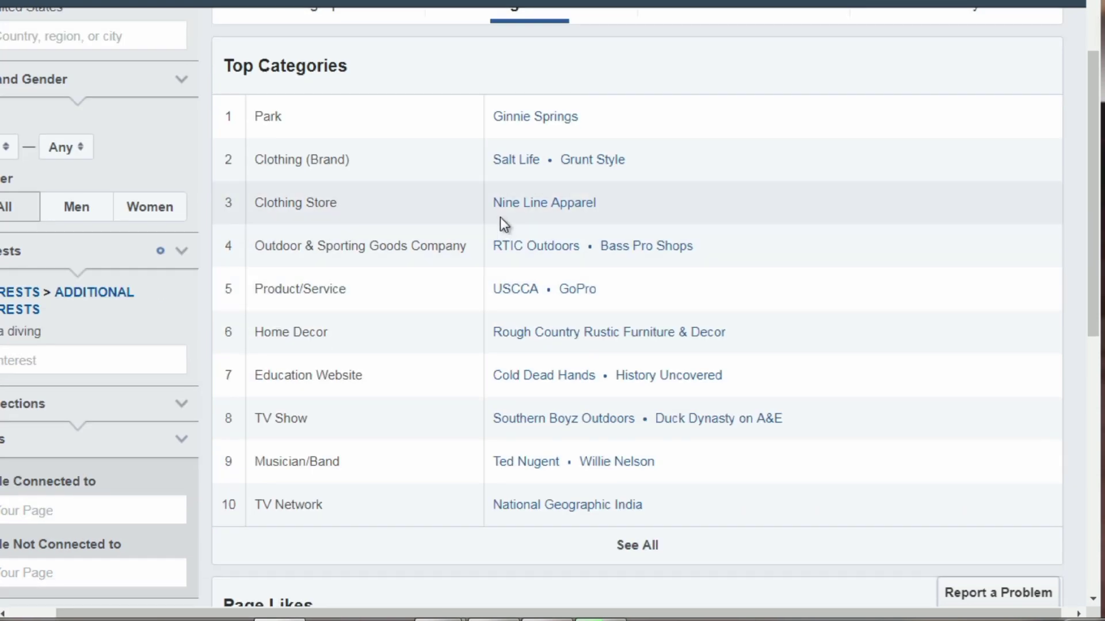
scroll(454, 251, "down", 2)
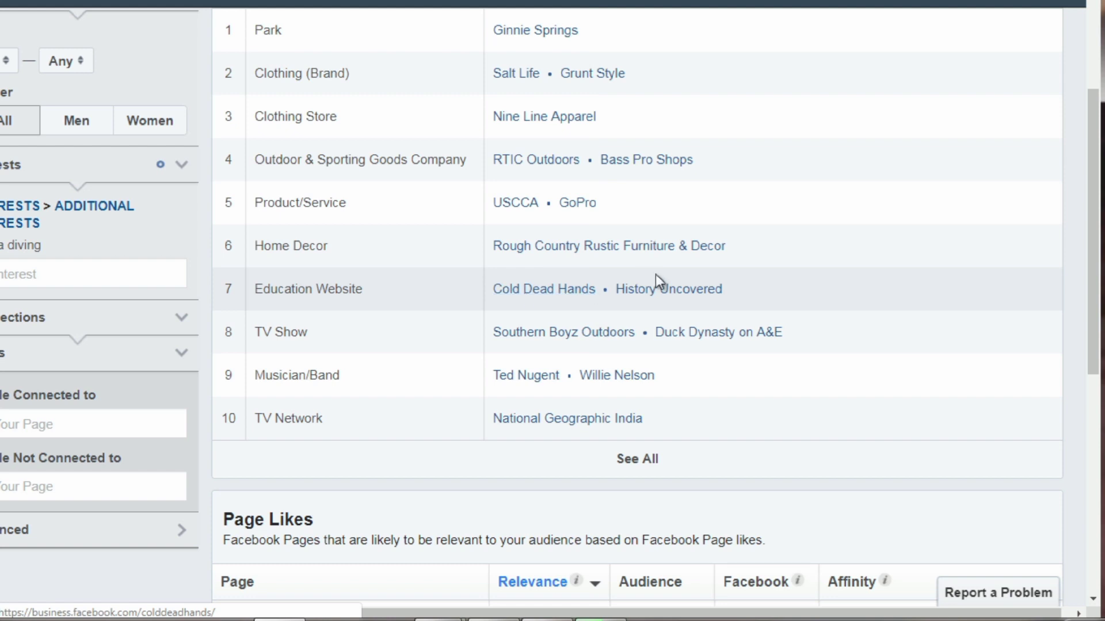
scroll(467, 292, "down", 3)
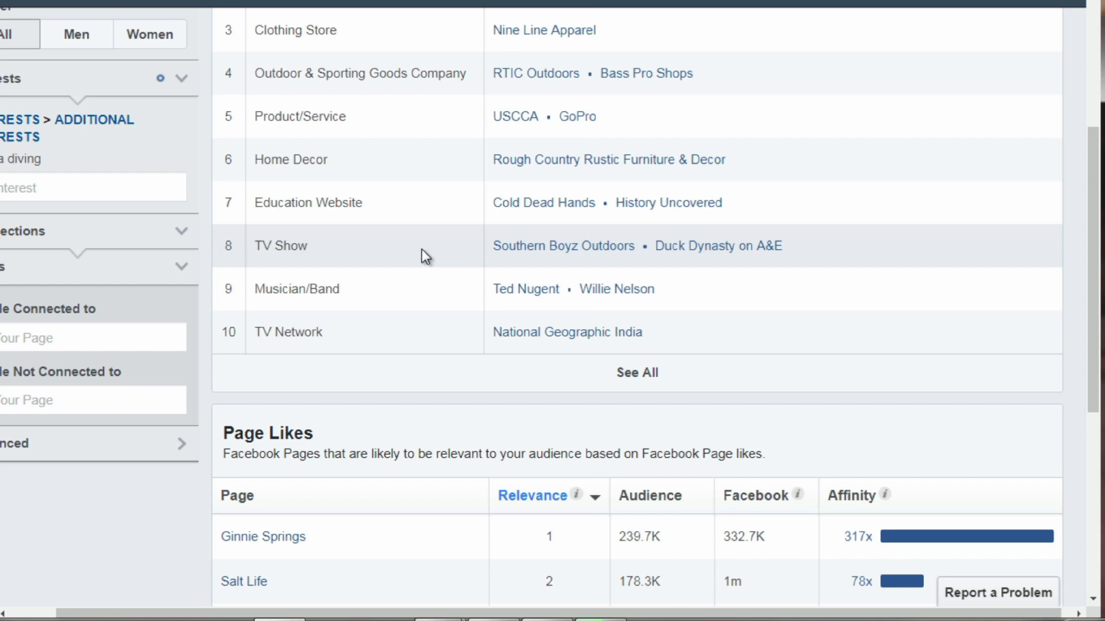
scroll(322, 402, "up", 1)
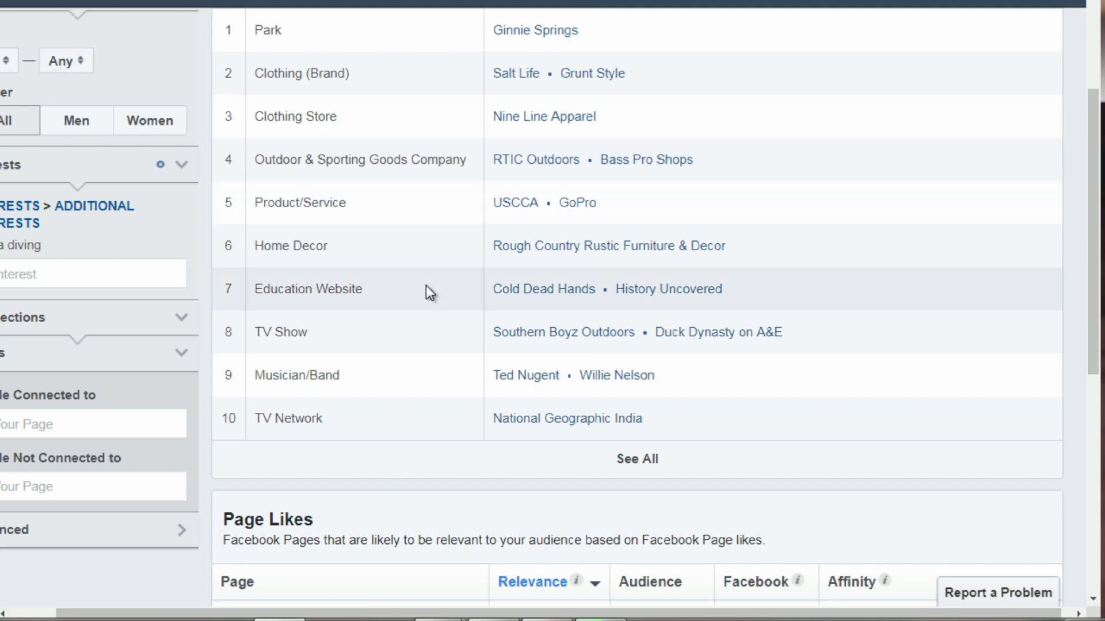
scroll(425, 288, "down", 1)
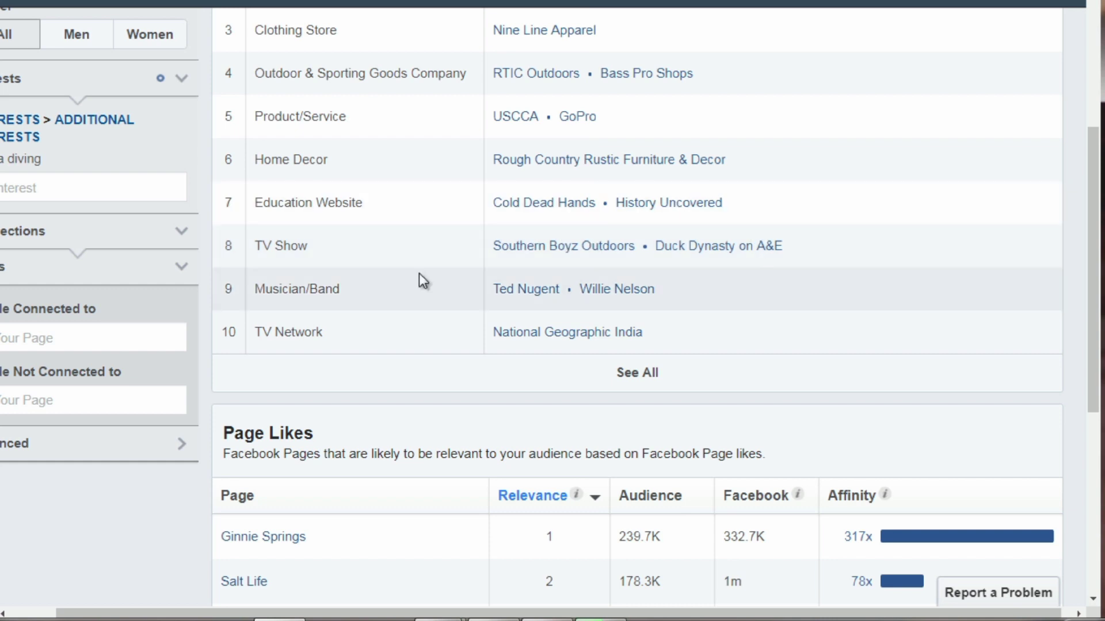
Review the individual Facebook Pages ranked by relevance and affinity for the audience
scroll(419, 274, "down", 3)
scroll(397, 279, "down", 3)
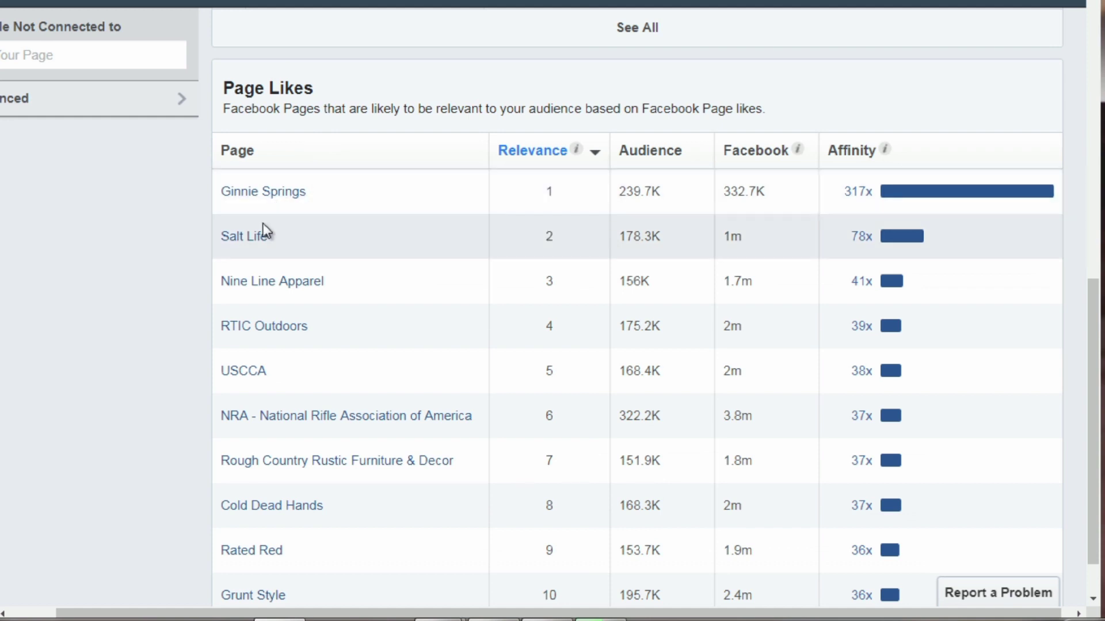
mouse_move(260, 197)
Review the audience's top cities, countries and languages in its location data, dismissing the audience size notice
scroll(420, 257, "up", 10)
scroll(436, 267, "down", 2)
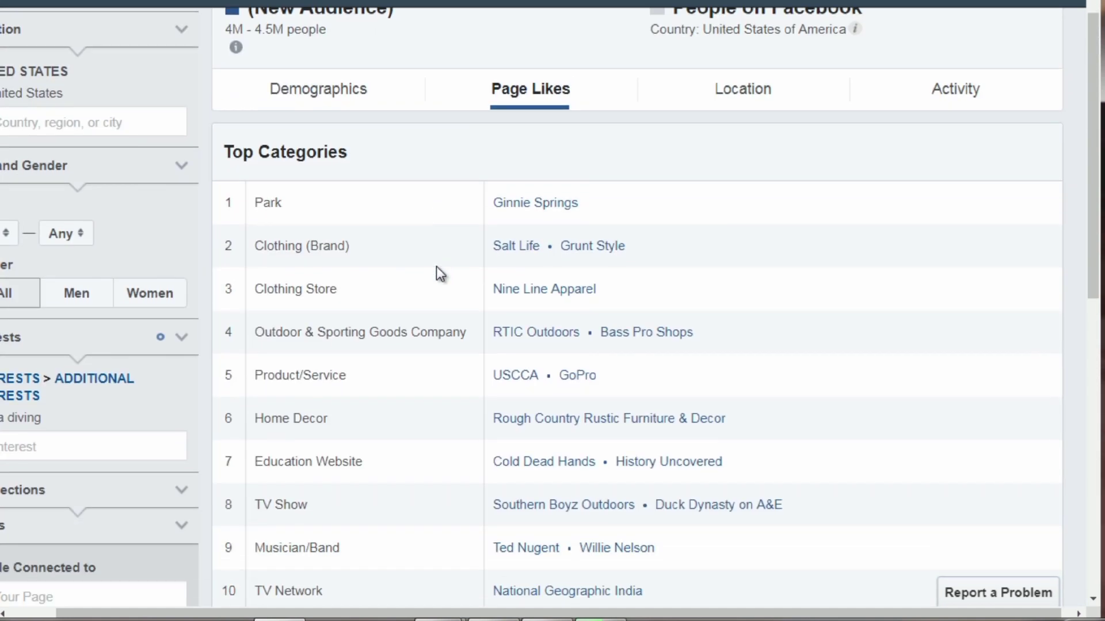
left_click(741, 92)
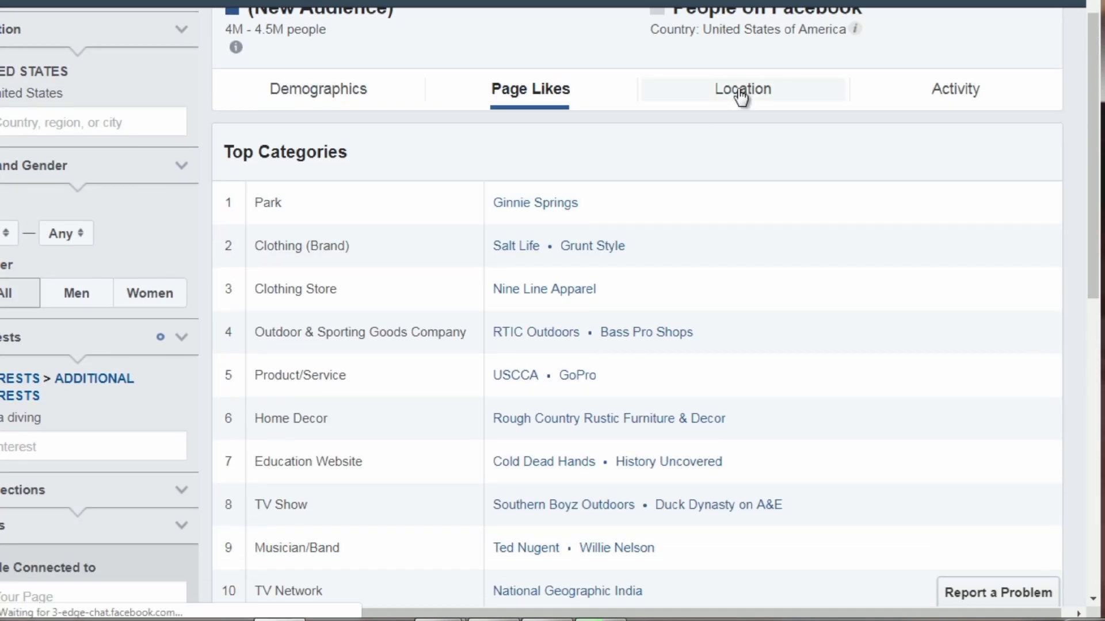
left_click(529, 92)
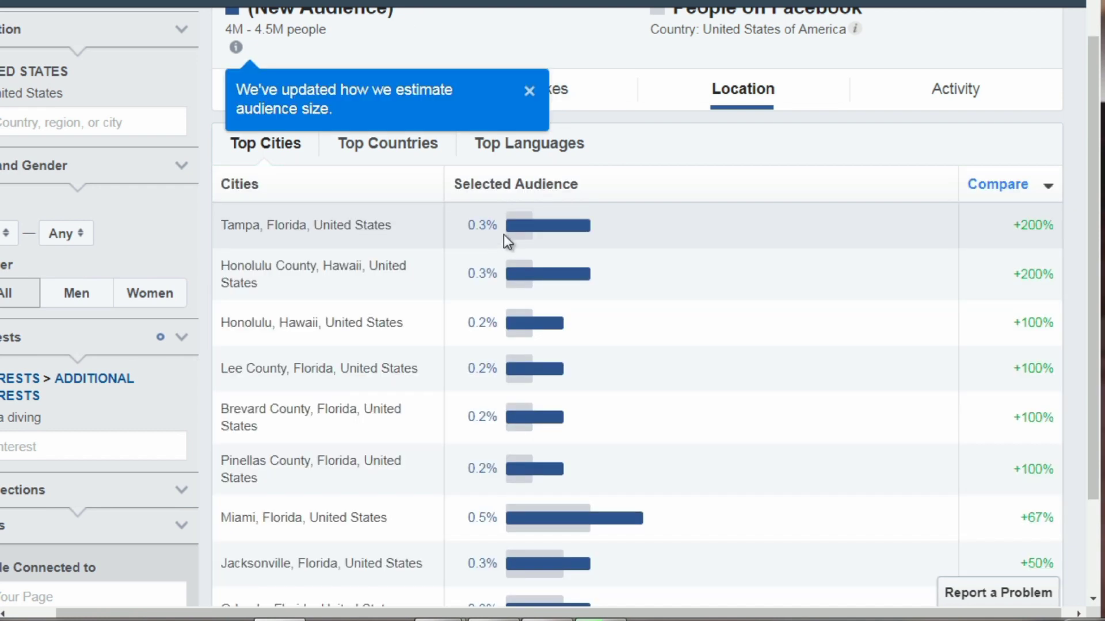
left_click(529, 91)
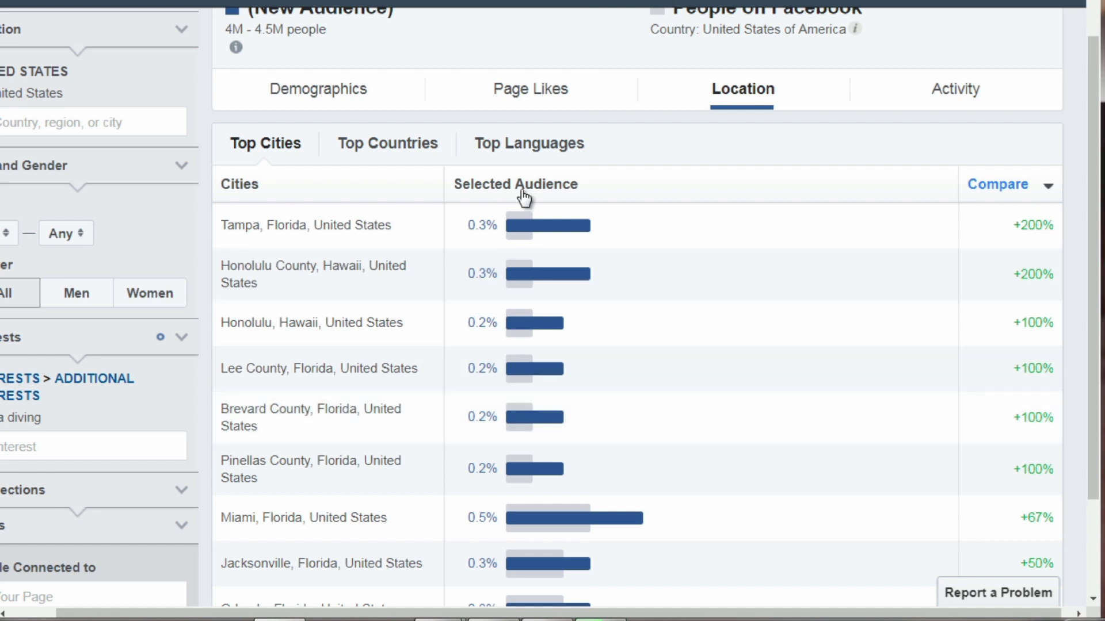
left_click(380, 144)
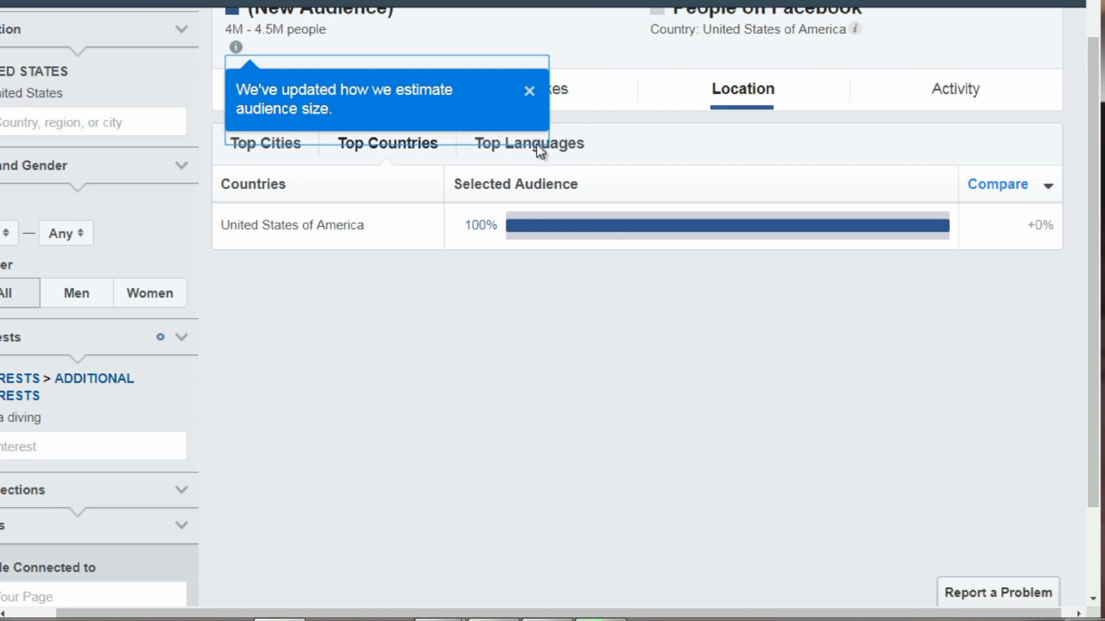
left_click(556, 155)
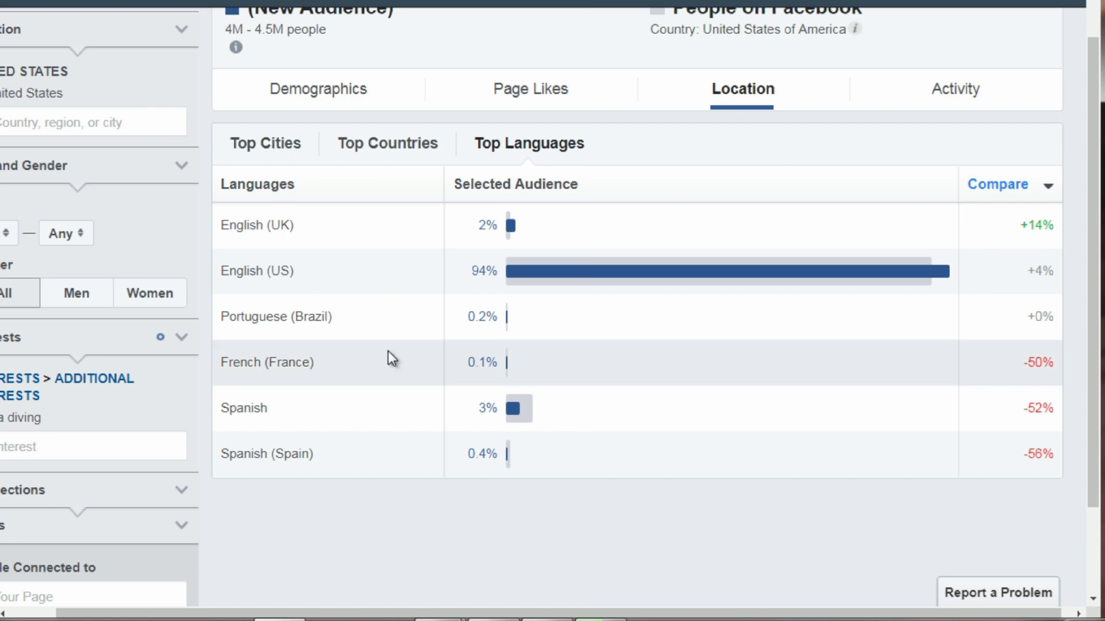
Examine the audience's frequency of activities and compare its device usage across mobile, desktop, iPhone and Android, dismissing the audience size notice
left_click(960, 88)
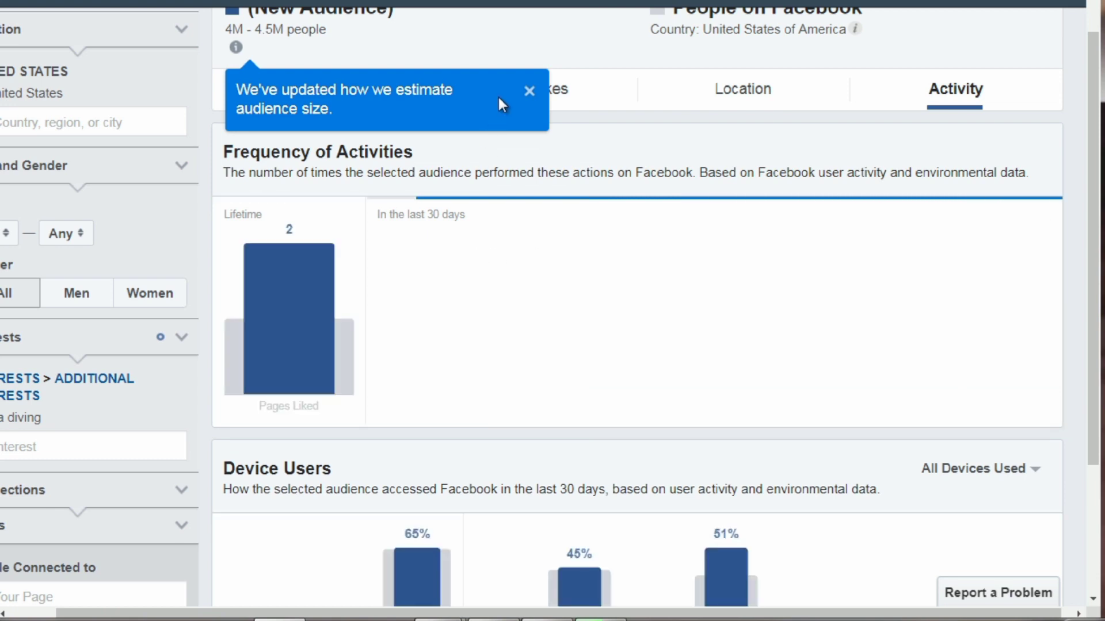
left_click(529, 91)
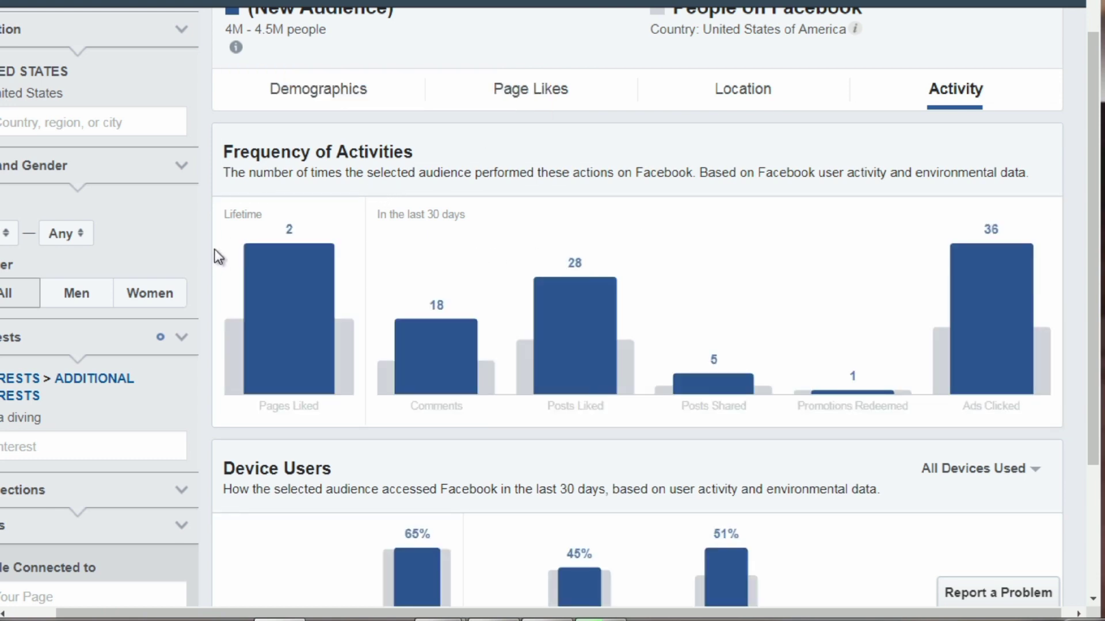
scroll(219, 256, "down", 2)
scroll(219, 256, "down", 2)
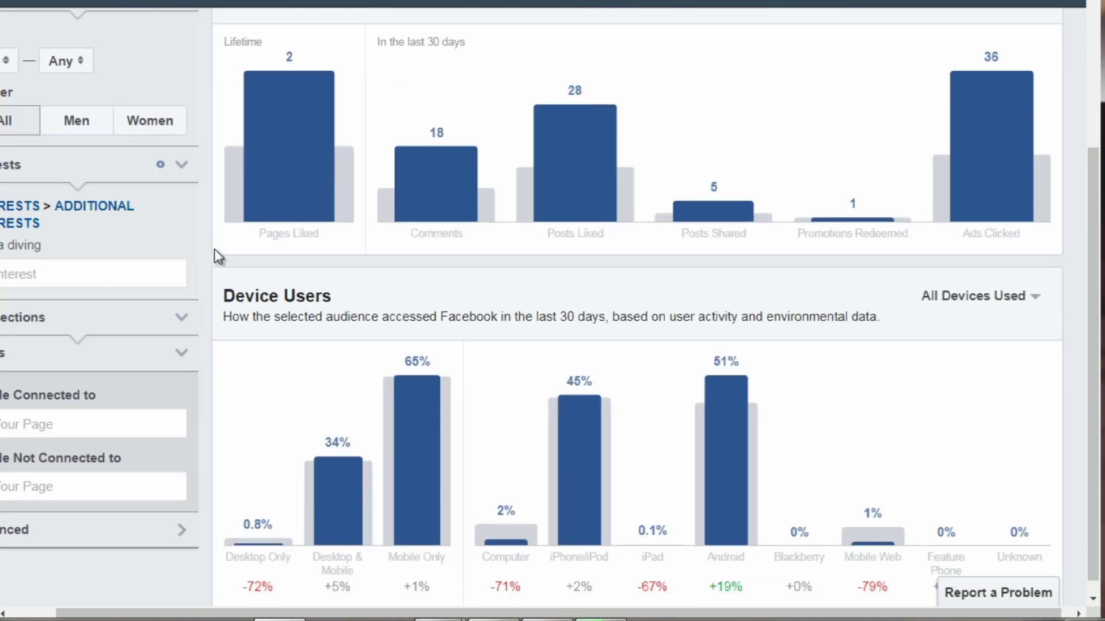
mouse_move(419, 453)
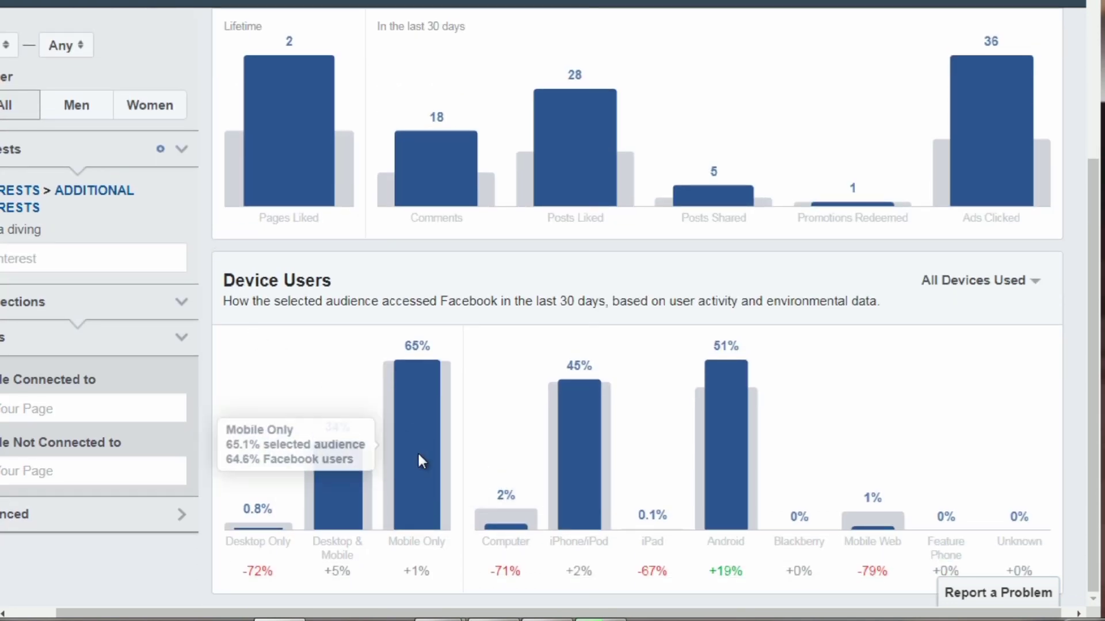
mouse_move(561, 463)
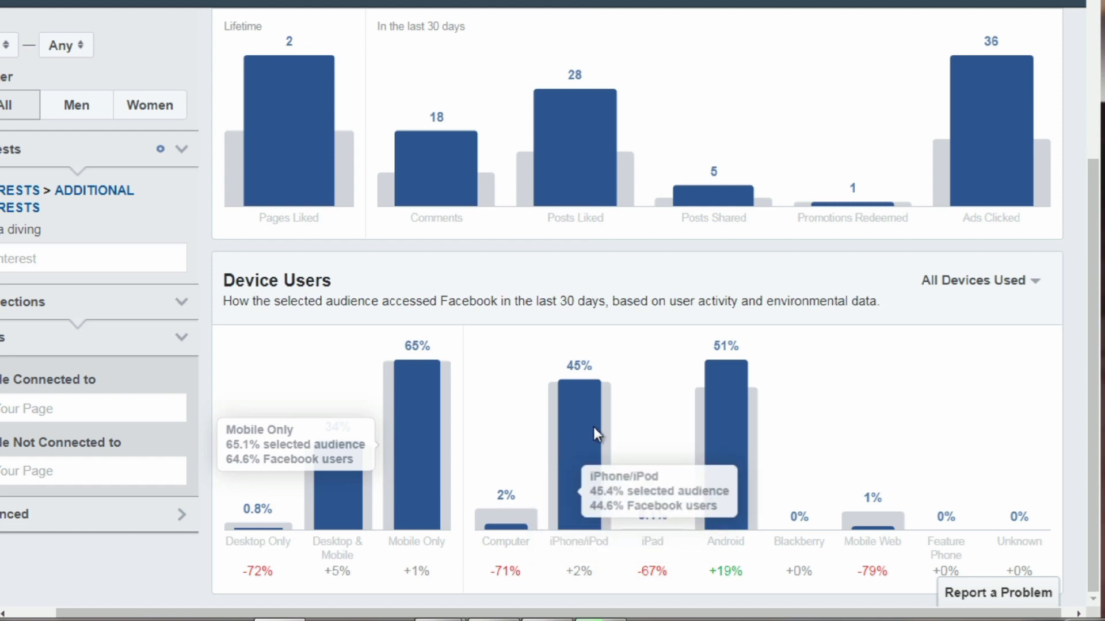
mouse_move(750, 426)
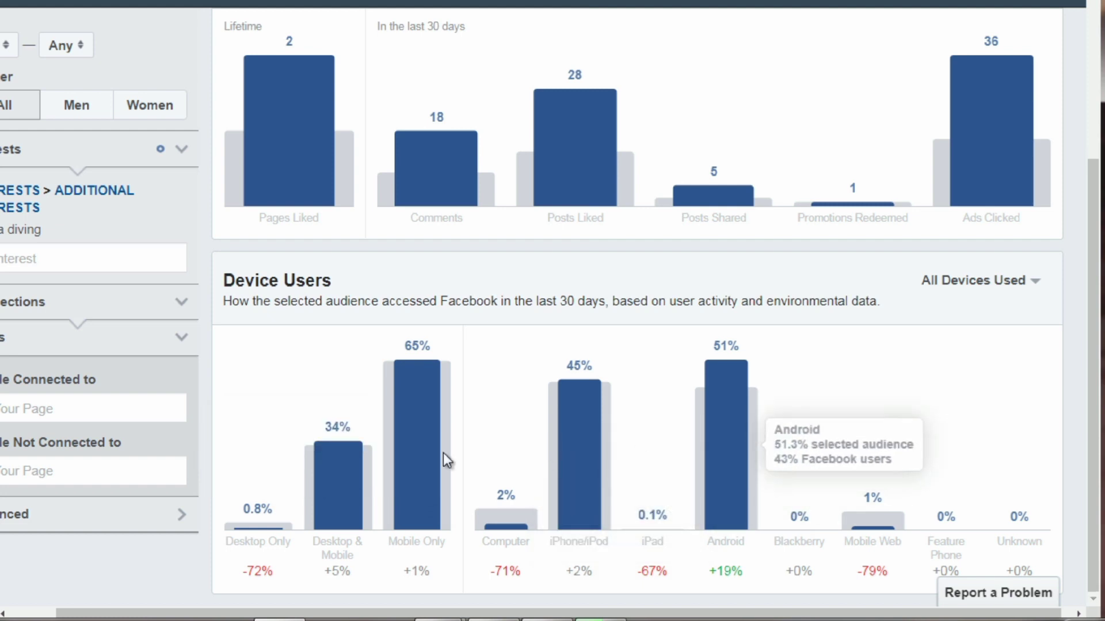
mouse_move(242, 515)
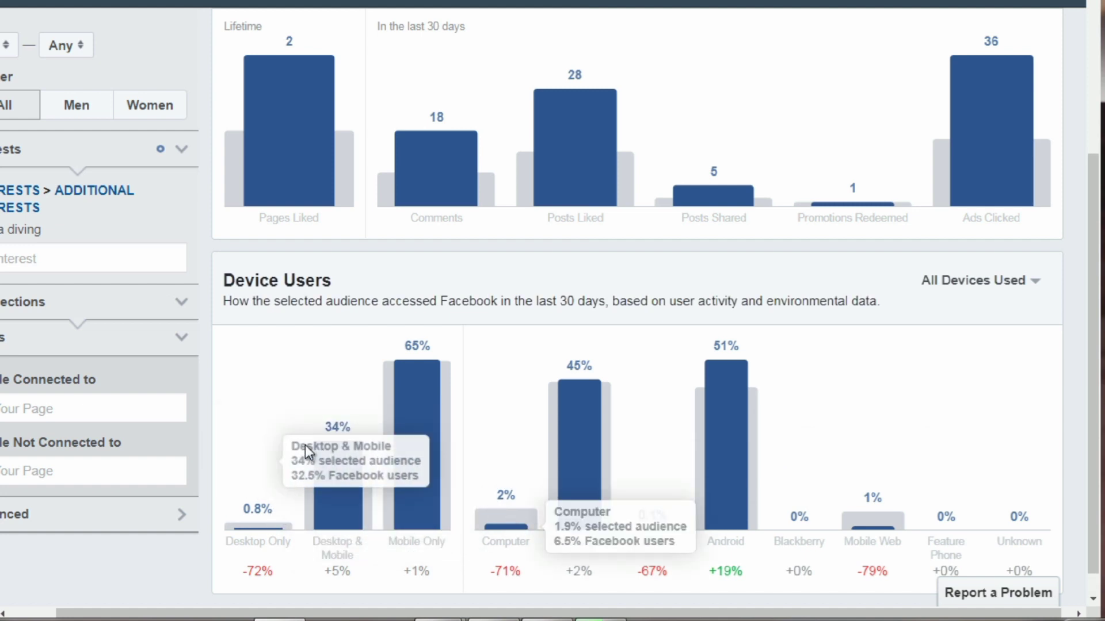
Recheck the audience's activity frequency and device usage charts alongside its targeting settings
scroll(226, 398, "up", 3)
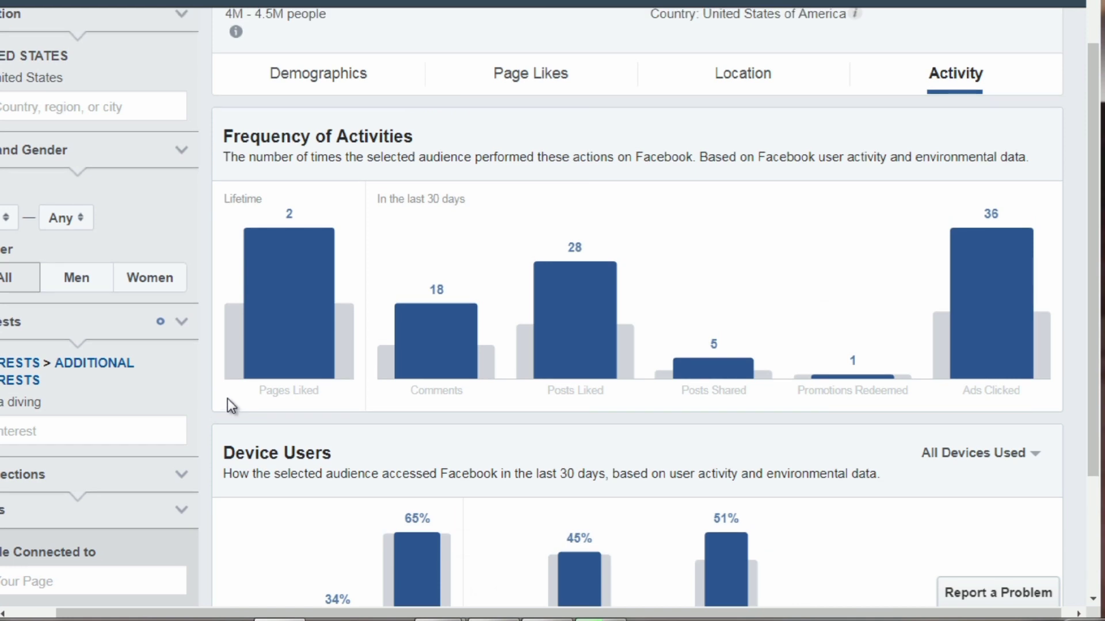
scroll(226, 398, "down", 3)
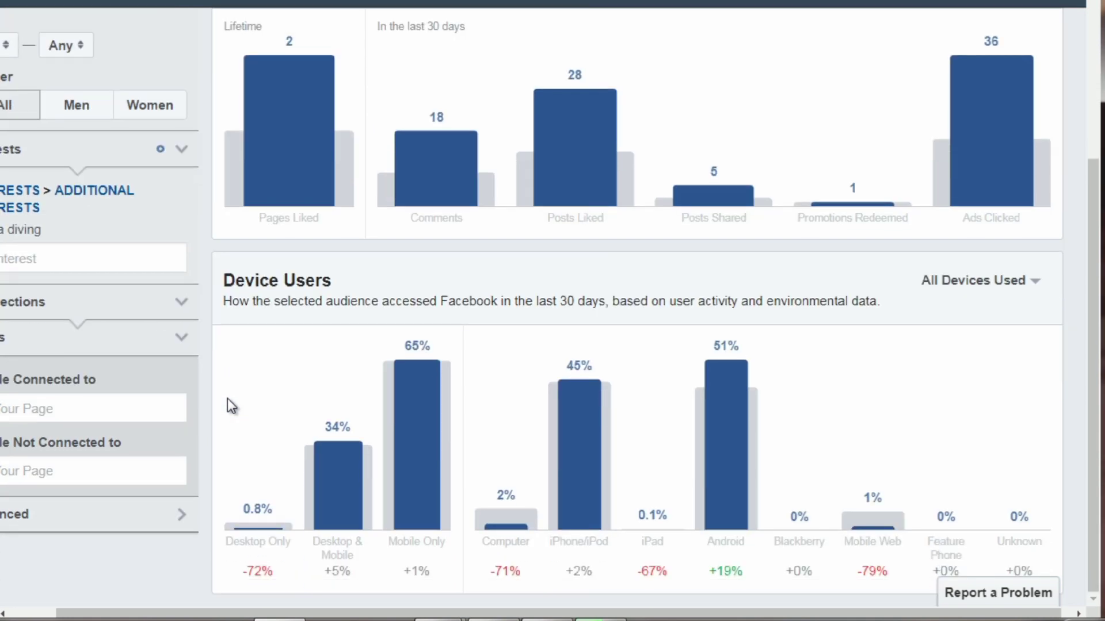
scroll(274, 505, "left", 2)
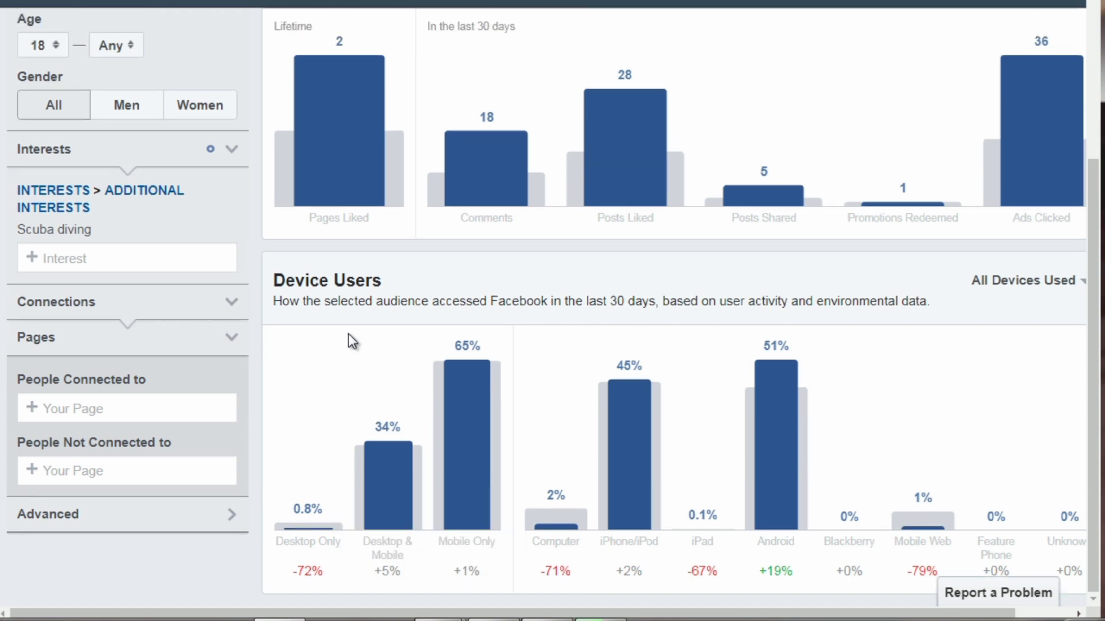
scroll(348, 333, "up", 5)
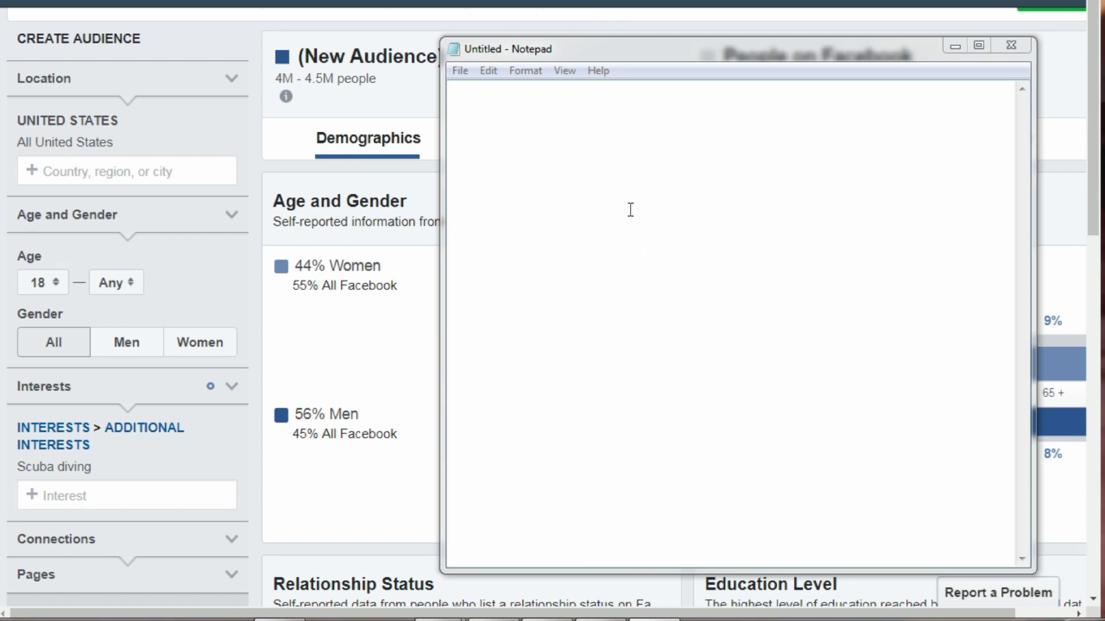
Move the blank Notepad window out of the way and compare the audience's gender split and age groups in the demographics
left_click_drag(636, 53, 567, 42)
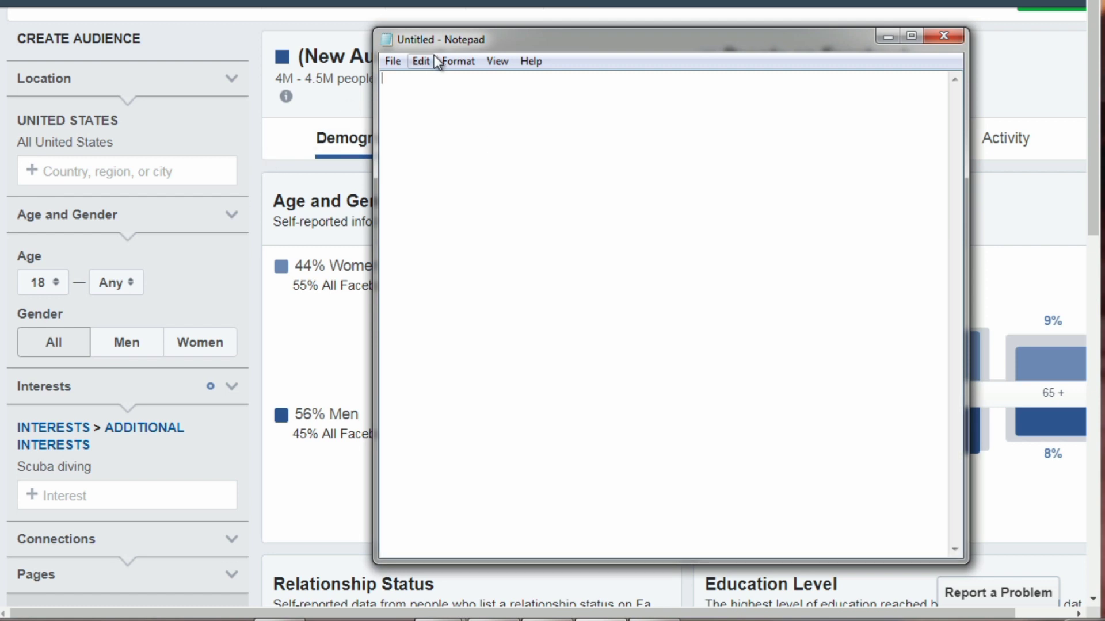
left_click_drag(446, 39, 765, 64)
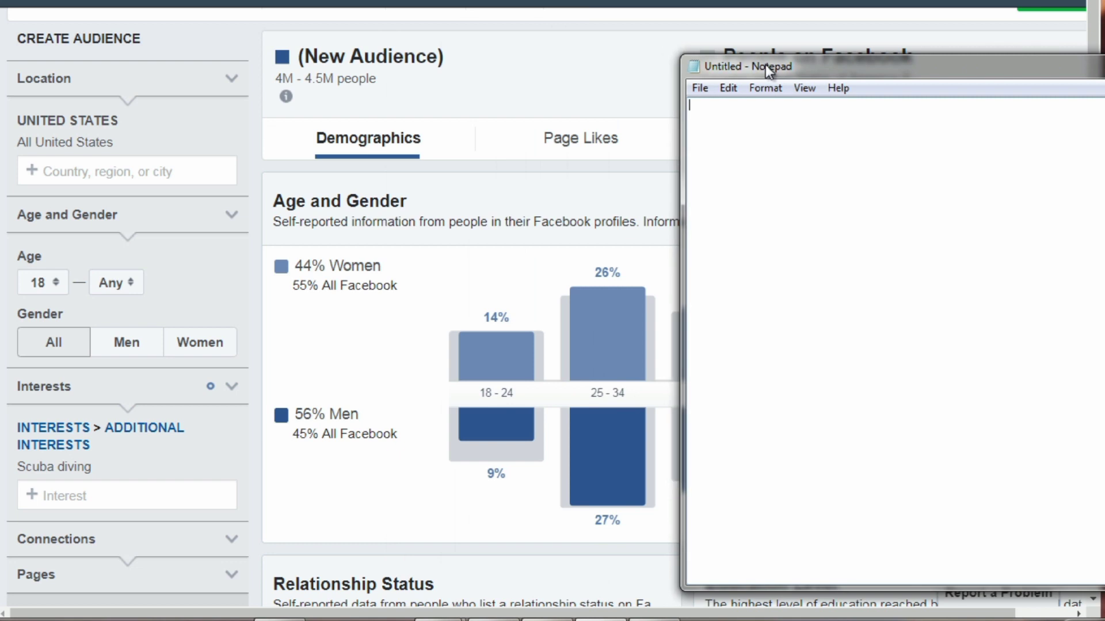
left_click(264, 201)
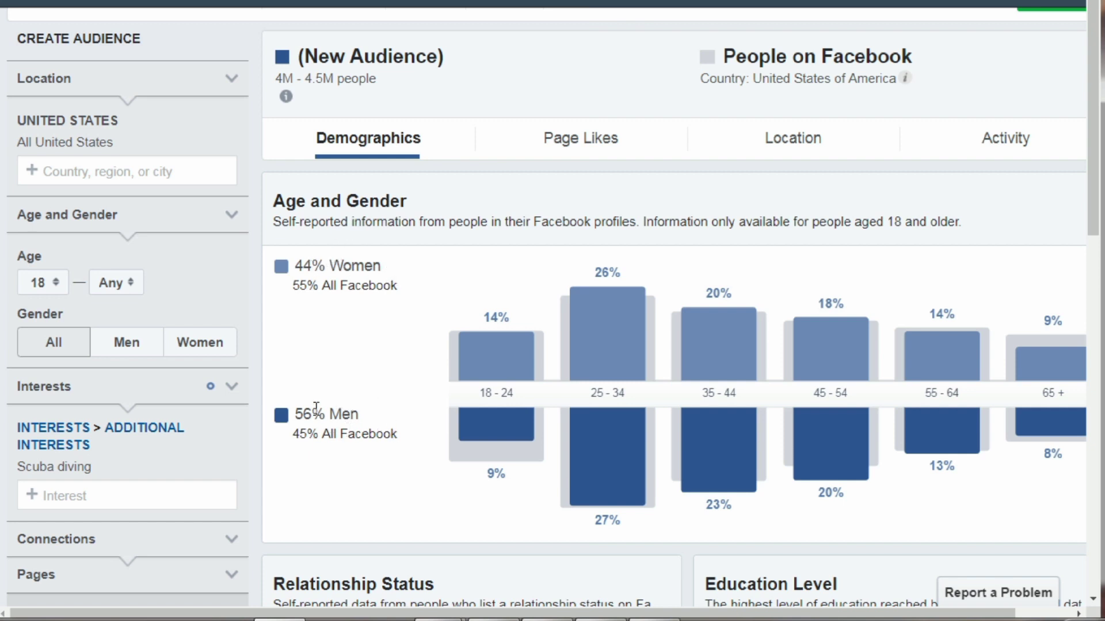
left_click_drag(295, 409, 371, 426)
left_click(371, 426)
mouse_move(597, 311)
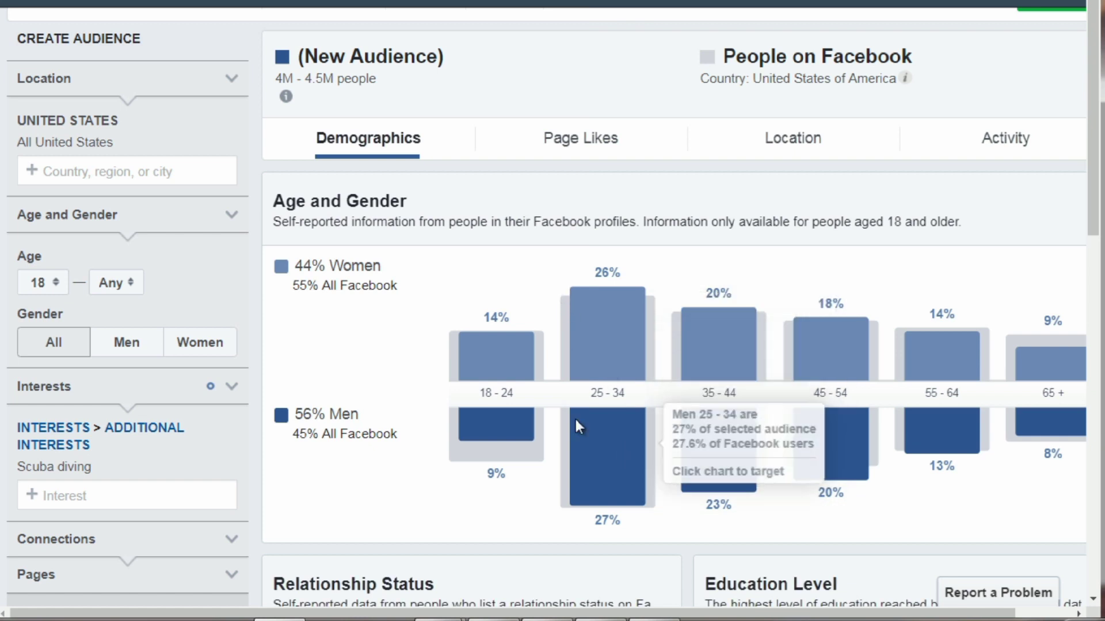
Set the audience's minimum age to 25 and dismiss the audience size notice
left_click(59, 284)
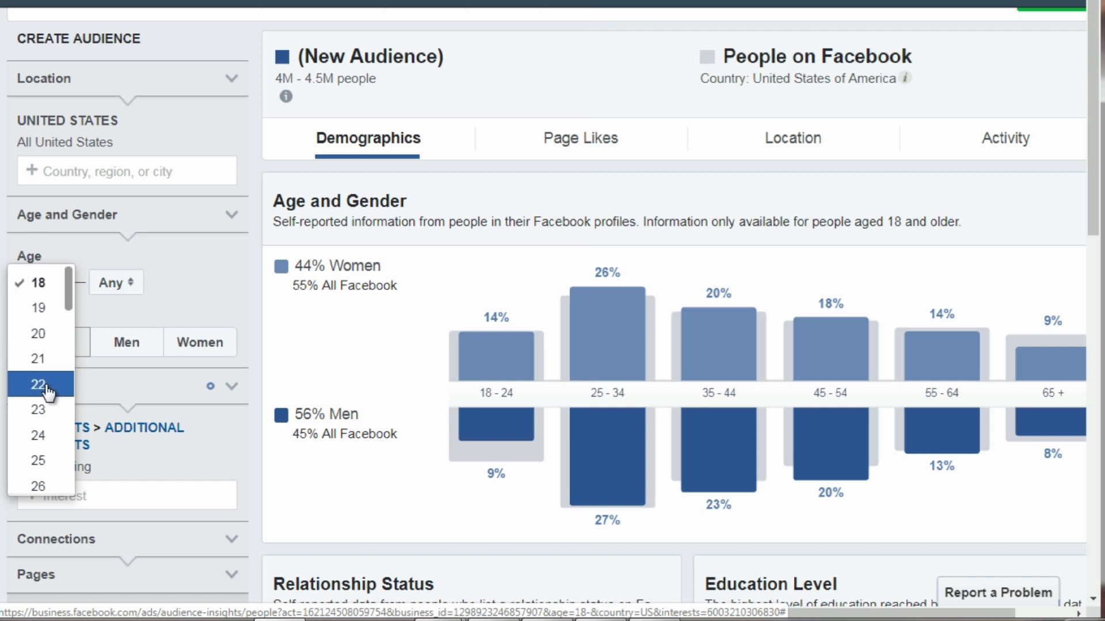
left_click(46, 463)
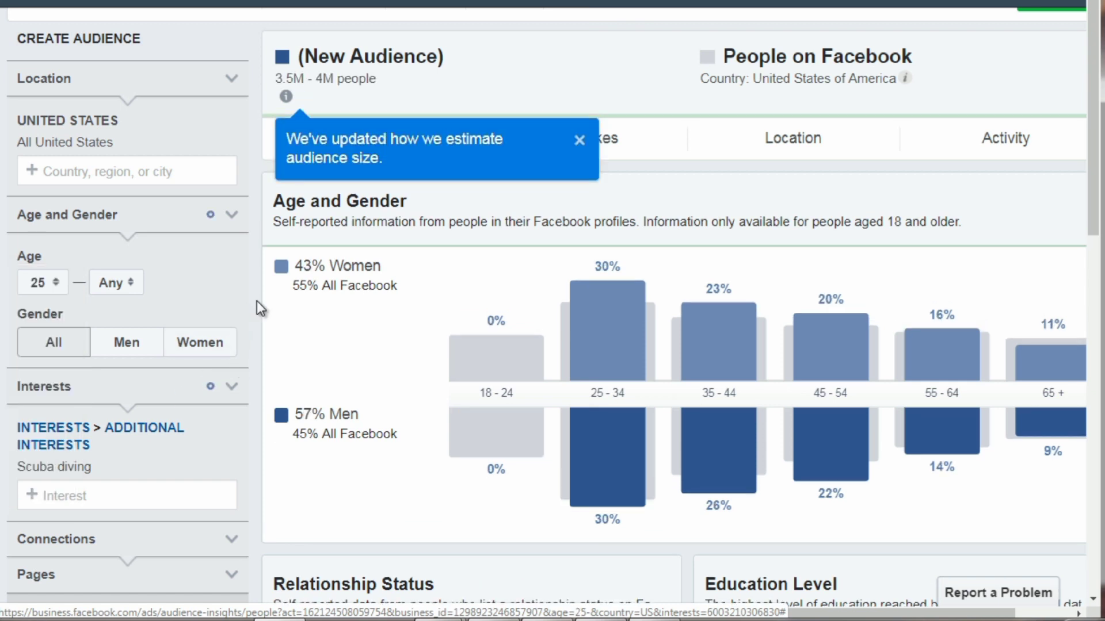
left_click(579, 141)
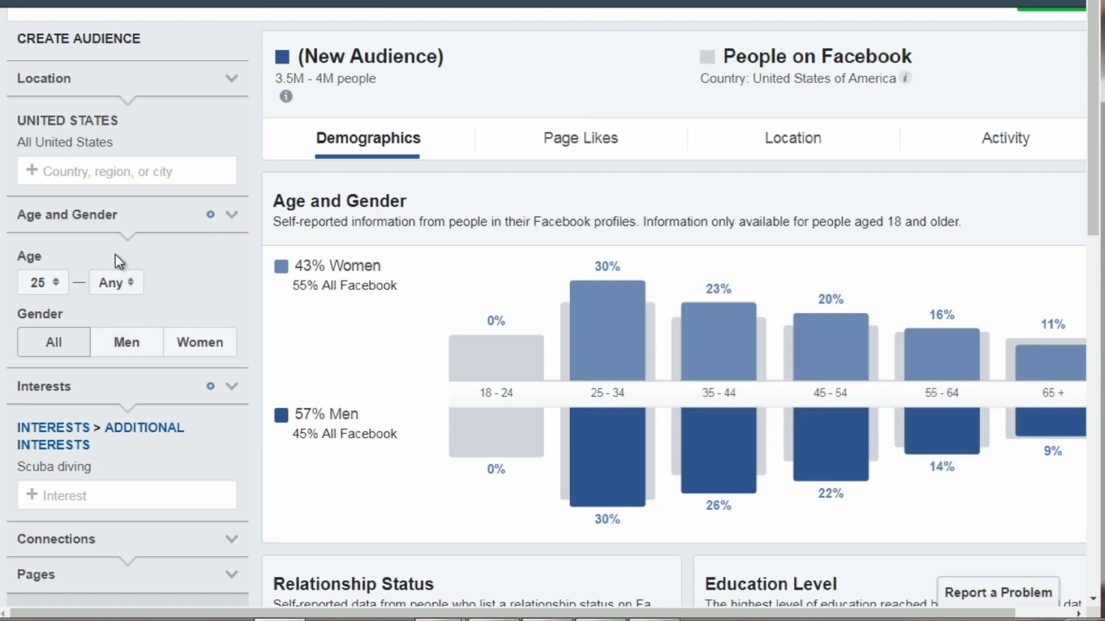
Set the audience's maximum age to 54 and dismiss the audience size notice
left_click(115, 284)
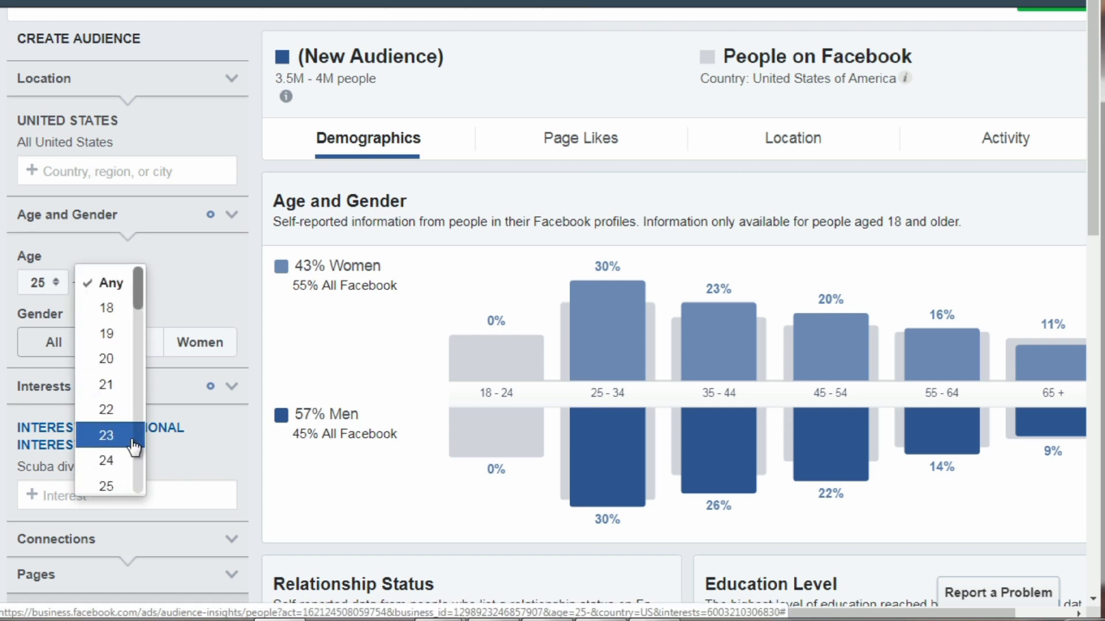
scroll(119, 424, "up", 1)
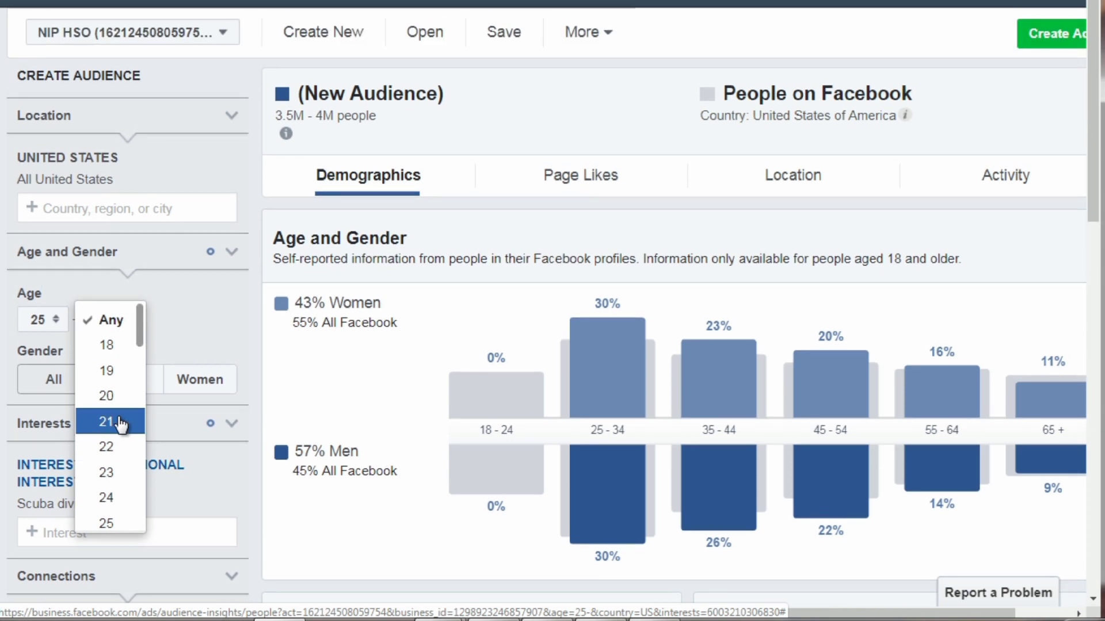
scroll(121, 425, "down", 1)
scroll(121, 425, "down", 5)
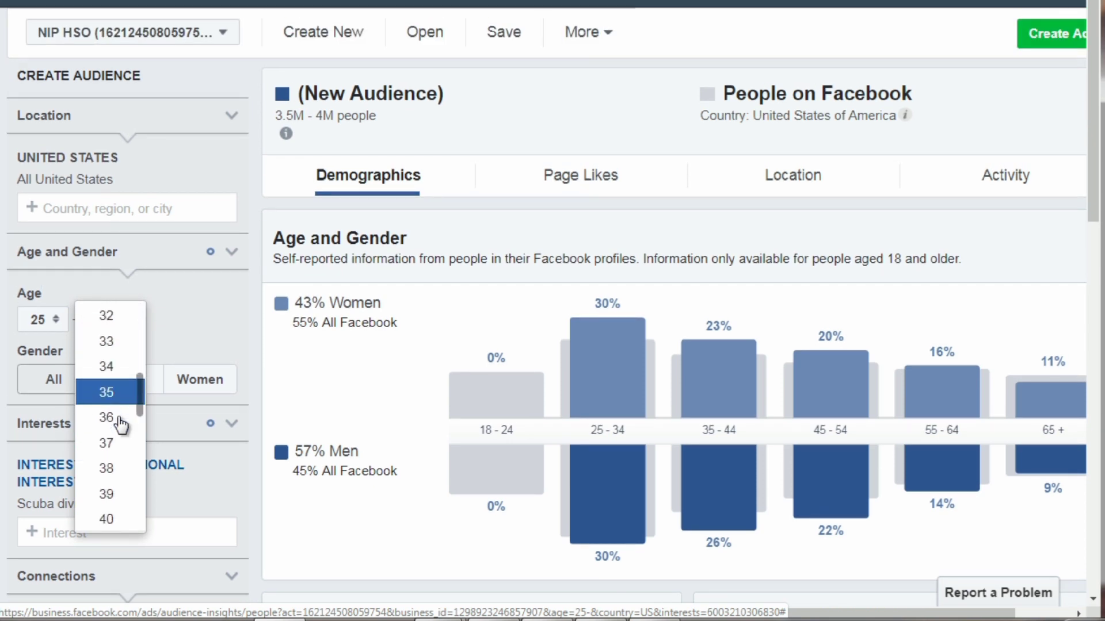
scroll(121, 425, "down", 5)
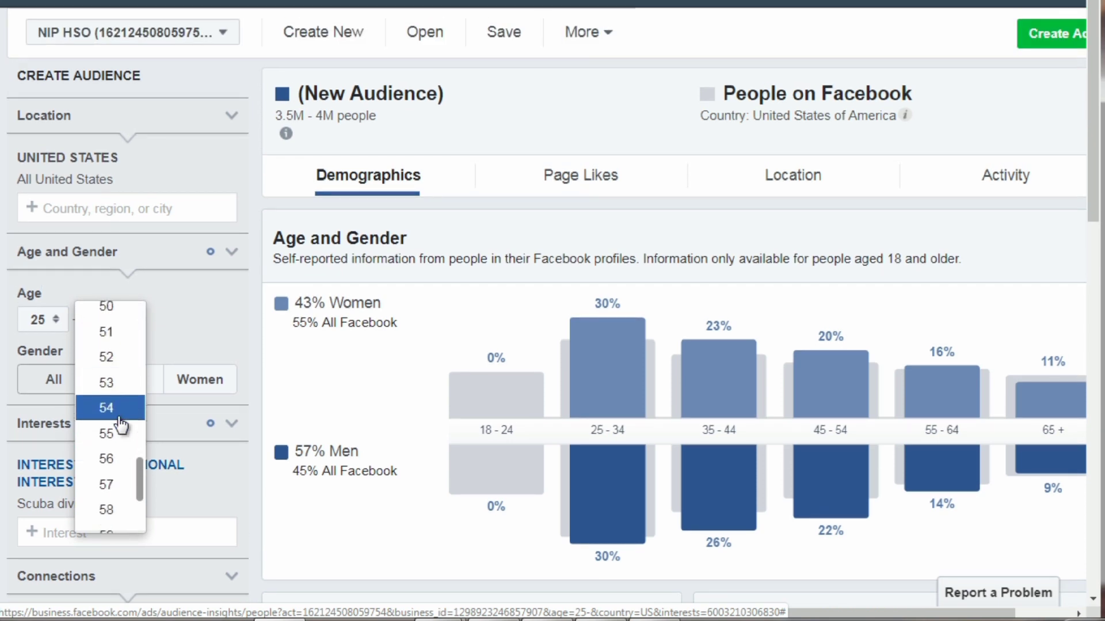
left_click(118, 398)
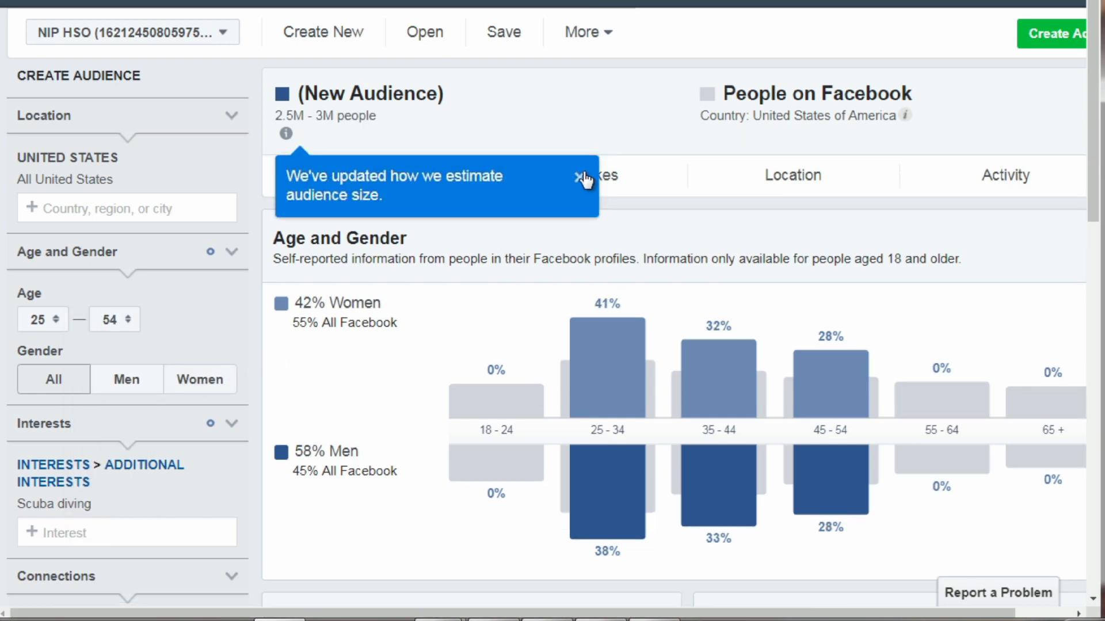
left_click(579, 176)
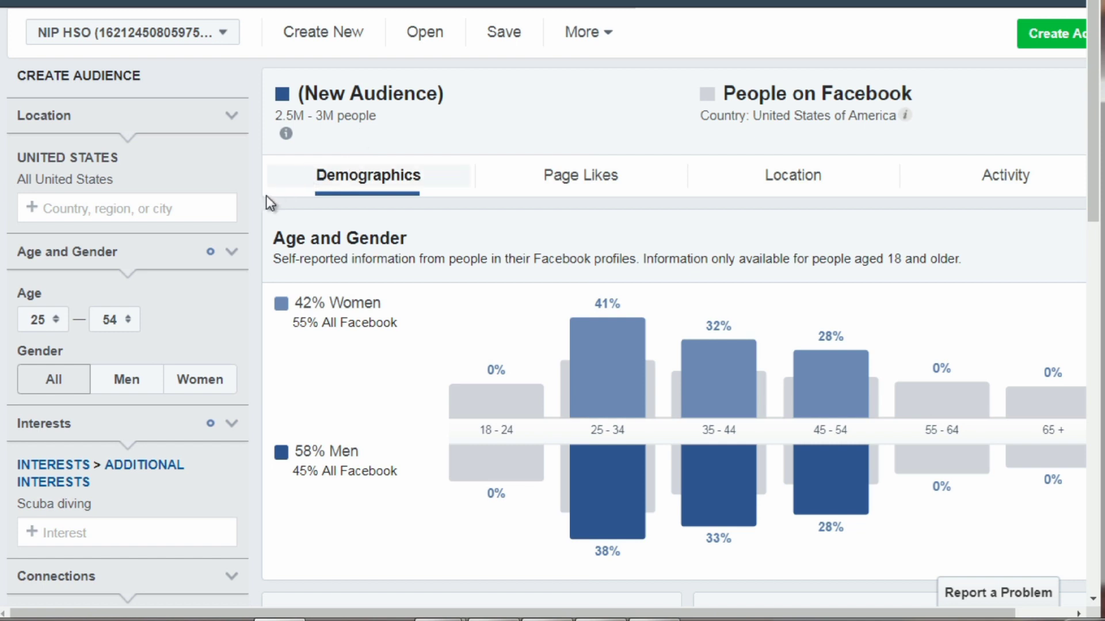
Switch to Notepad and record the audience criteria "Location: United States" and "Age: 25-54" on separate lines
left_click_drag(1095, 86, 1095, 100)
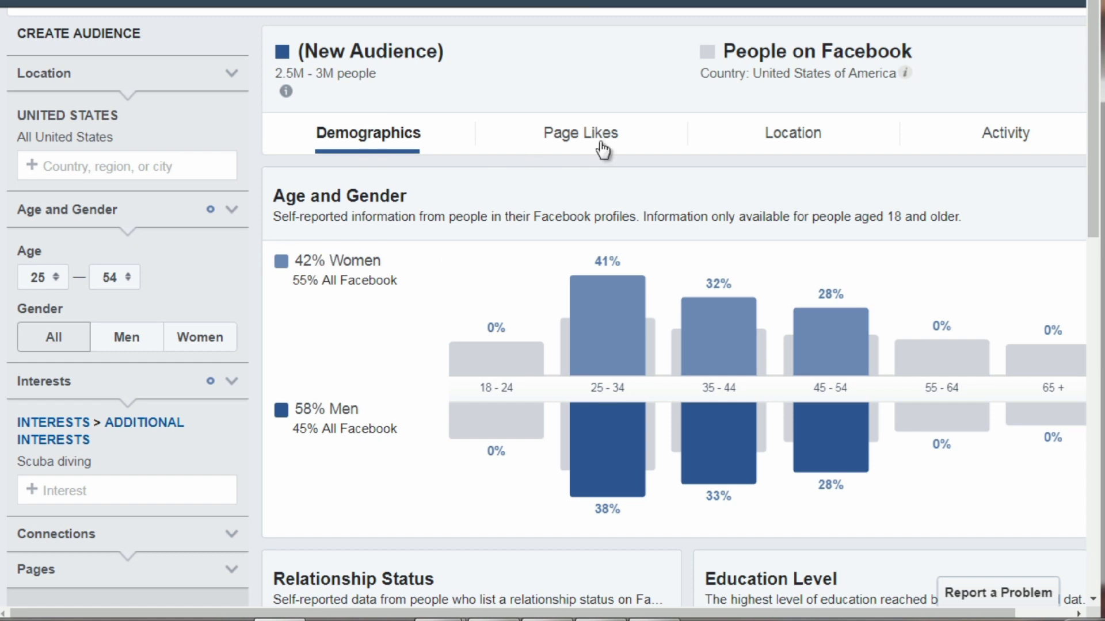
left_click(600, 619)
left_click_drag(903, 71, 520, 64)
type("L")
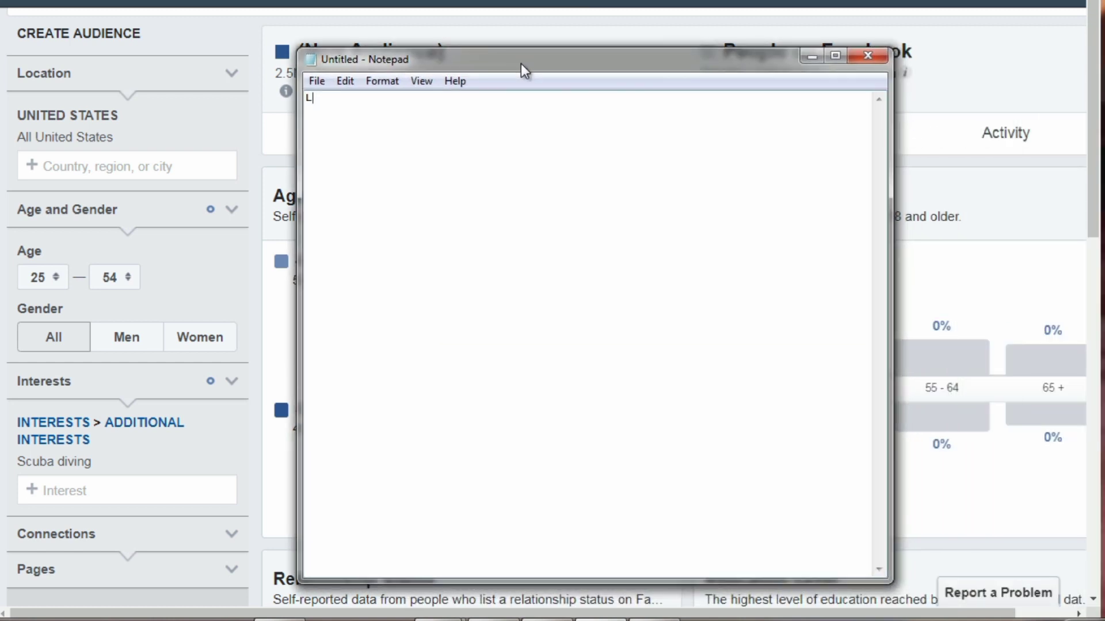
type("ocation:  United States")
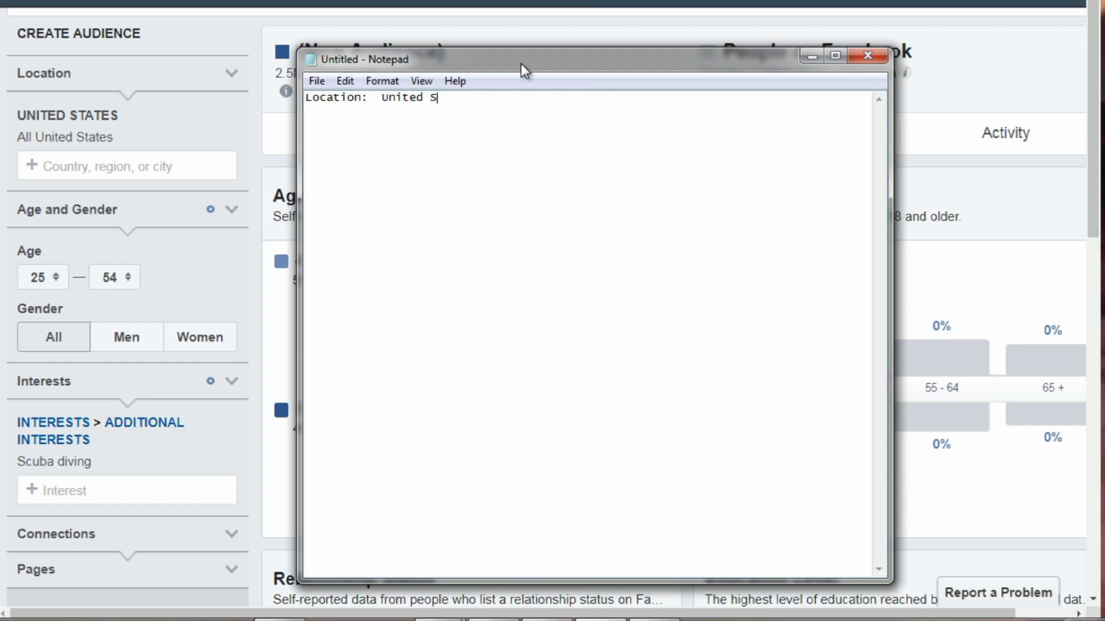
key("Return")
key("Return")
type("Age:")
key("BackSpace")
type(":  25-54")
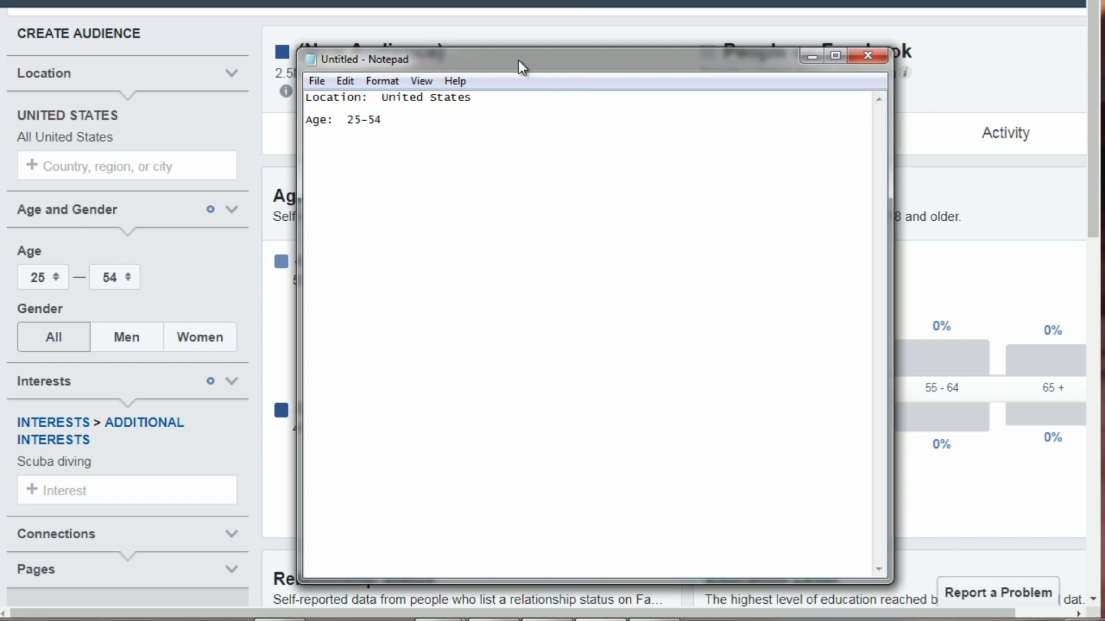
Add the lines "Gender: All" and "Interest: Scuba Diving" to the audience notes
key("Return")
type("Gender: All")
key("Return")
key("Return")
type("Interest")
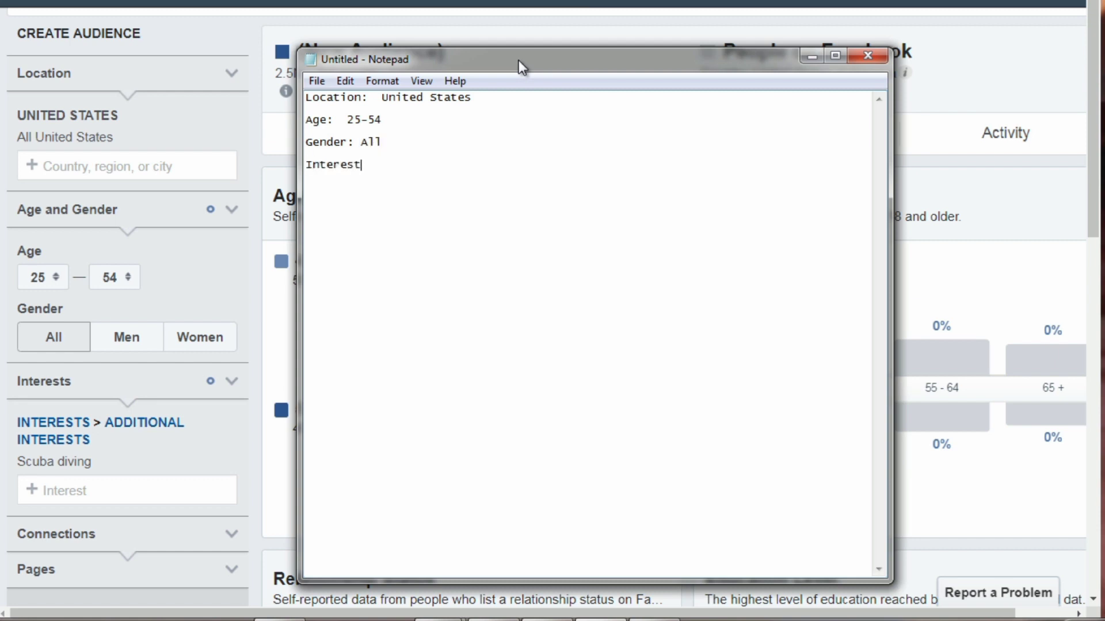
type(":  Scuba Diving")
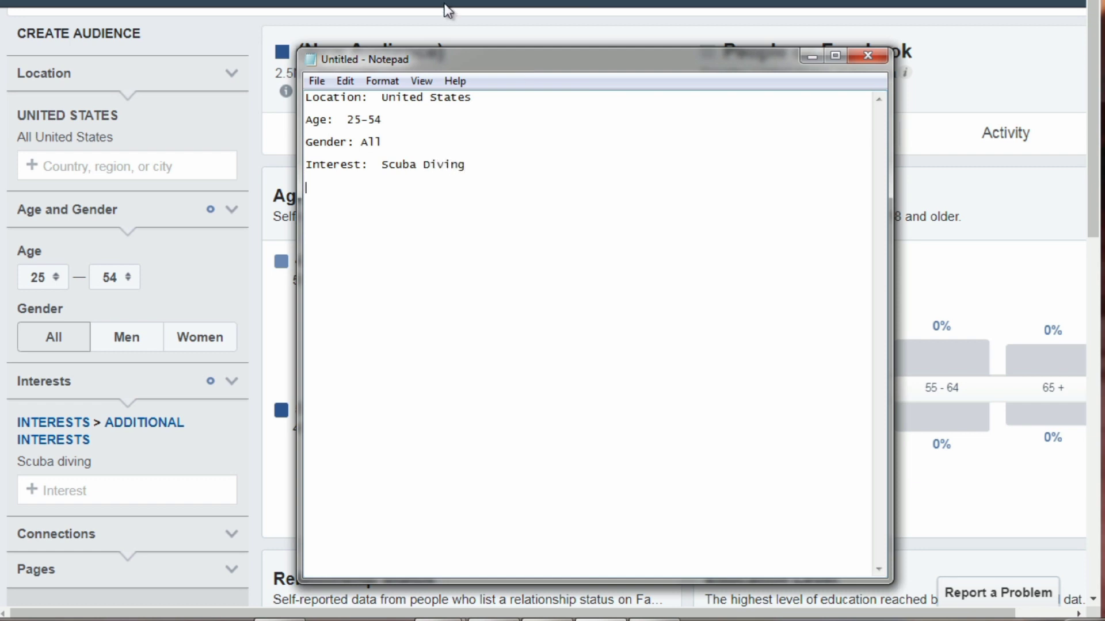
Check the audience's demographics down to the job titles and add "Relationship: Married" and "Education: College" to the Notepad notes
left_click_drag(458, 55, 759, 69)
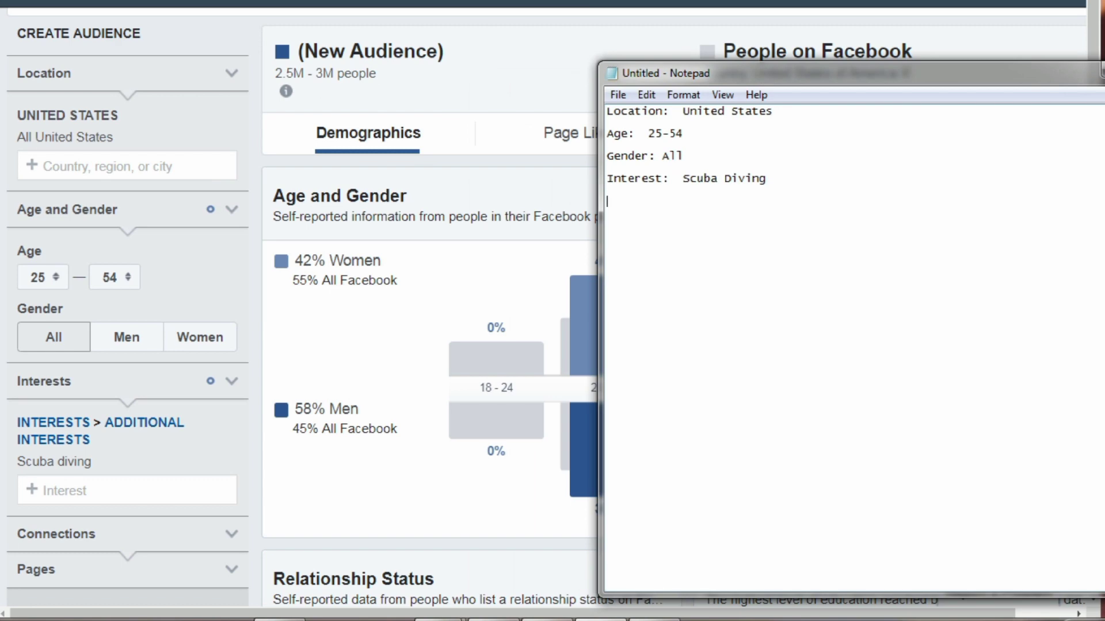
left_click(1103, 70)
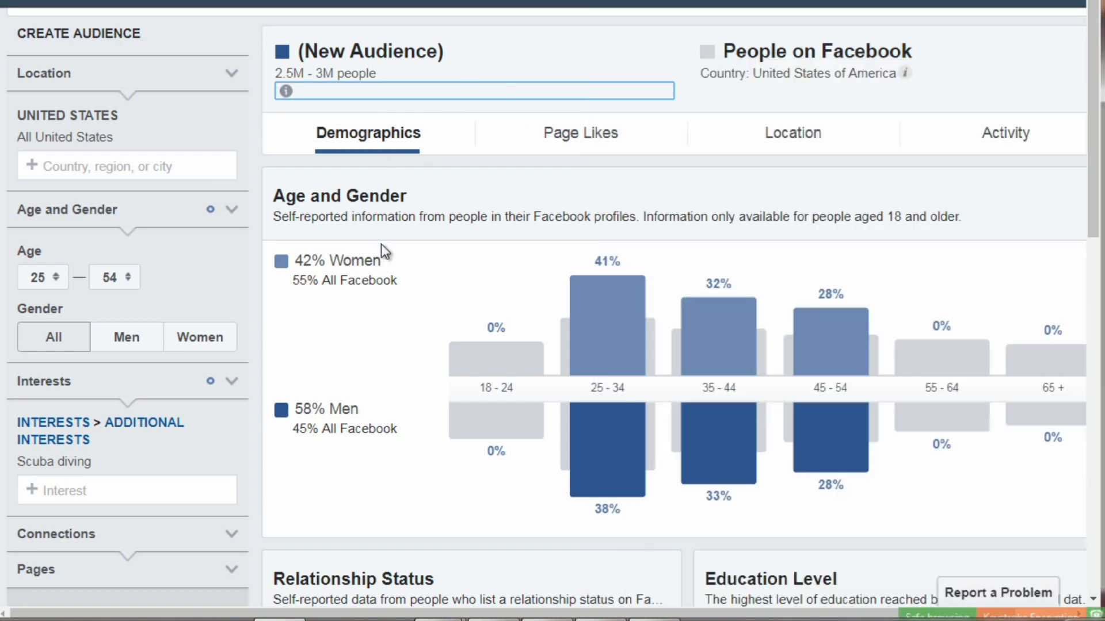
scroll(412, 265, "down", 7)
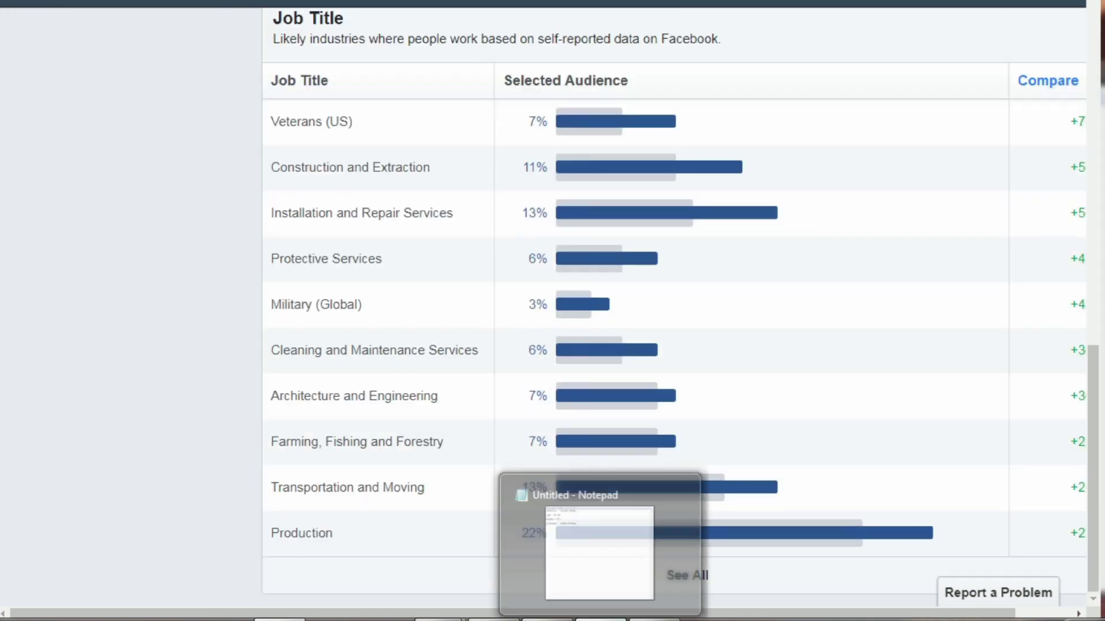
left_click(601, 619)
left_click_drag(750, 71, 570, 15)
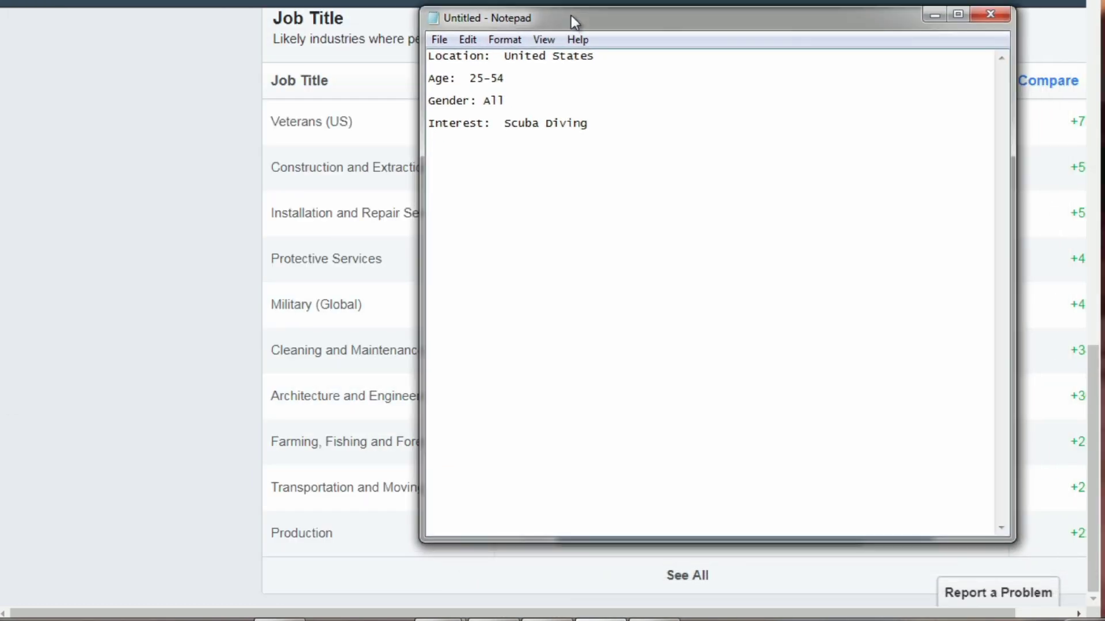
type("Relationship:  Mar")
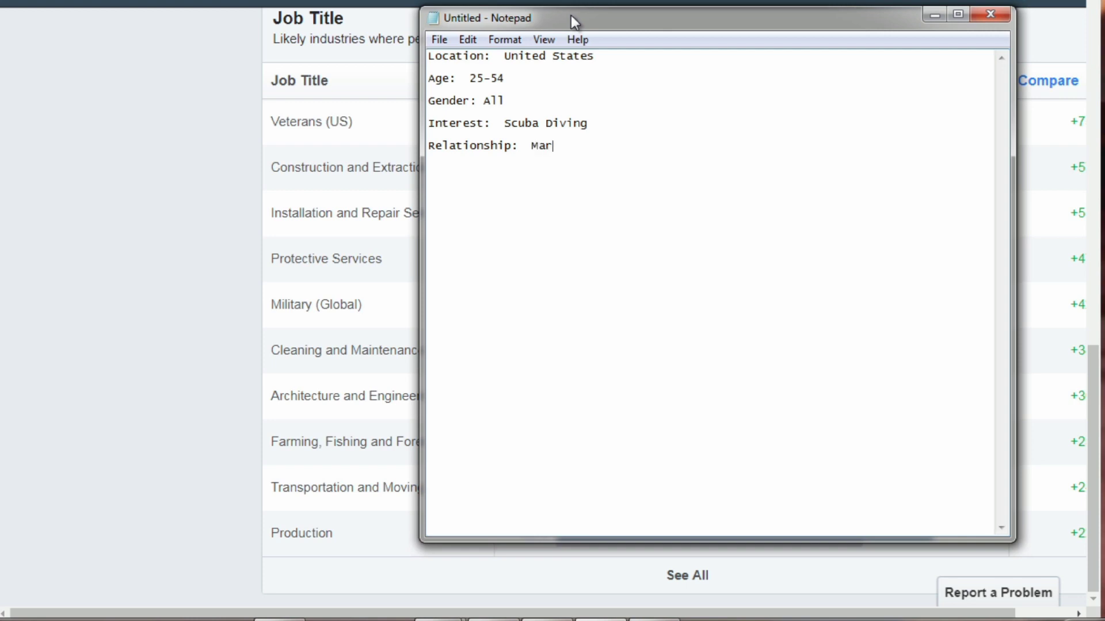
type("ried")
key("Return")
type("Education:  Coll")
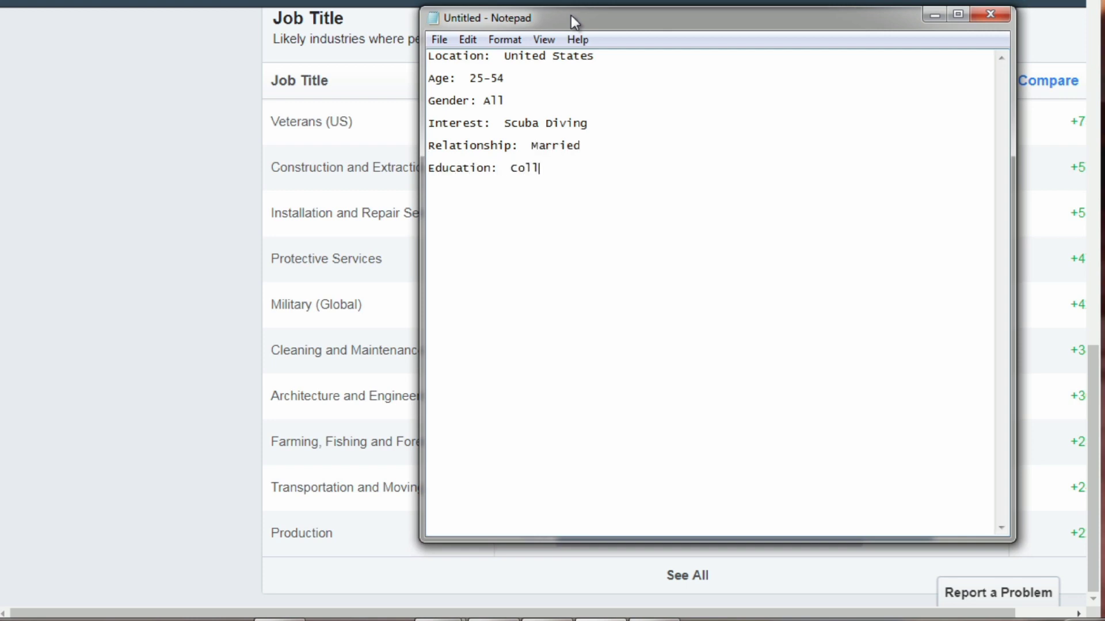
type("ege")
Add the line "Job Title: Production, Veterans, Installation and Repairs, etc..." to the audience notes
key("Return")
type("Job Title:")
left_click_drag(534, 24, 505, 60)
type("P")
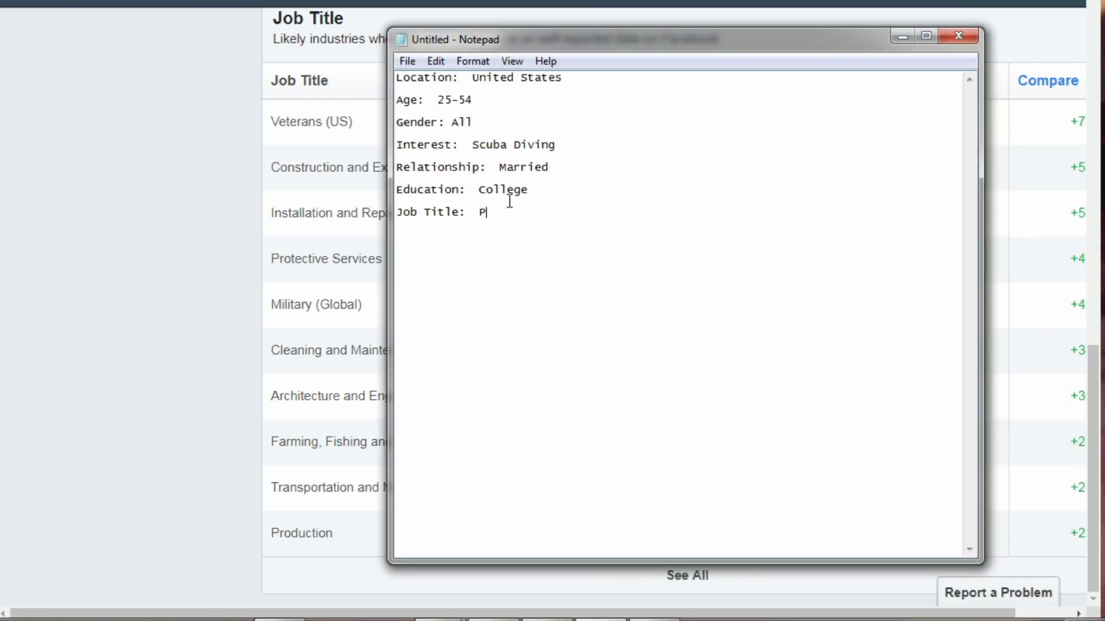
type("roduction, Veterans, Installation")
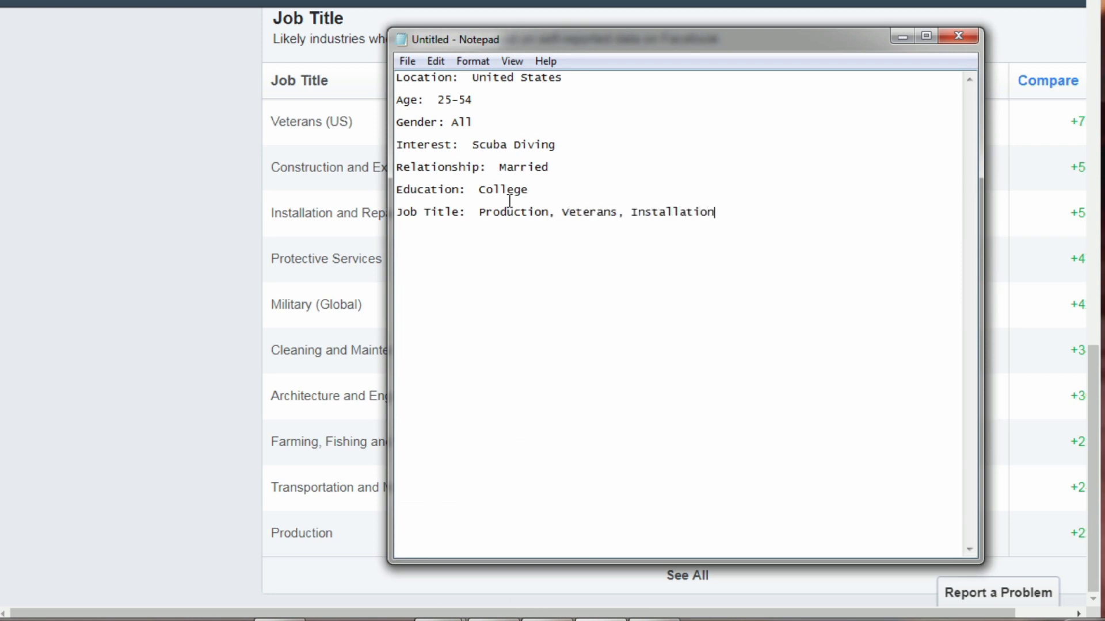
type(" and Repairs, etc...")
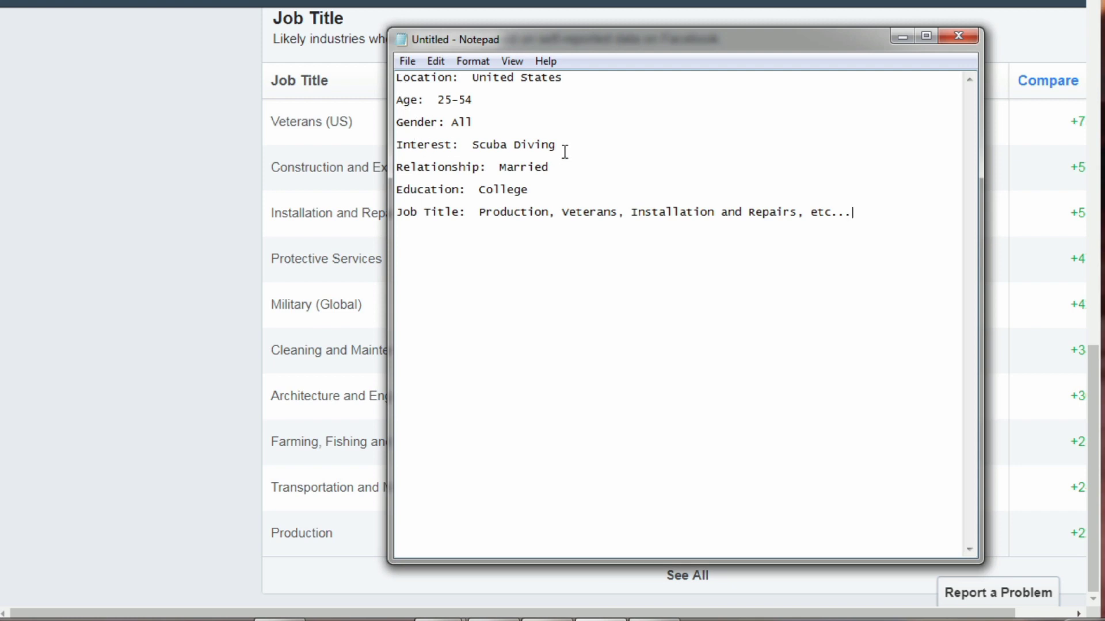
Highlight the noted criteria from Location through Relationship to review them, and clear the selection
left_click_drag(564, 150, 394, 74)
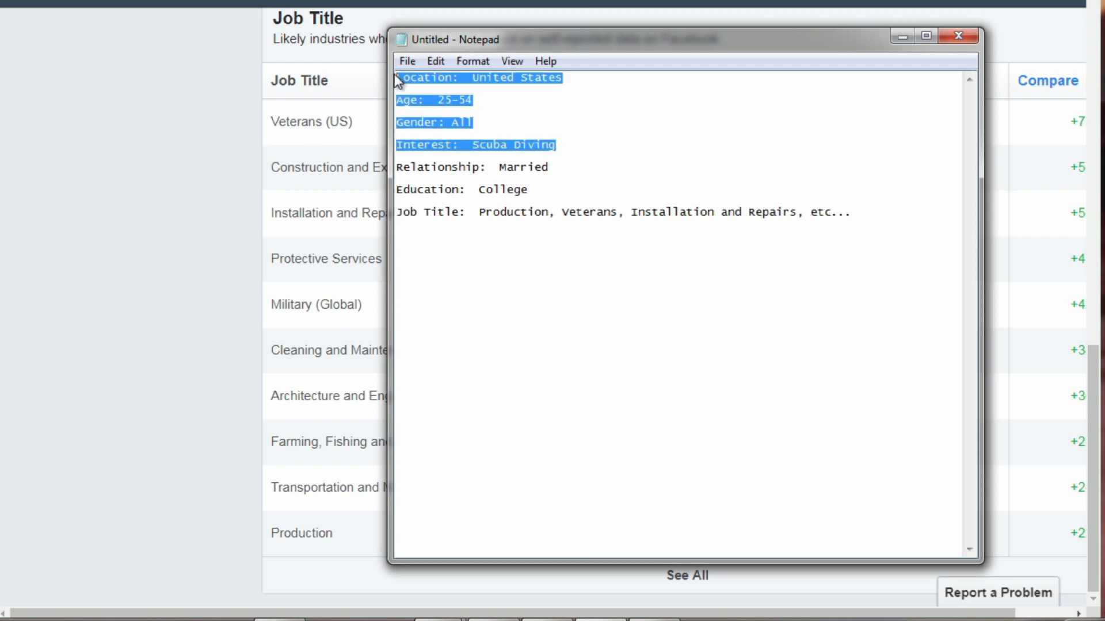
left_click_drag(562, 168, 395, 75)
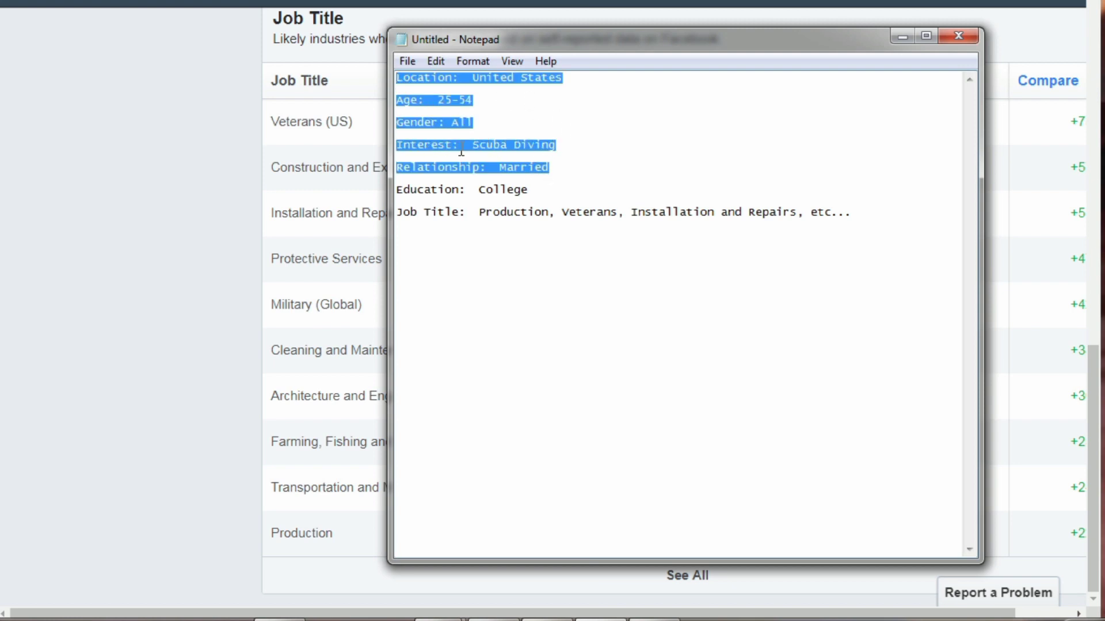
left_click(475, 168)
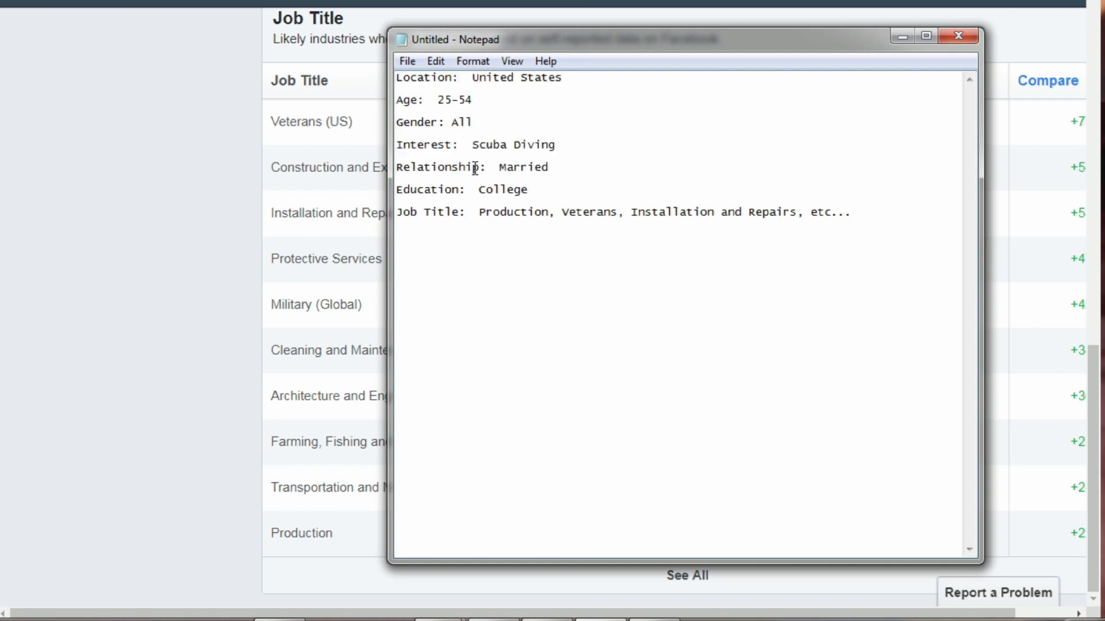
Open the scuba diving audience's Page Likes in Audience Insights and dismiss the notice about audience size estimates
left_click(886, 225)
left_click(190, 263)
scroll(395, 287, "up", 3)
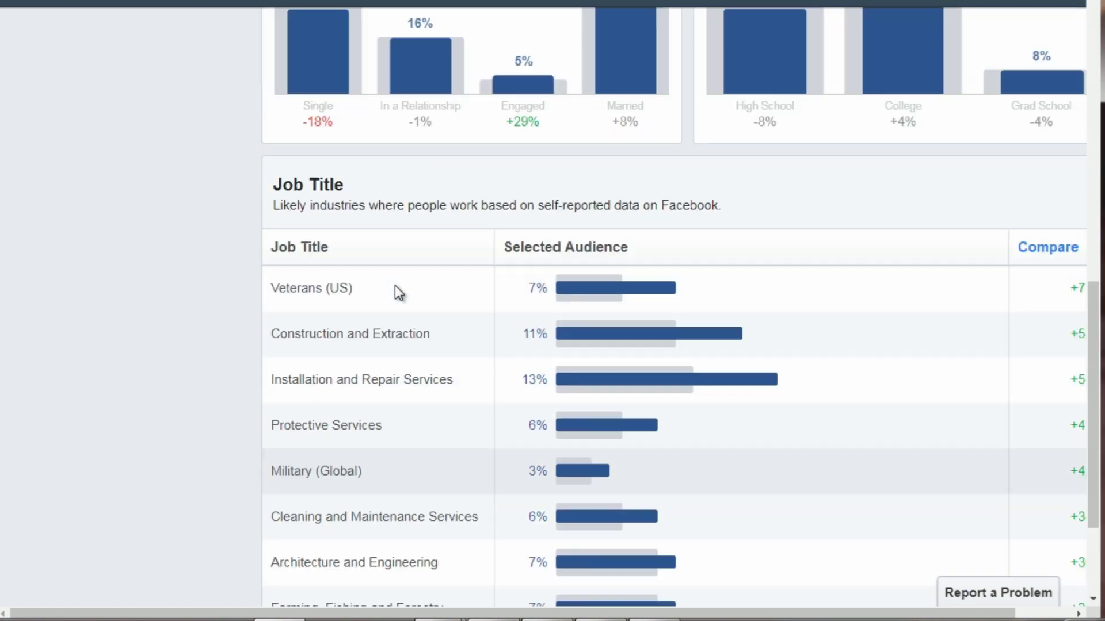
scroll(395, 288, "up", 10)
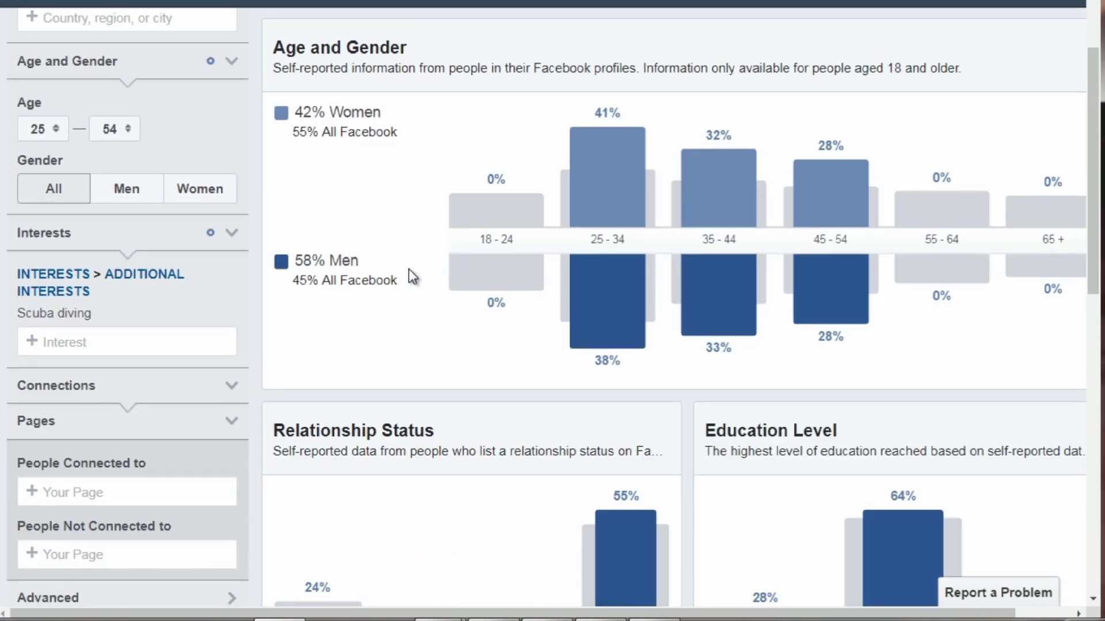
scroll(444, 246, "up", 3)
scroll(462, 223, "down", 2)
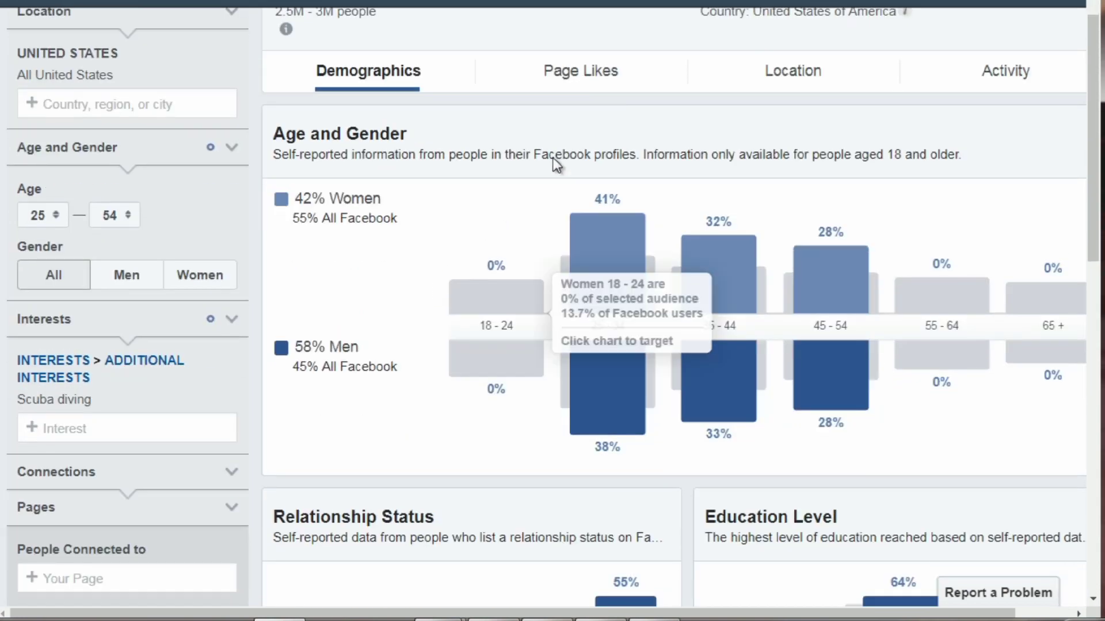
left_click(587, 86)
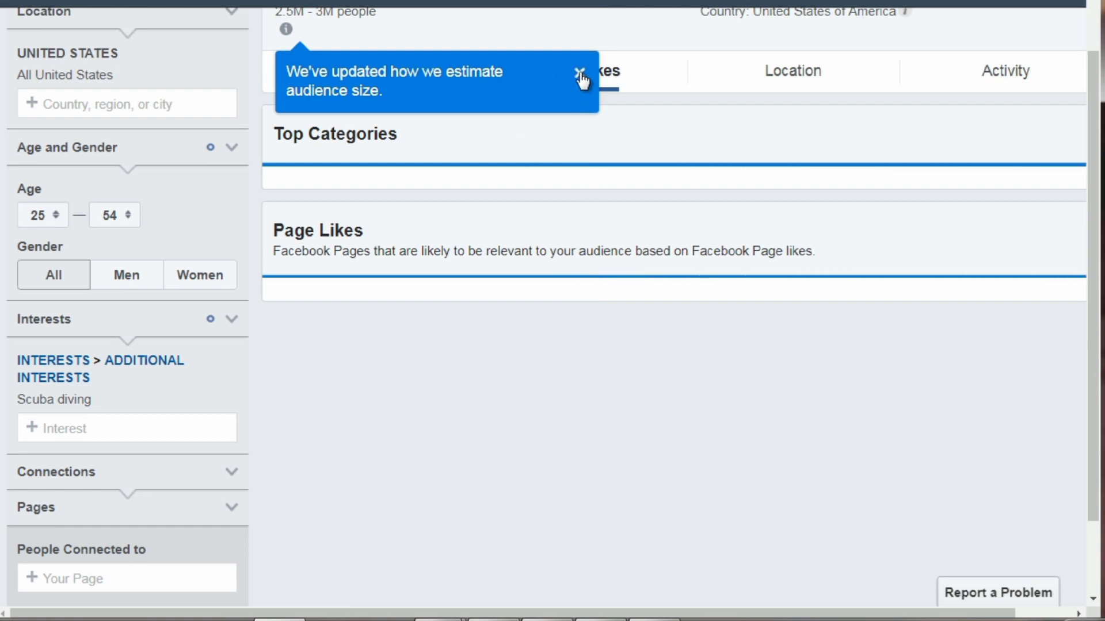
left_click(580, 73)
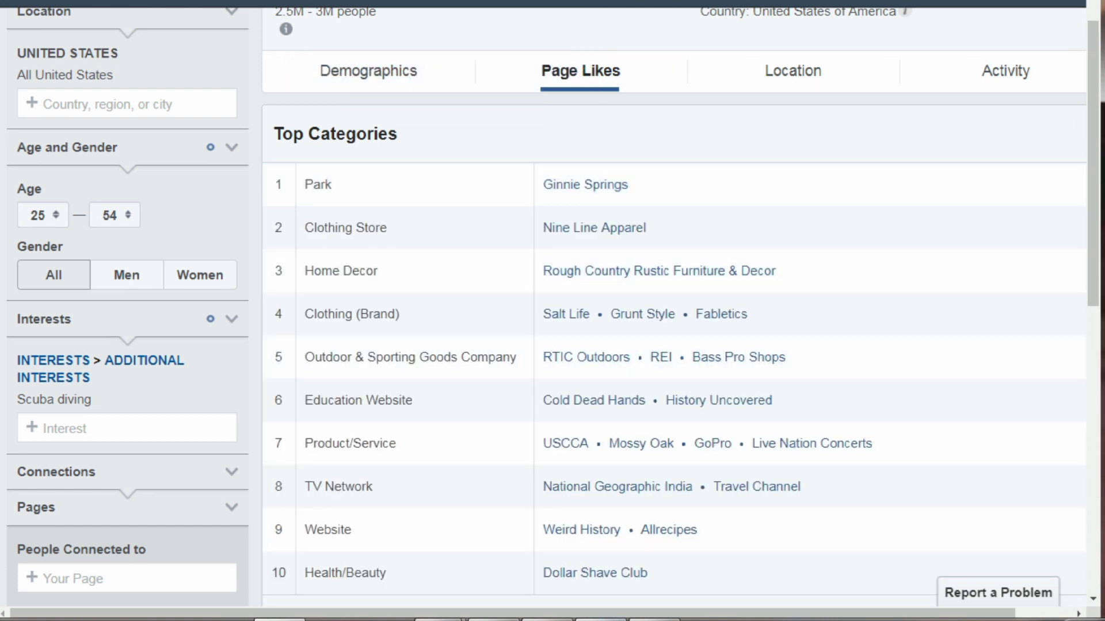
Place the Notepad window beside the Top Categories list and add the line "Clothing: Nine Line Apparel, REI," to the notes
key("alt+Tab")
left_click_drag(510, 39, 815, 22)
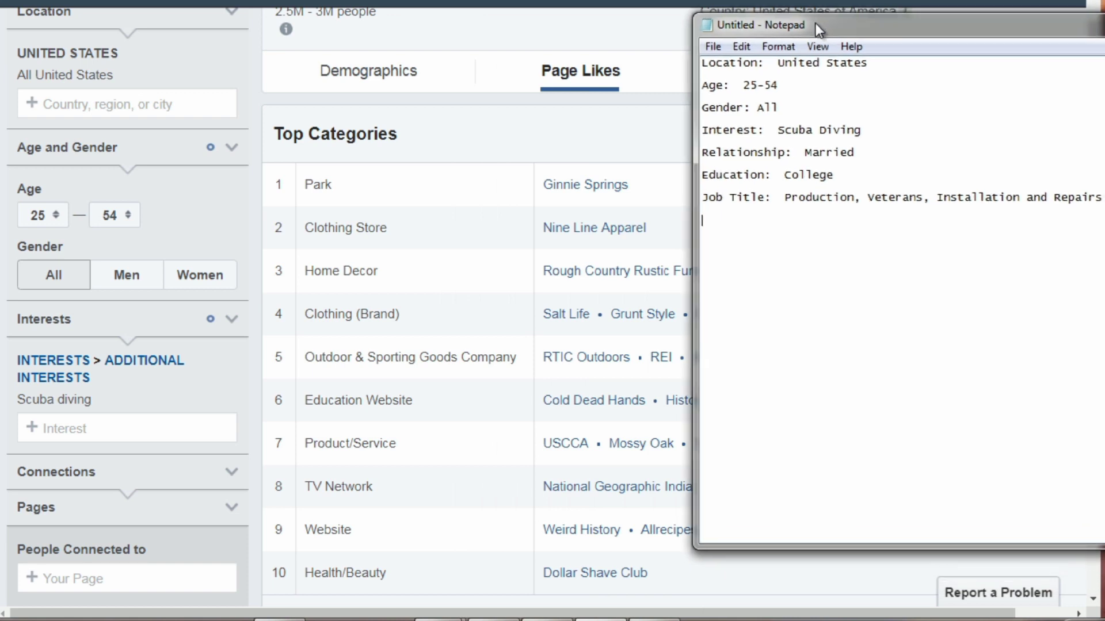
left_click(782, 242)
type("C")
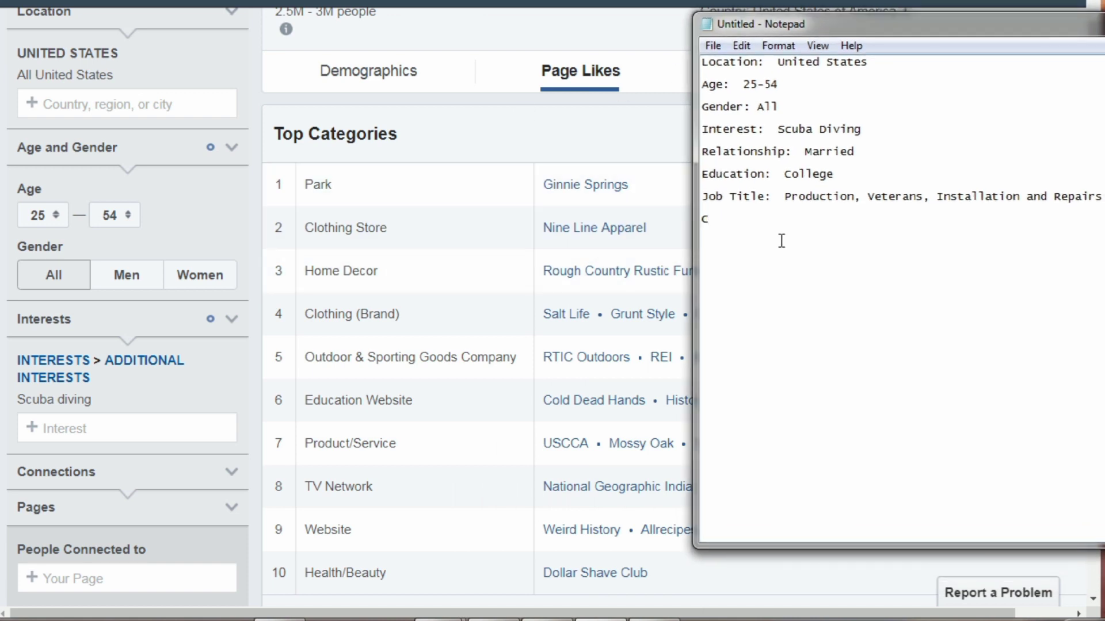
type("lothing:  Nine Line Apparel")
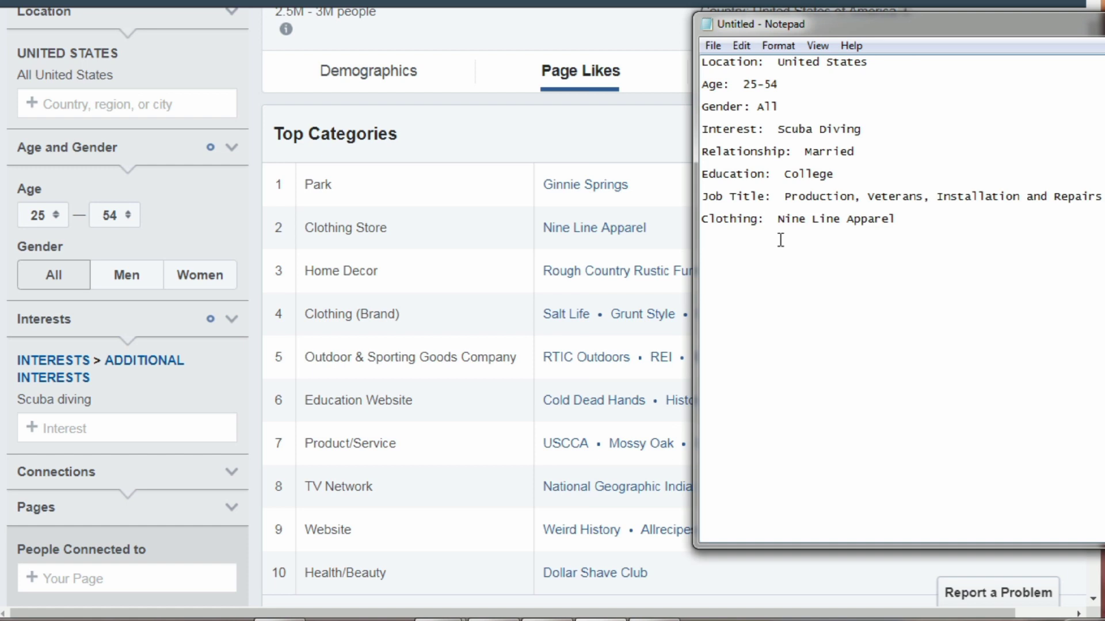
type(", REI,  ")
Add the line "Store: Bass Pro Shops" below the clothing line in the notes
type("Bass")
key("BackSpace")
key("BackSpace")
key("BackSpace")
type("ass Pro ShopStore:  ")
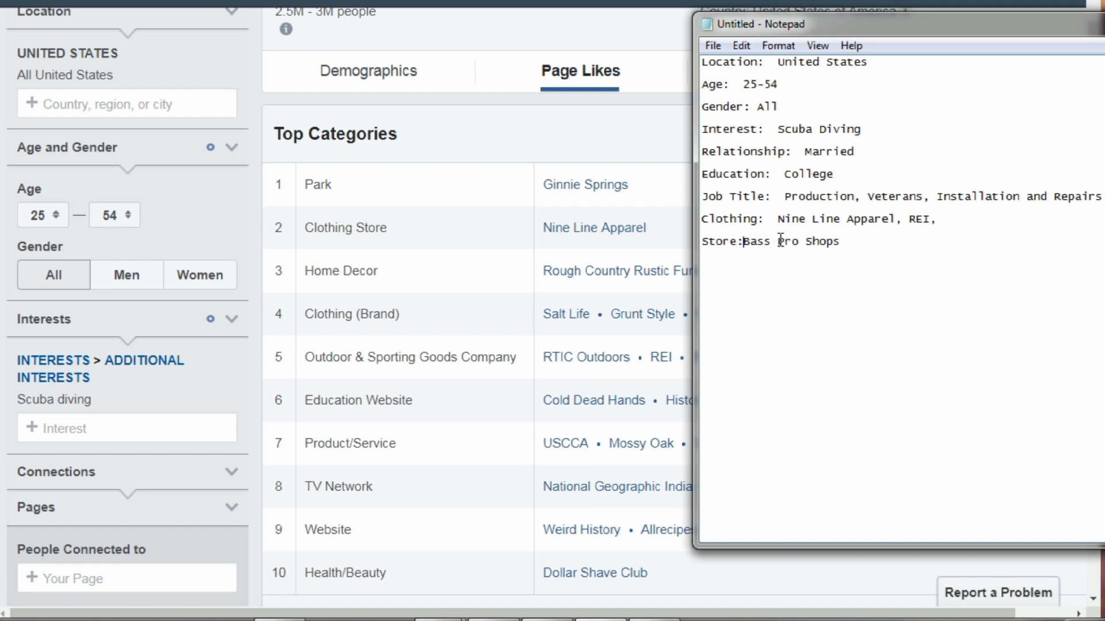
Add the line "Products / Services USCCA, Mossy Oak," to the audience notes
type("Produc")
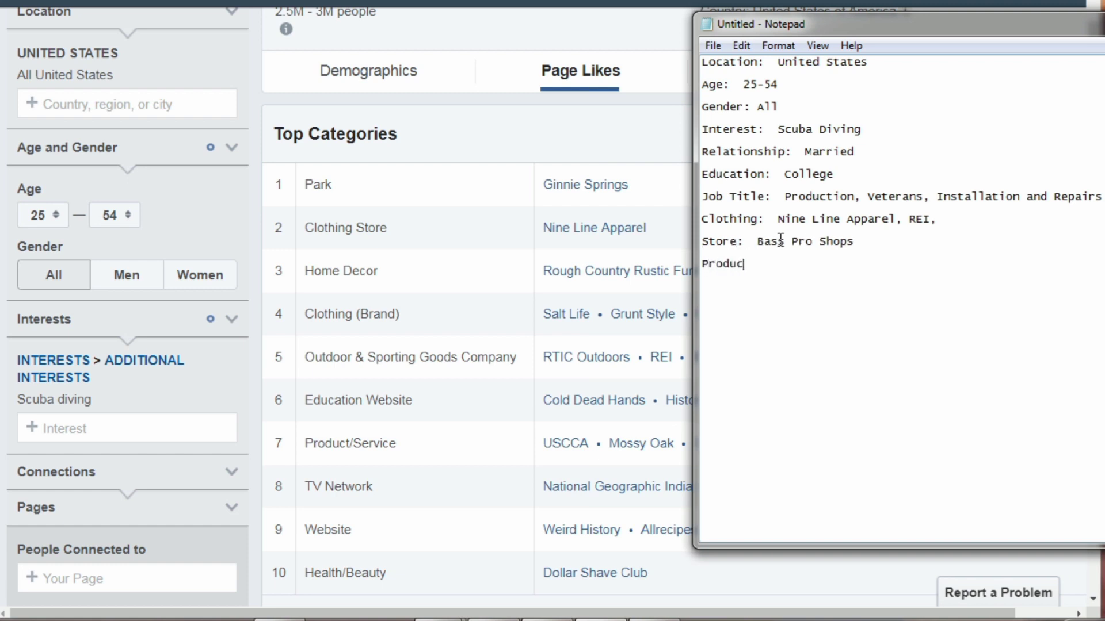
type("ts / Services USCCA")
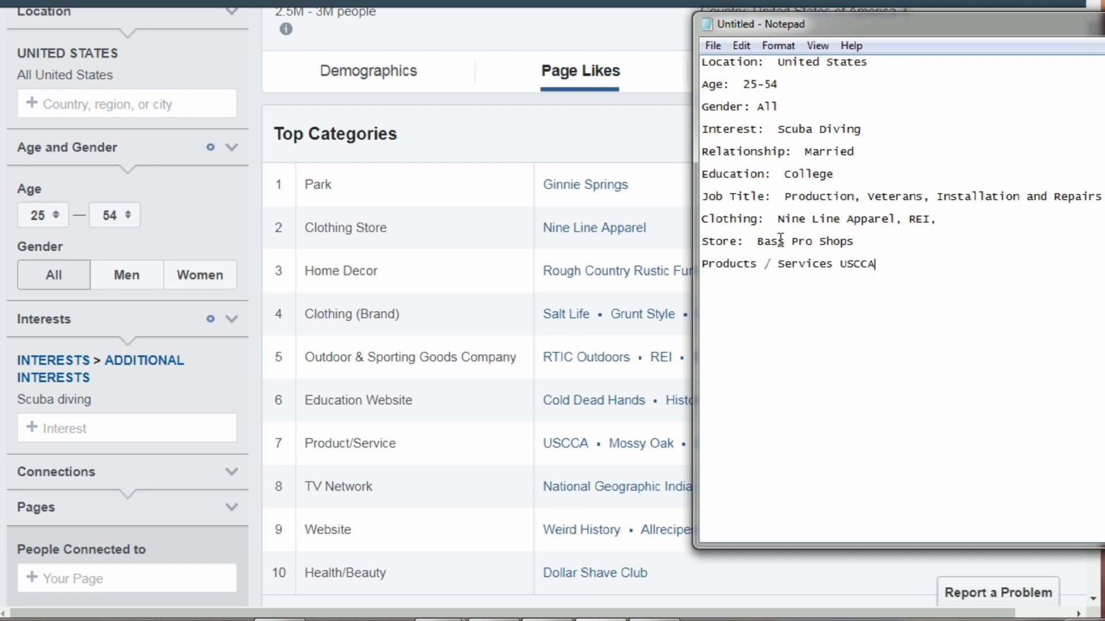
type(", Mossy Oak,")
key("Return")
Add the lines "Website: Dollar Shave Club," and "TV: National Geographic," to the audience notes
type("Website:")
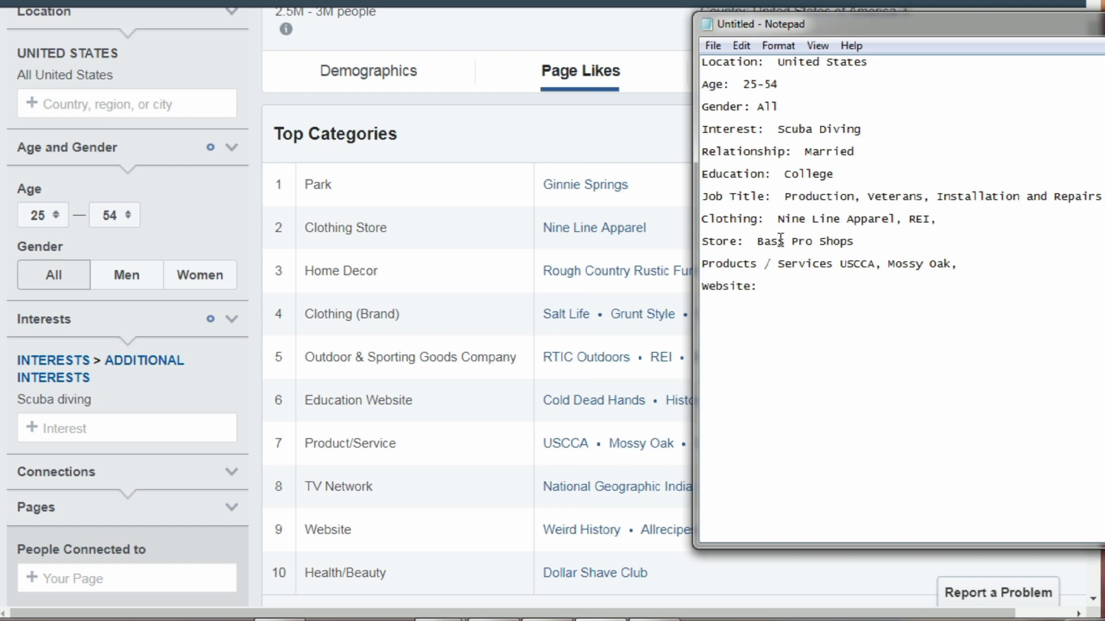
type(" Dollar Shave Club,")
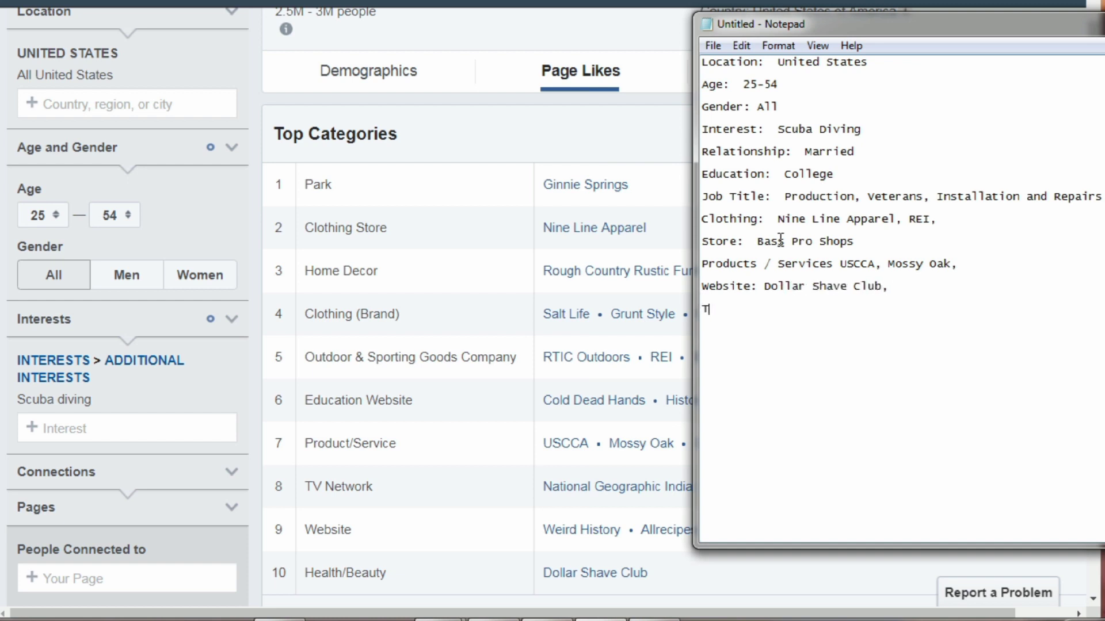
type(" TV: National Georgrap")
key("BackSpace")
key("BackSpace")
key("BackSpace")
key("BackSpace")
key("BackSpace")
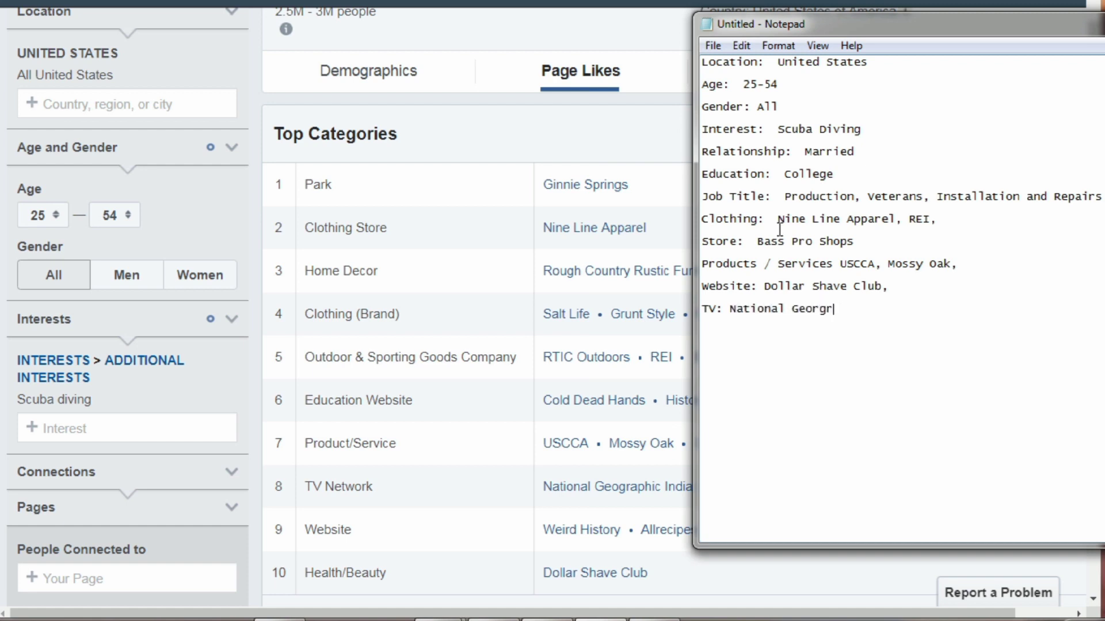
type("graphic,")
Check the remaining top categories and add the line "Allrecipes" to the Notepad notes
left_click(416, 337)
scroll(416, 338, "down", 6)
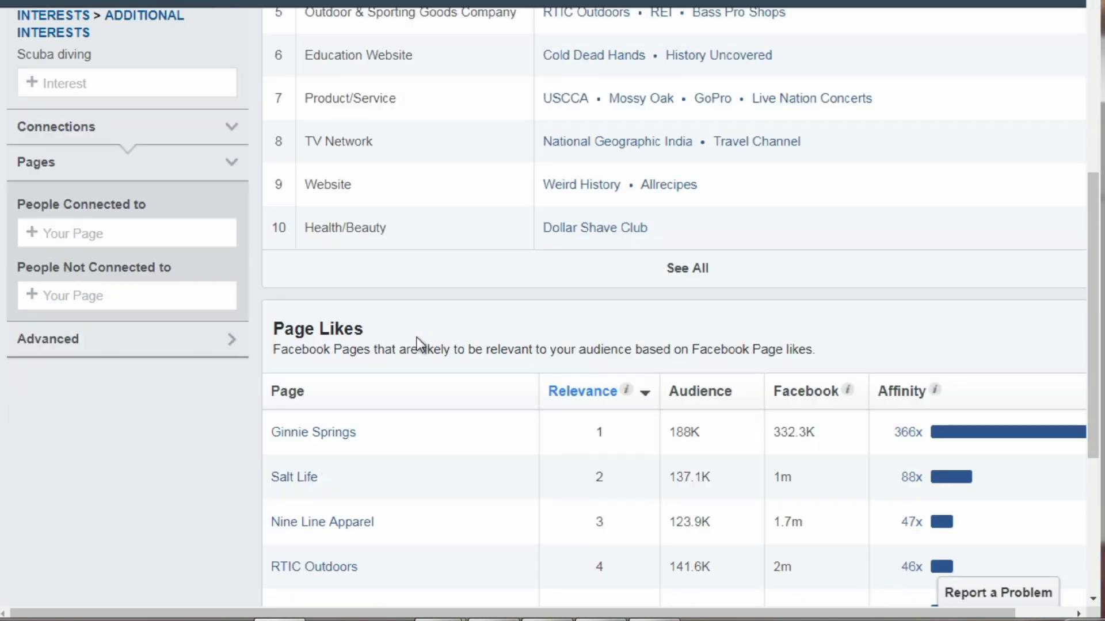
scroll(509, 333, "down", 1)
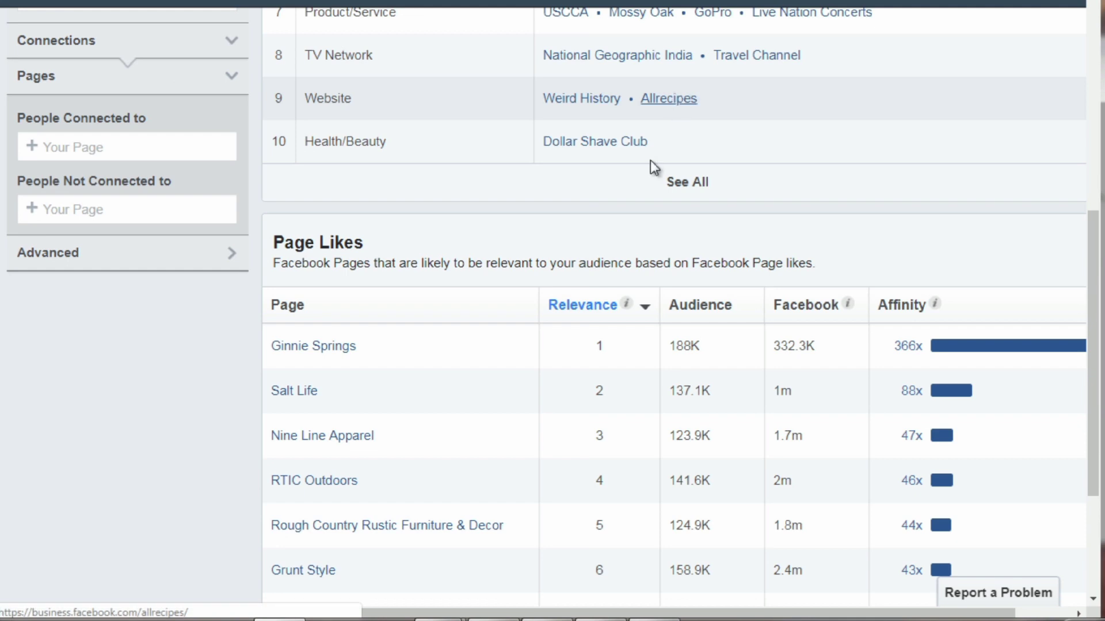
left_click(601, 620)
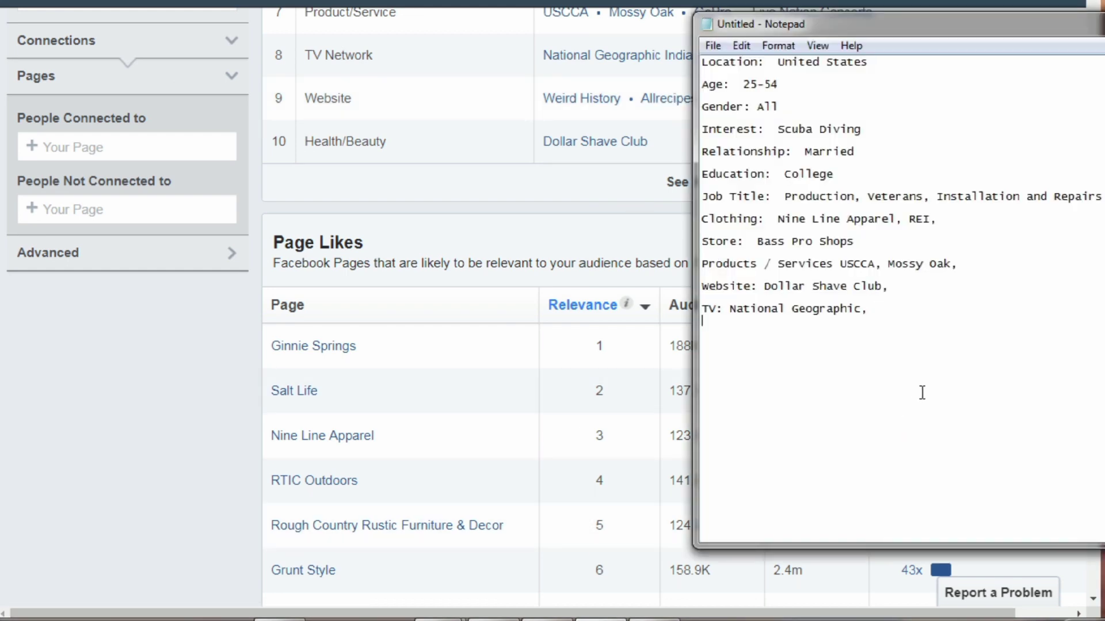
type("Allrecipes")
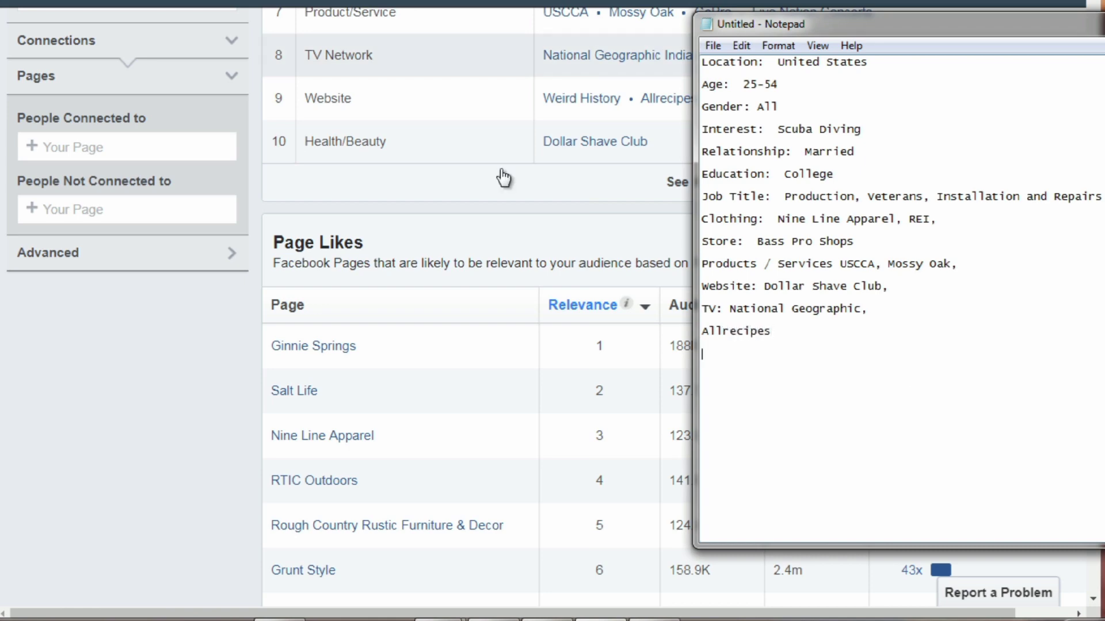
Examine the audience's Top Categories and the Page Likes table in Audience Insights, including the details for Ginnie Springs
left_click(503, 229)
scroll(503, 229, "up", 3)
scroll(501, 222, "up", 3)
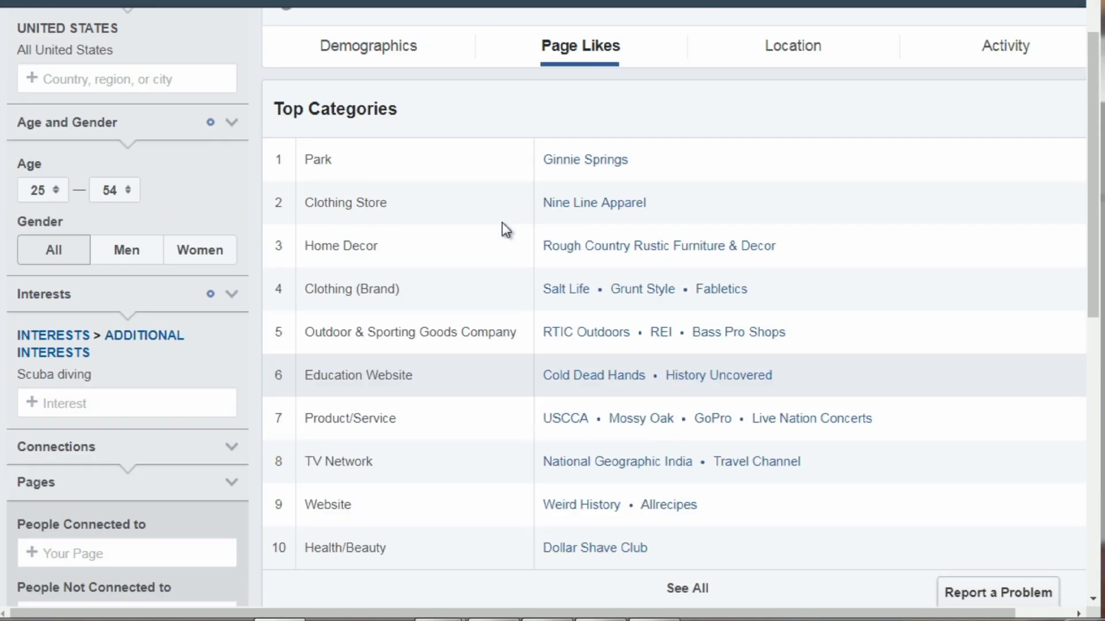
scroll(509, 296, "down", 6)
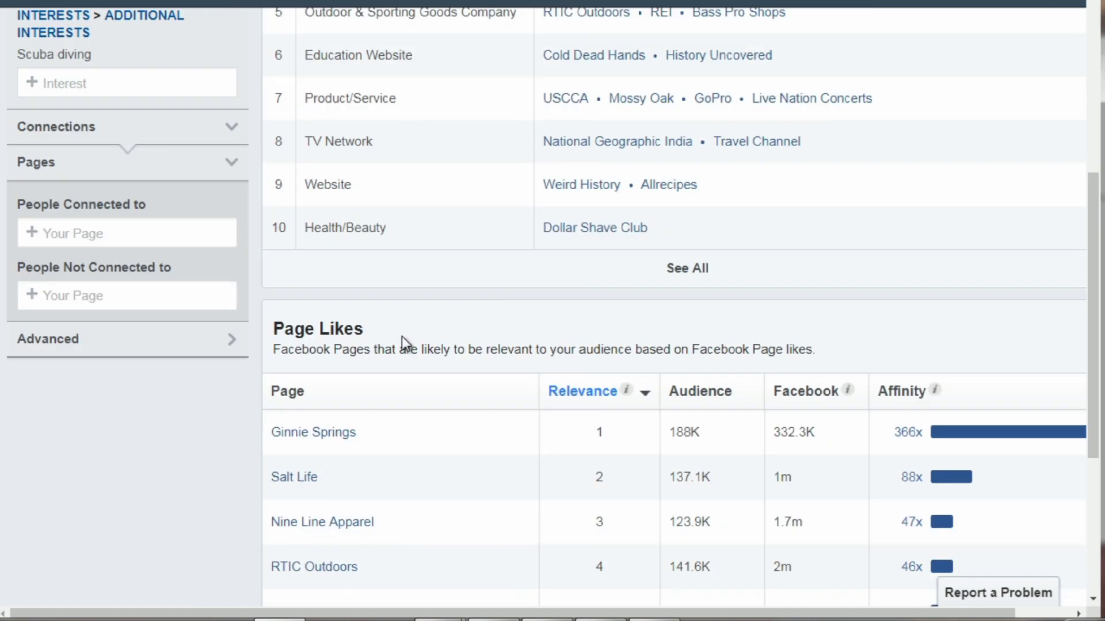
scroll(429, 432, "up", 5)
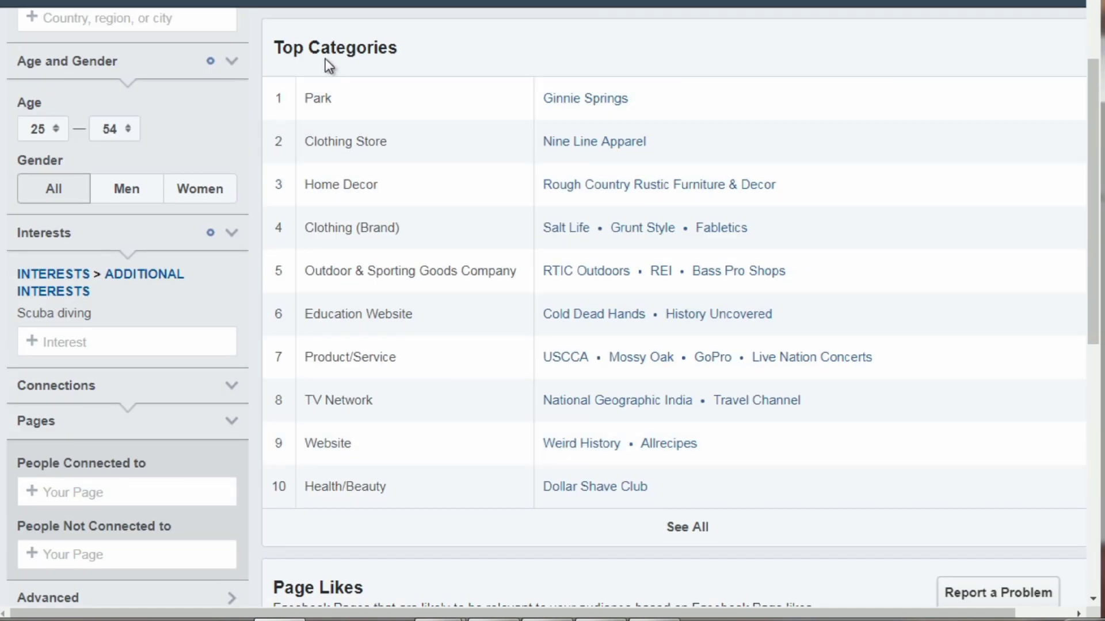
scroll(464, 218, "down", 1)
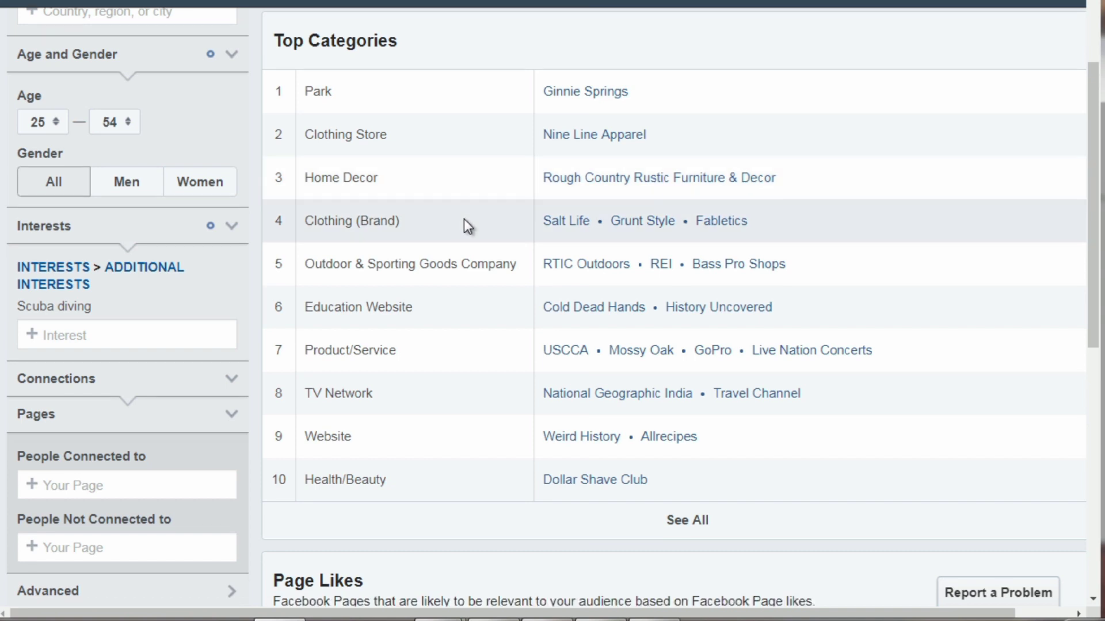
scroll(463, 218, "down", 9)
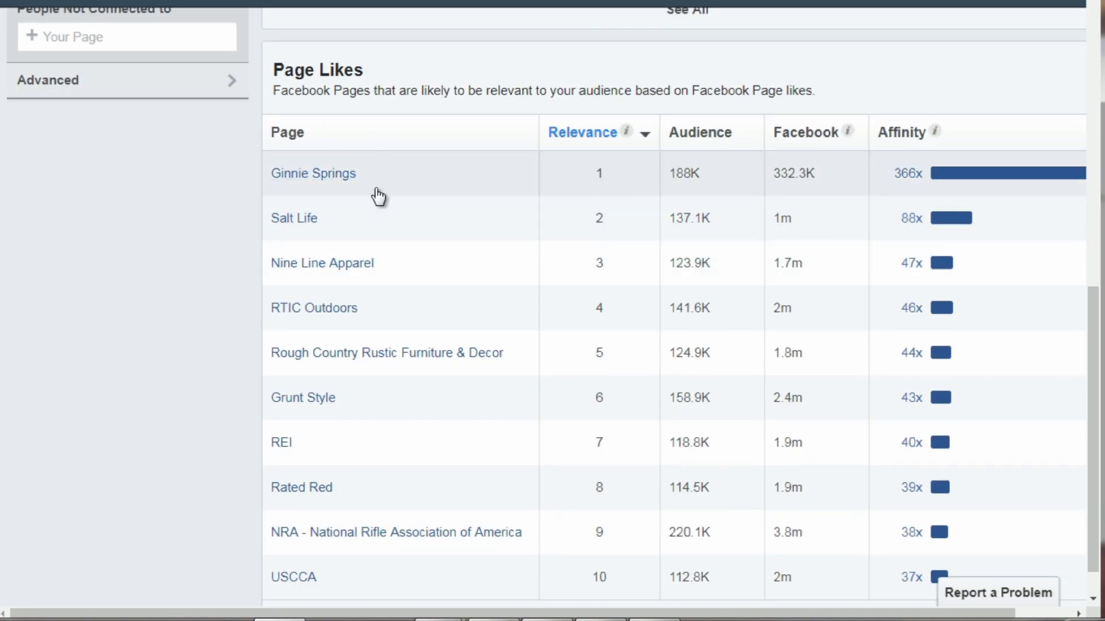
mouse_move(296, 174)
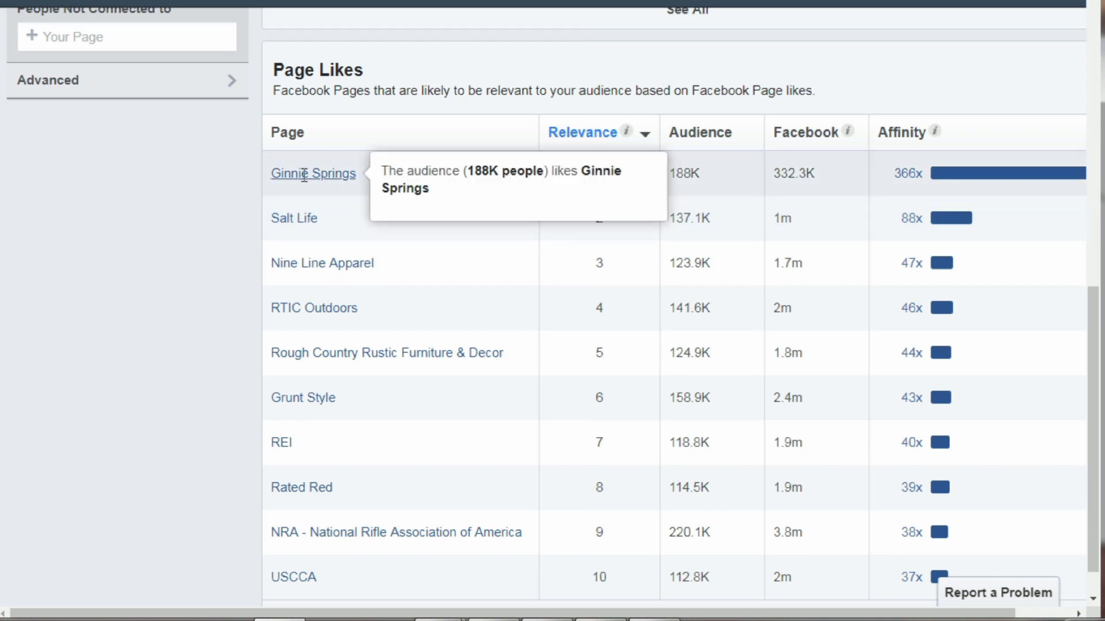
Add a "Page Likes:" heading to the Notepad notes and list Ginnie Springs, Salt Life and Nine Line Apparel below it
left_click(600, 620)
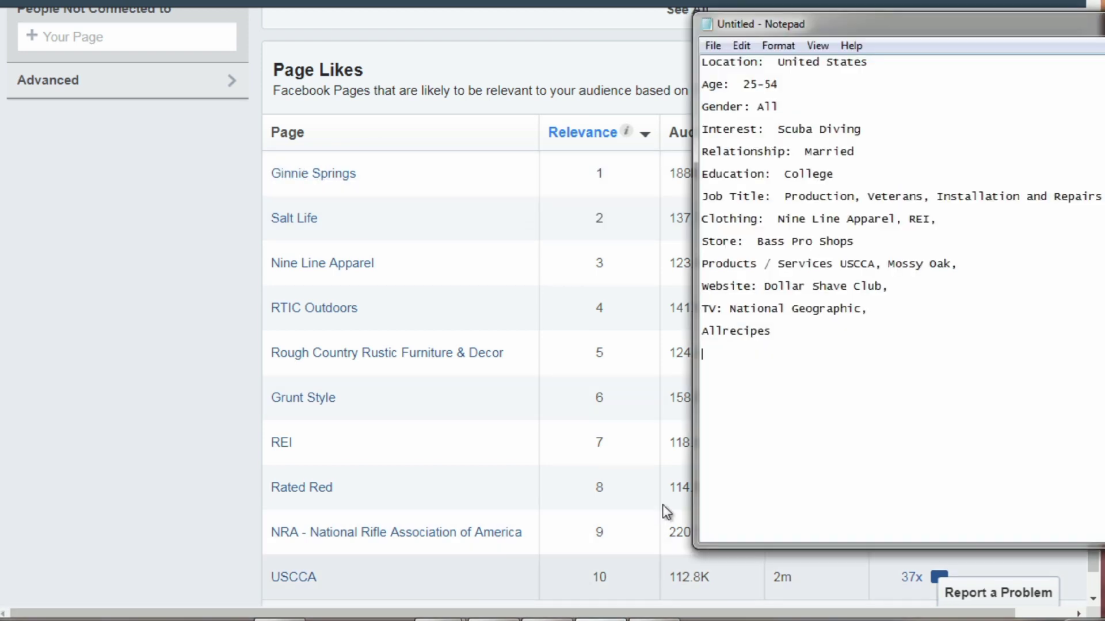
type("Page Likes:")
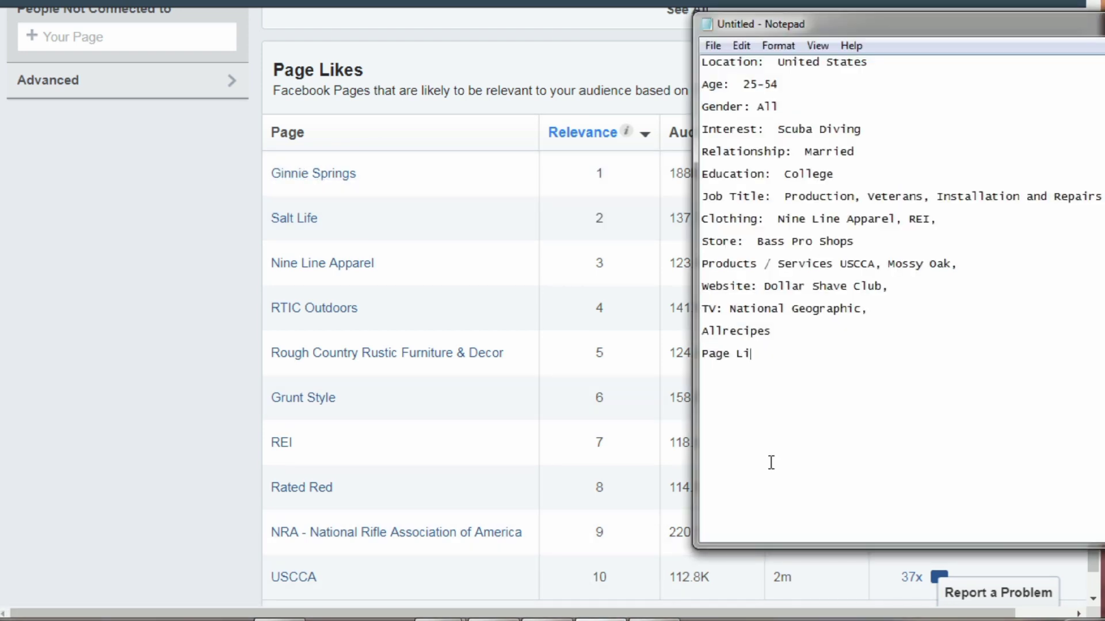
key("Return")
type("Ginnie Springs")
key("Return")
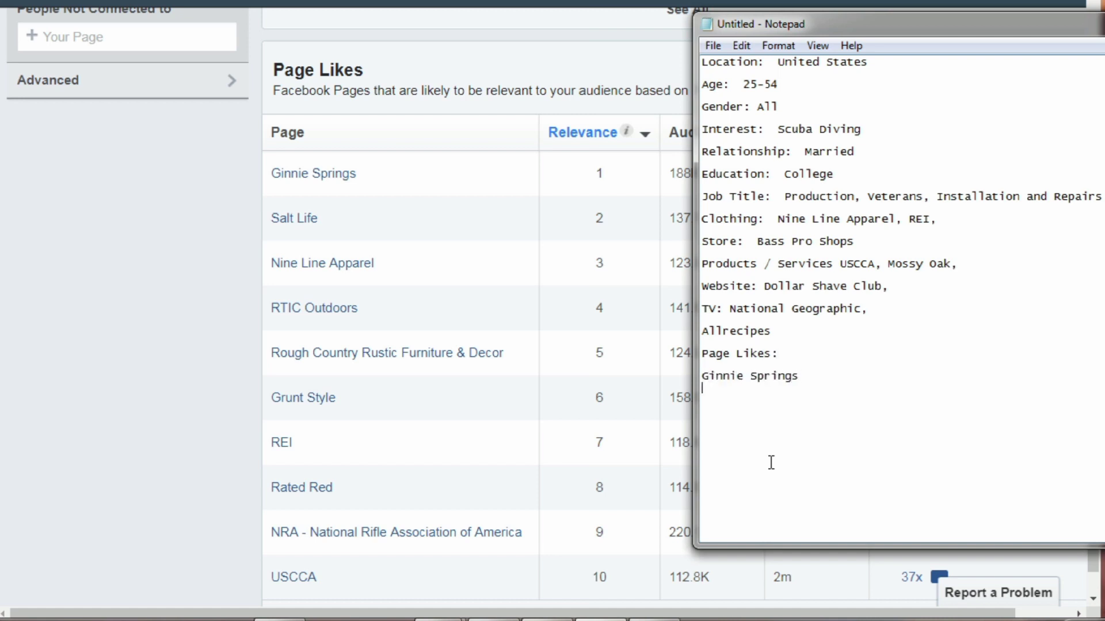
type("Salt Life")
key("Return")
type("Nine Line Apparel")
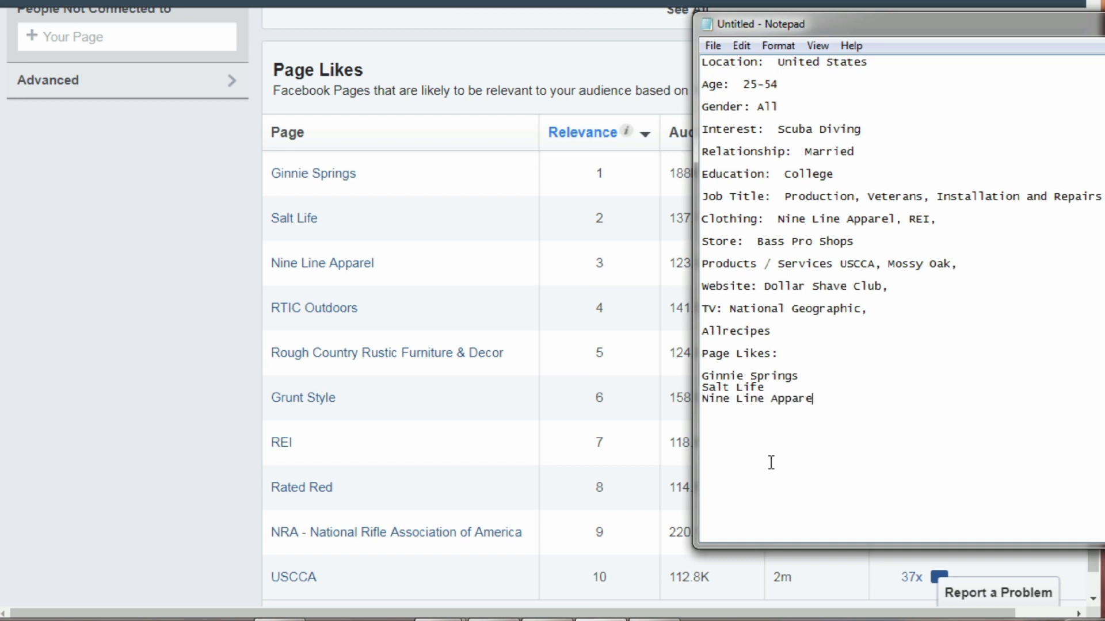
Read the Affinity column's explanation in the Page Likes table and review the liked pages and top categories
left_click(669, 444)
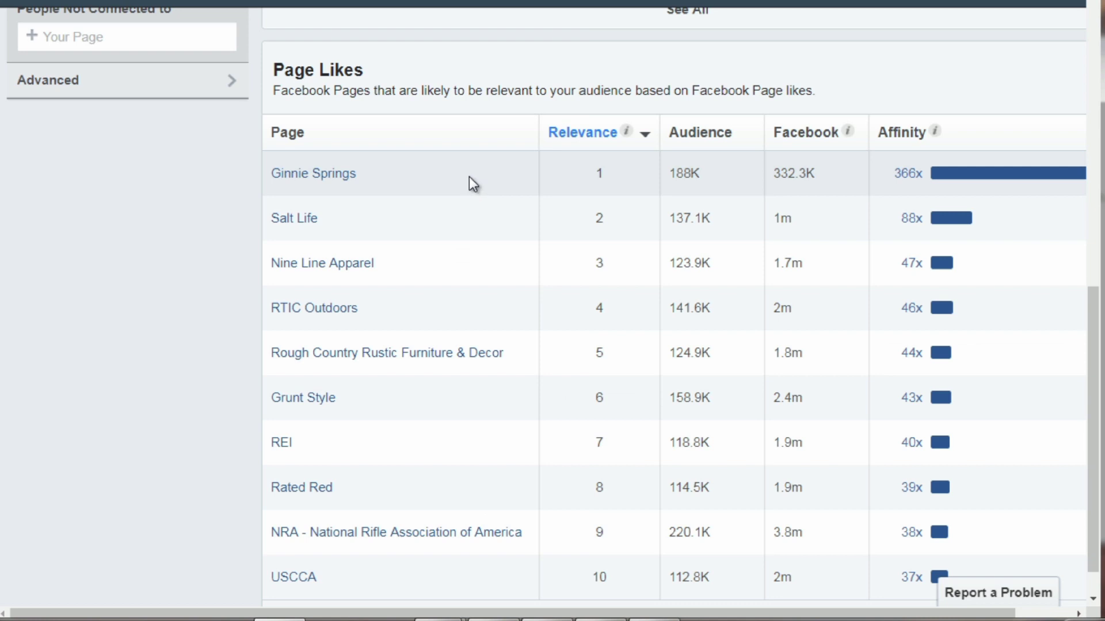
mouse_move(937, 132)
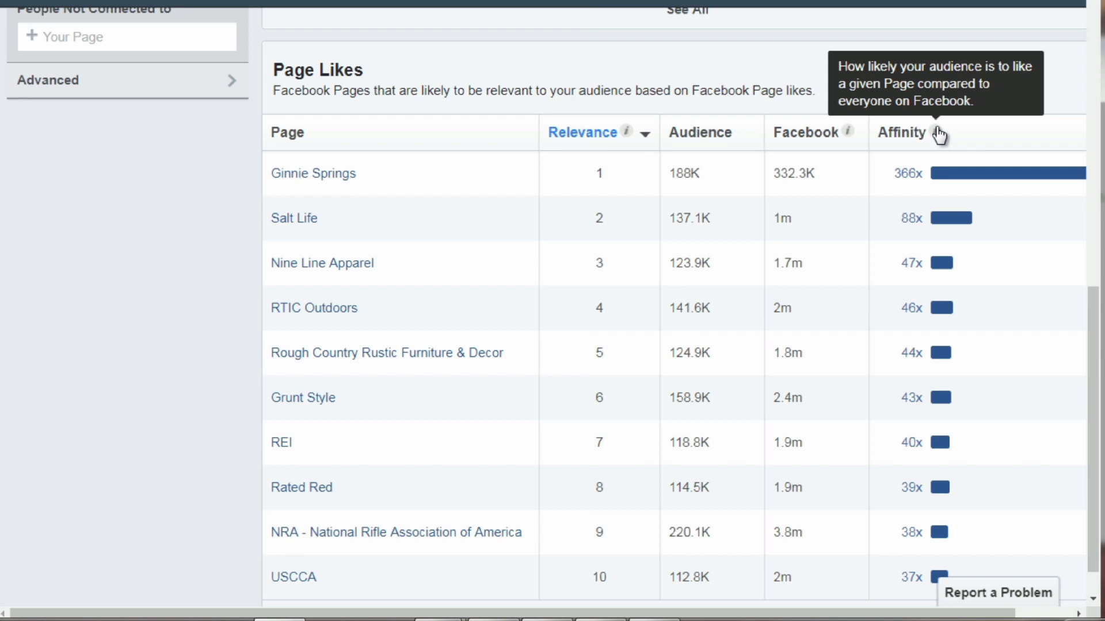
mouse_move(936, 180)
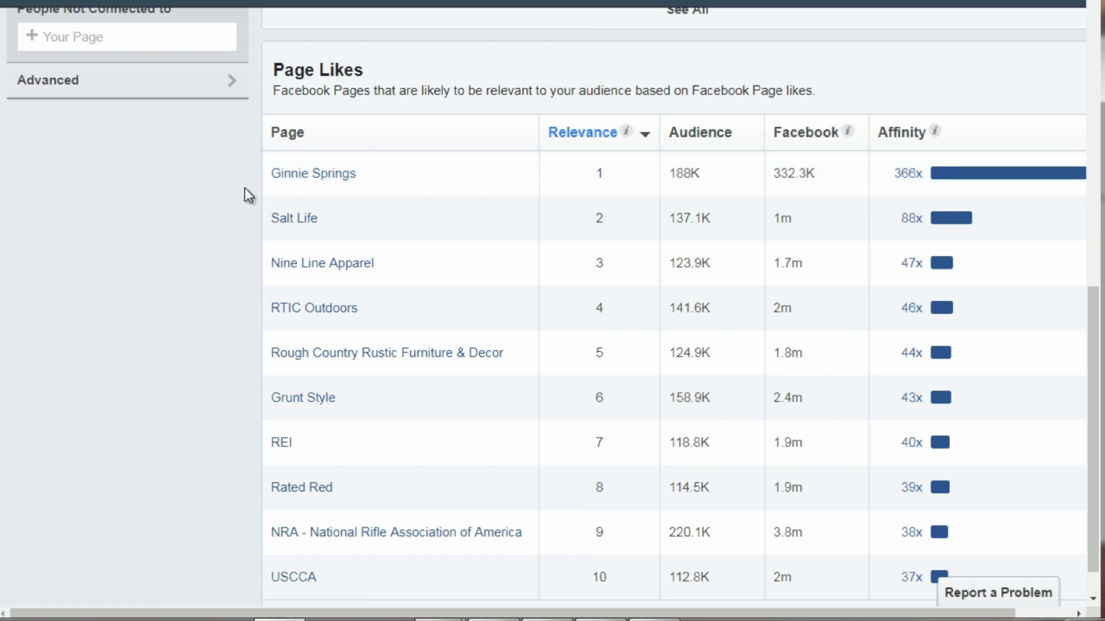
scroll(236, 219, "down", 1)
scroll(234, 232, "up", 8)
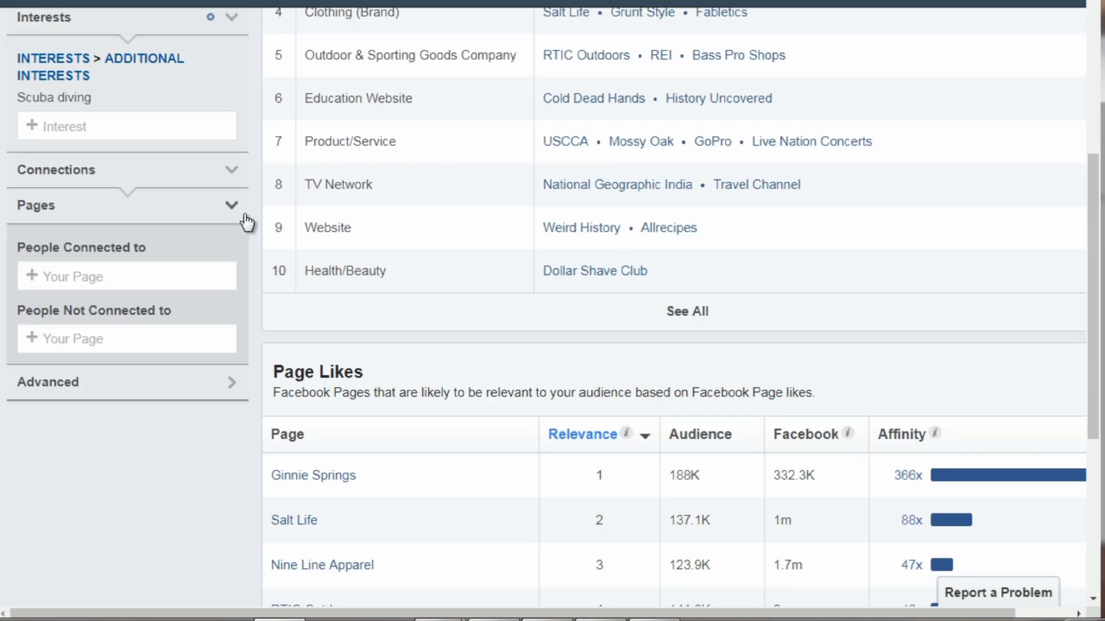
scroll(251, 202, "down", 4)
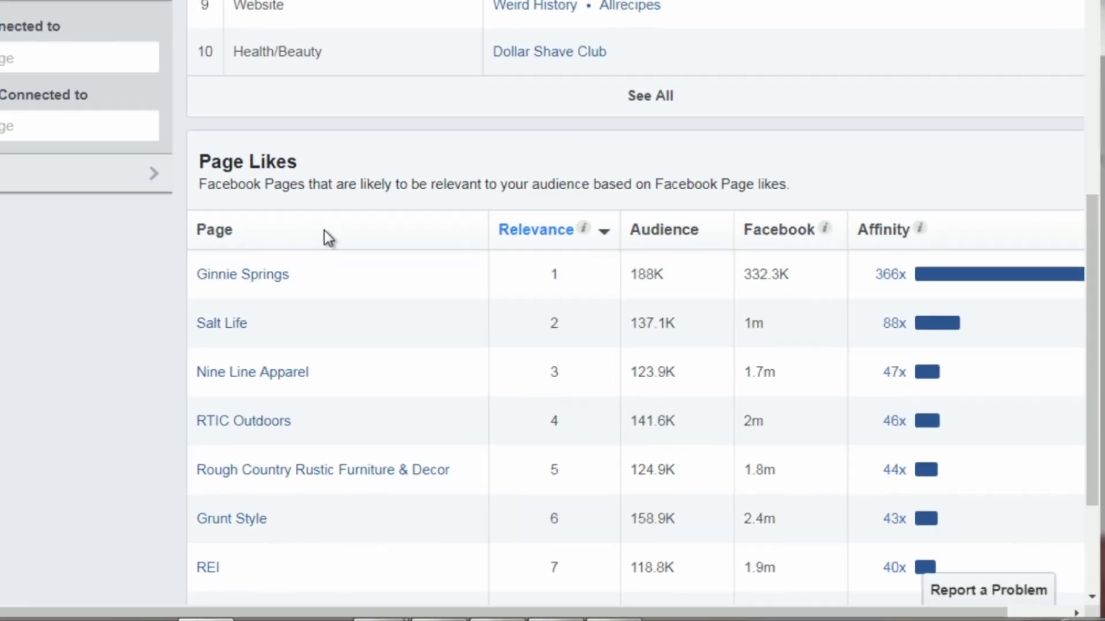
scroll(430, 395, "up", 3)
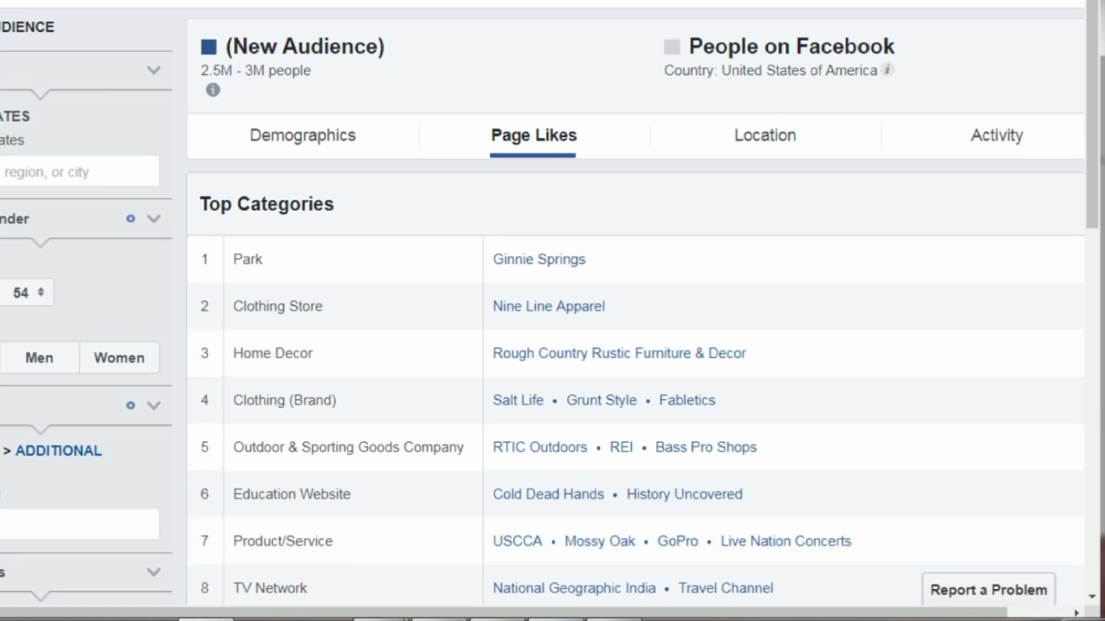
Add the line "Specific Location: Flordia, Hawaii" below the page likes in the Notepad notes
left_click(568, 620)
key("Return")
key("Return")
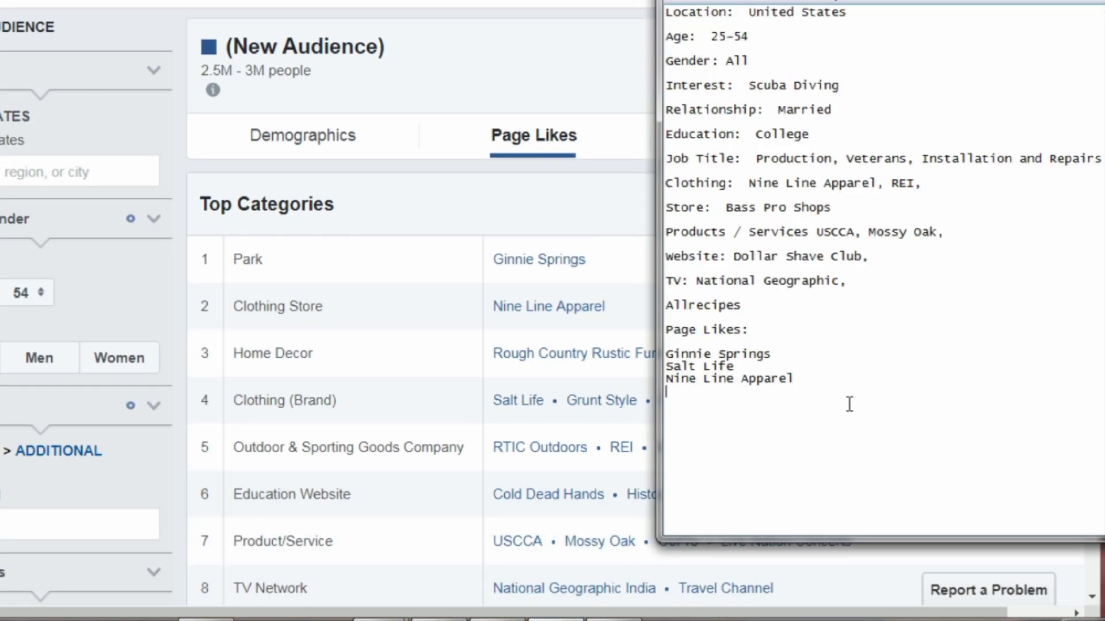
type("Specific Location:")
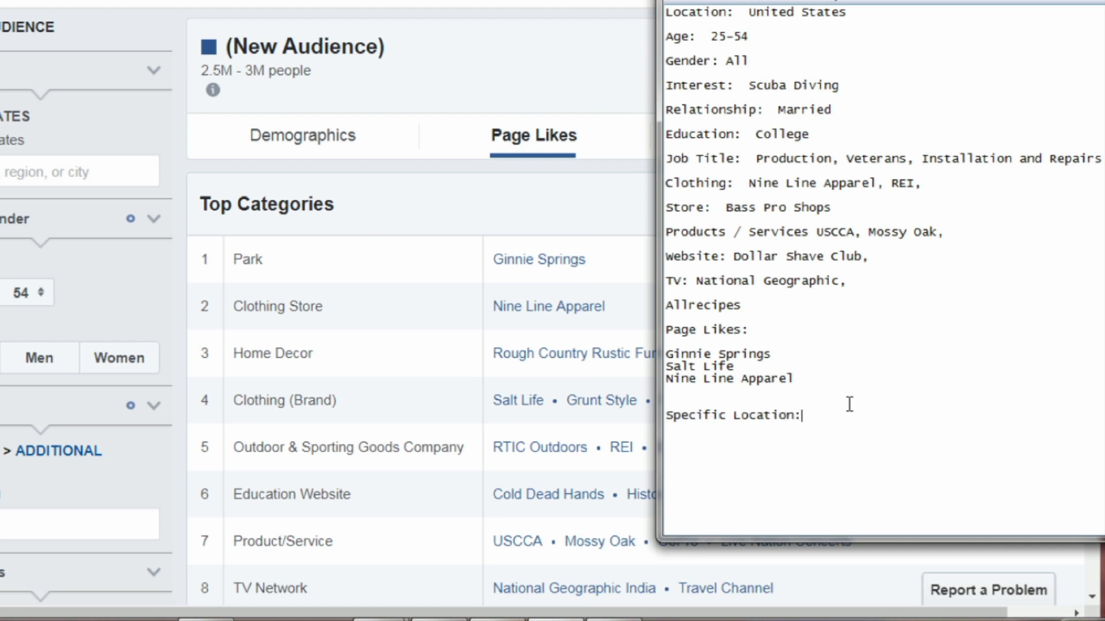
type("  Flordia, Hawaii")
key("Return")
Check the audience's Activity data in Audience Insights and add "Devices: Mobile devices, IOS, android, etc" to the Notepad notes
left_click(525, 80)
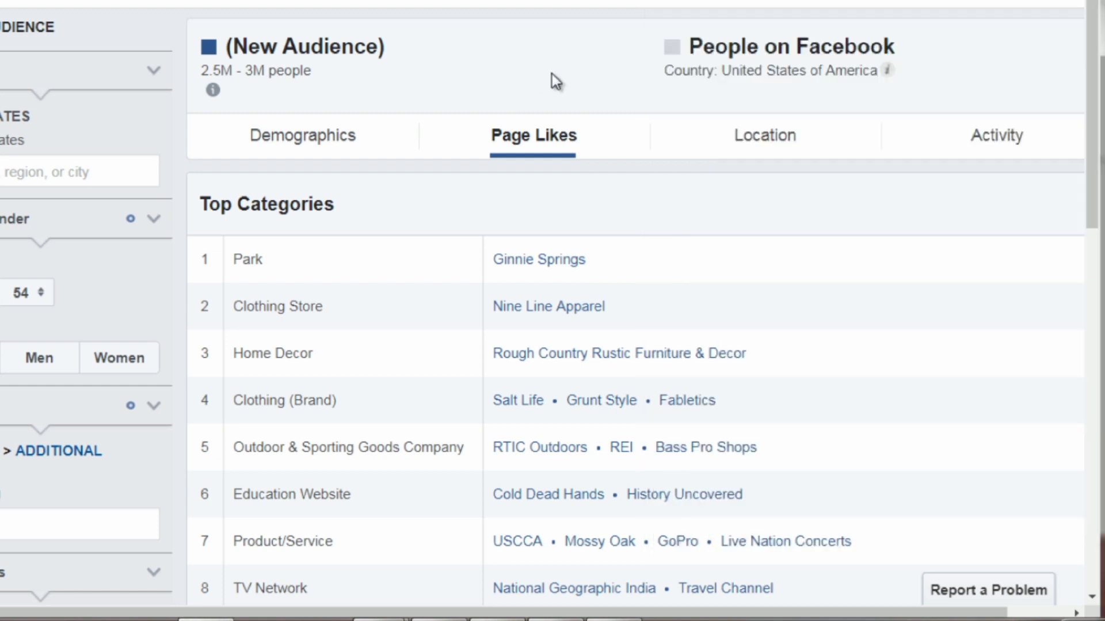
left_click(944, 157)
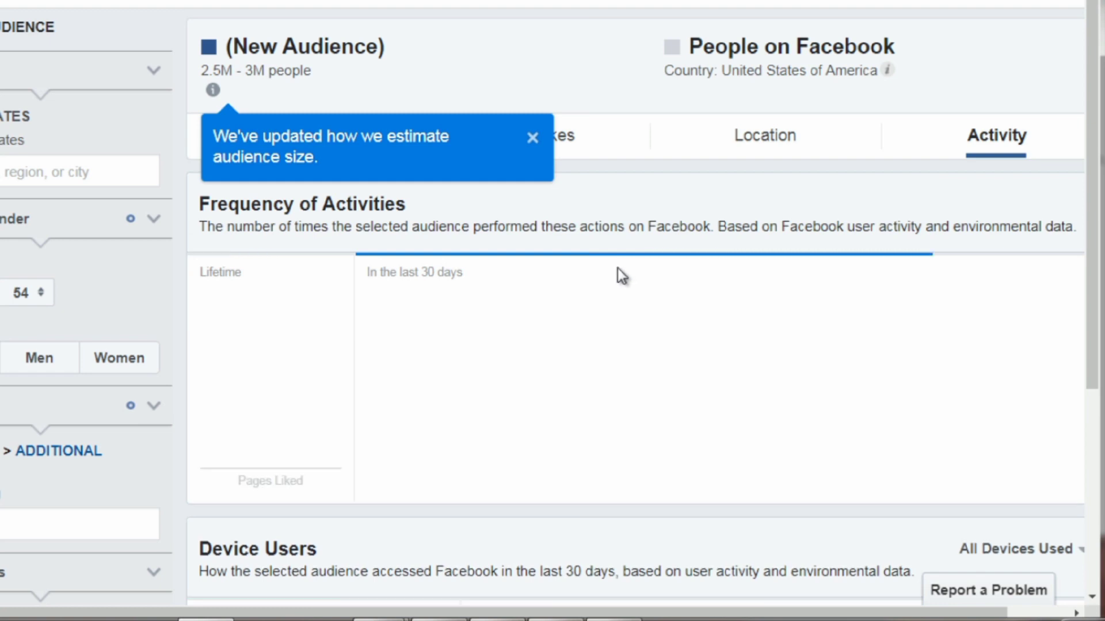
scroll(616, 270, "down", 5)
key("alt+Tab")
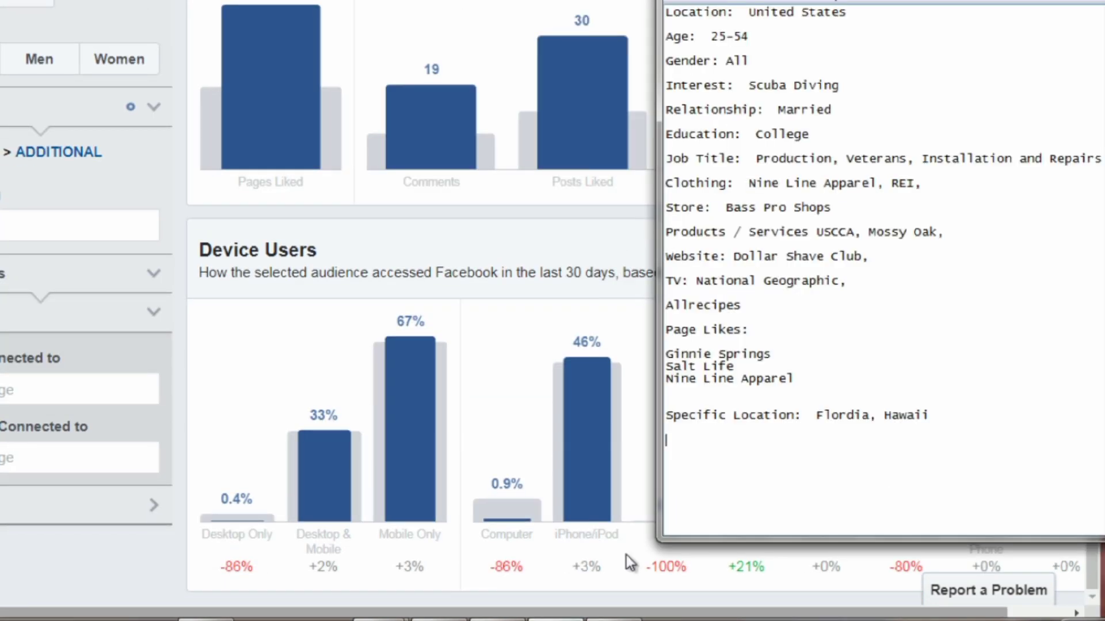
type("Devices: ")
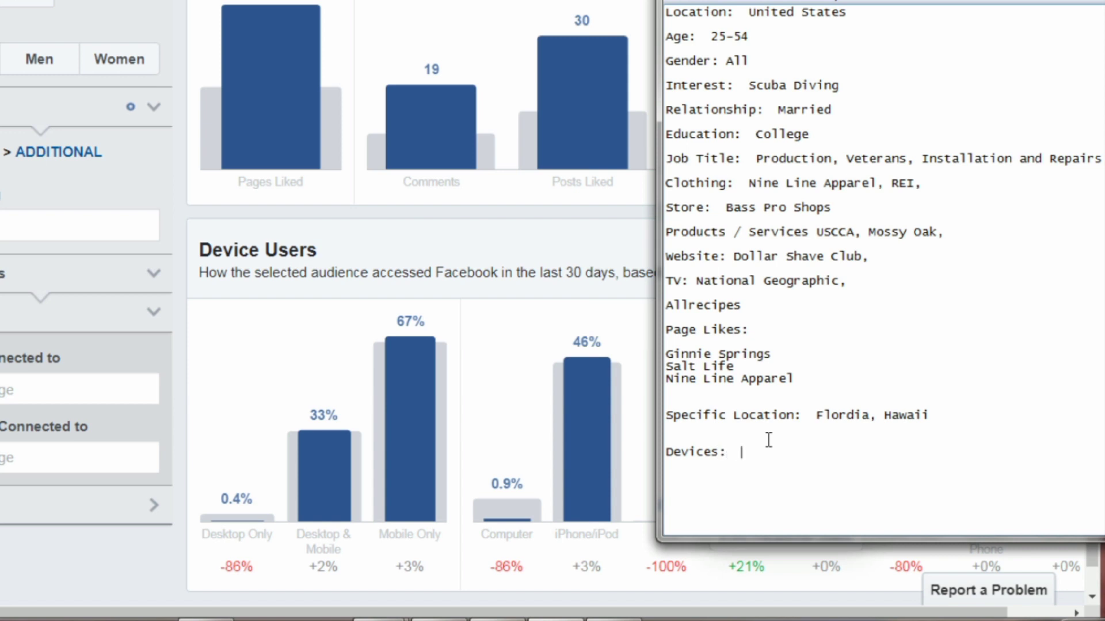
type(" Mobile devices, IOS, androi")
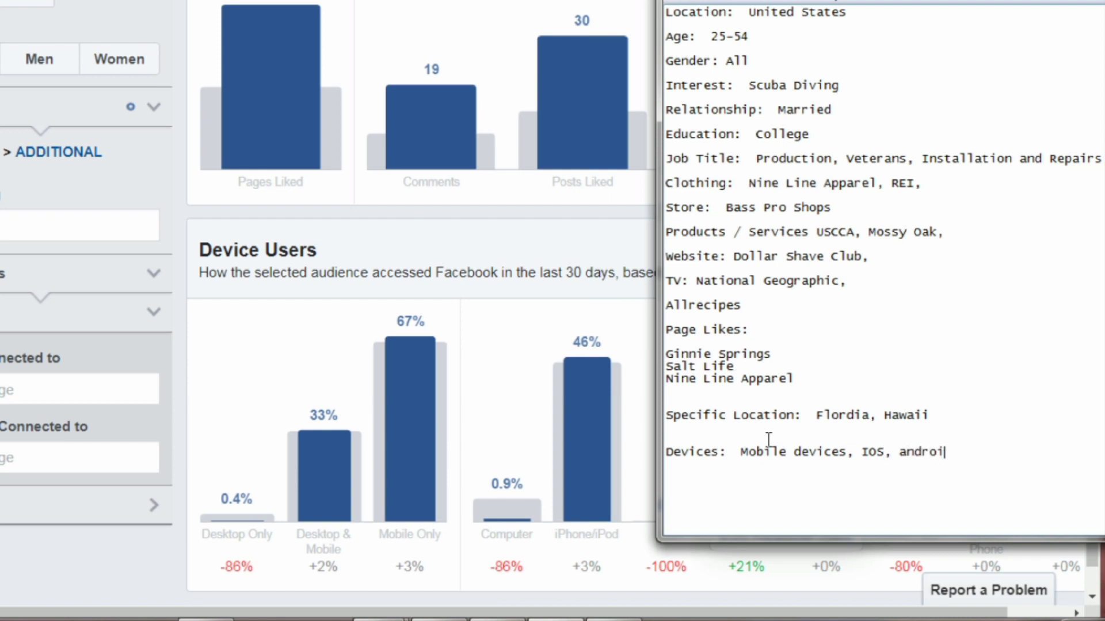
type("d, etc")
Remove the extra blank lines above the Specific Location and Devices entries and reposition the Notepad window so the full notes show
left_click(749, 438)
key("Delete")
key("Up")
key("Up")
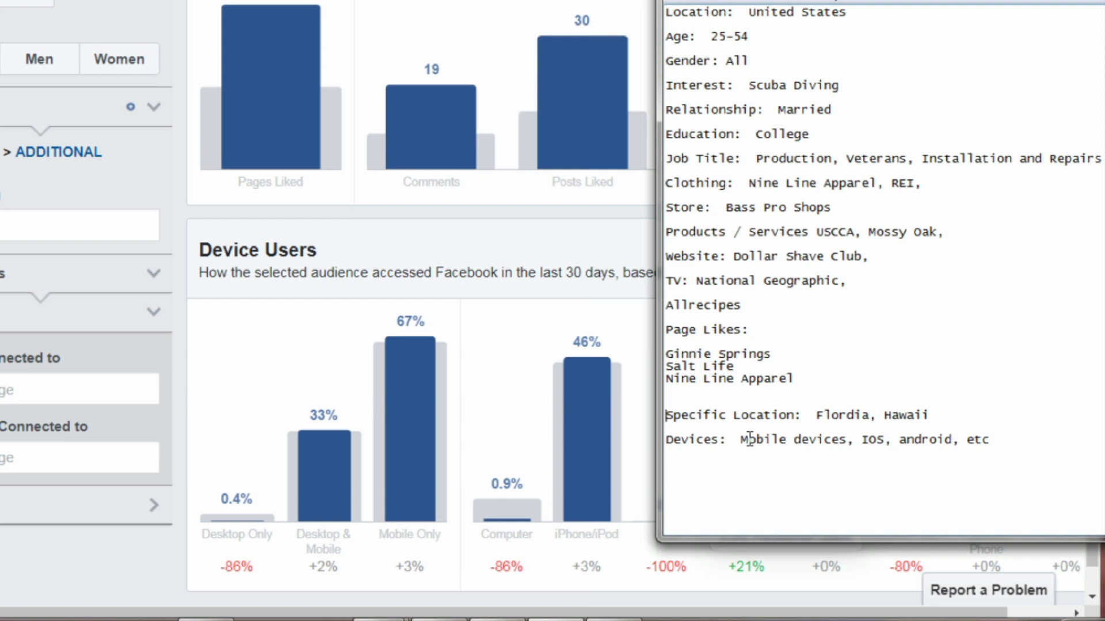
key("Return")
key("BackSpace")
key("BackSpace")
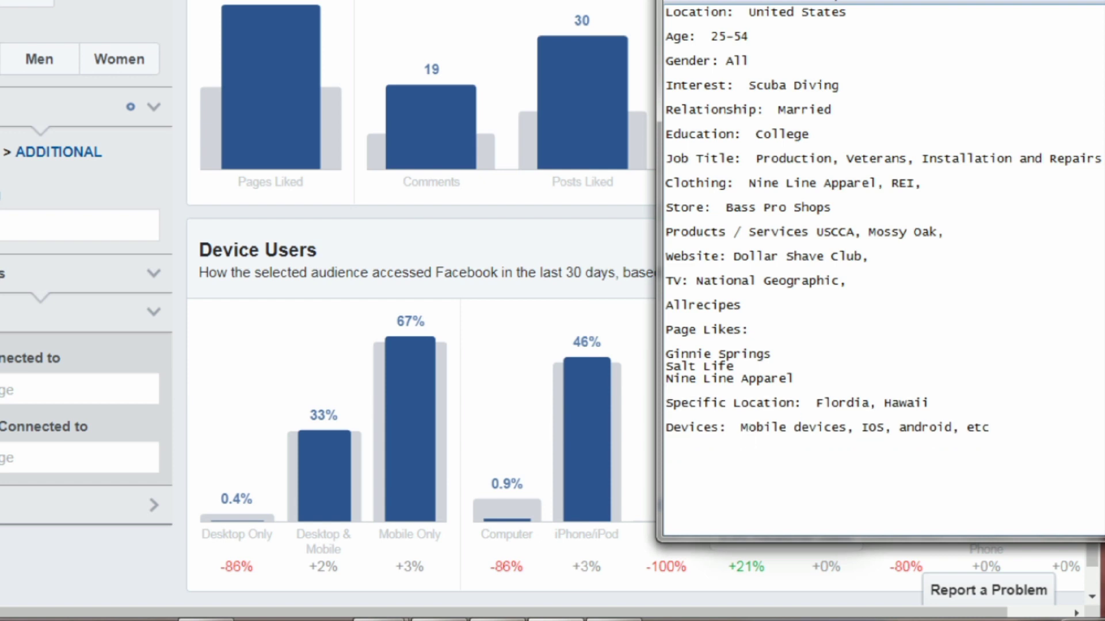
left_click_drag(920, 0, 451, 0)
left_click_drag(368, 0, 480, 7)
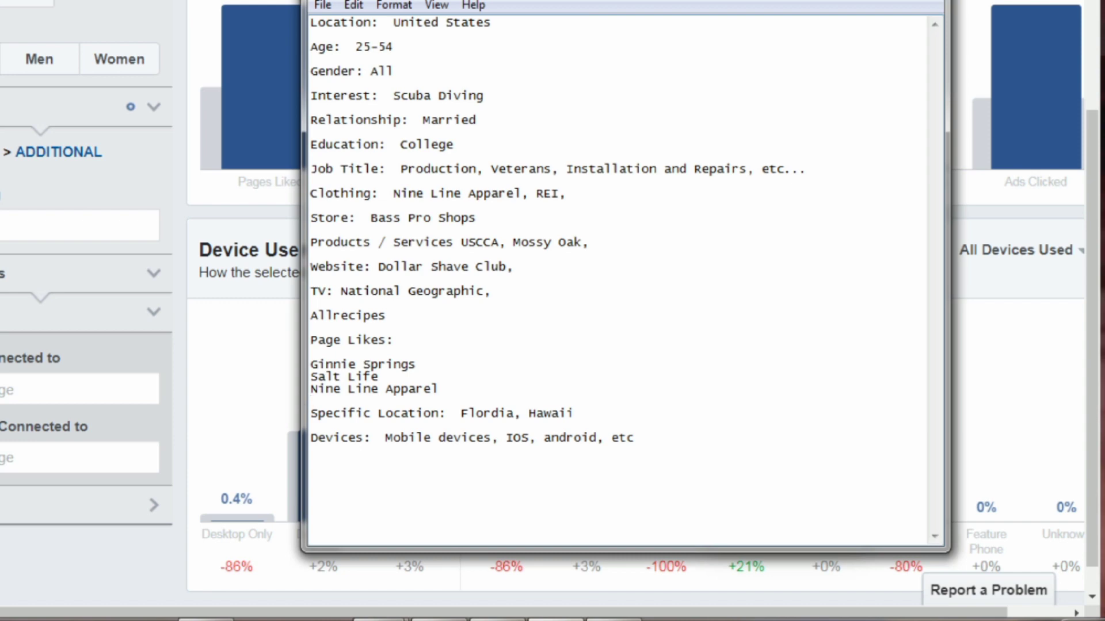
Switch to the browser and search Google for "food magazine" in a new tab
left_click(556, 620)
key("ctrl+t")
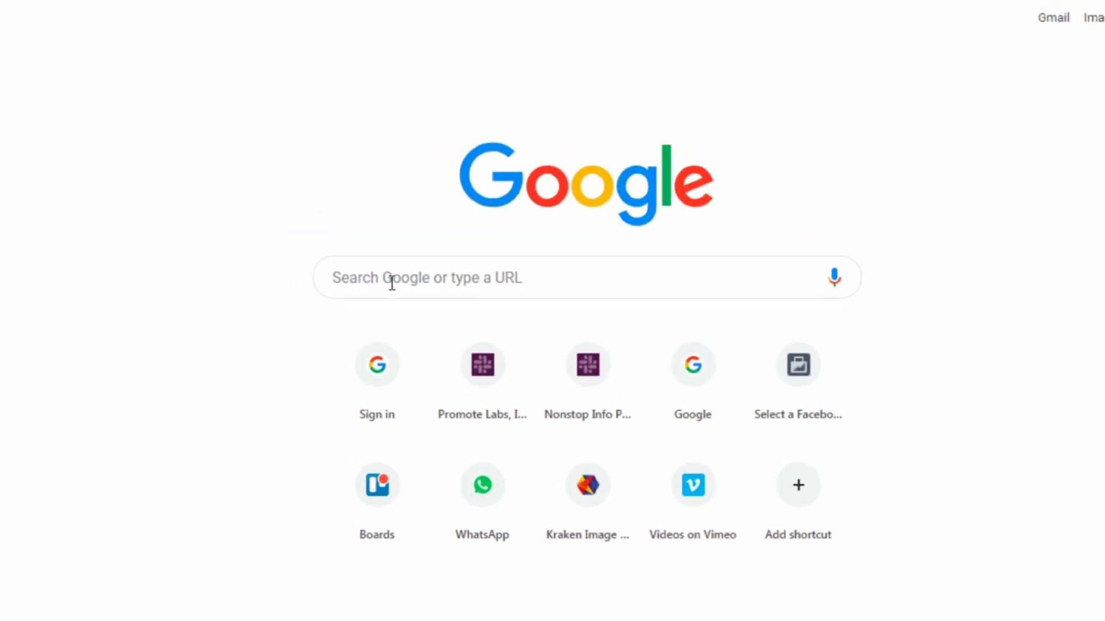
left_click(293, 226)
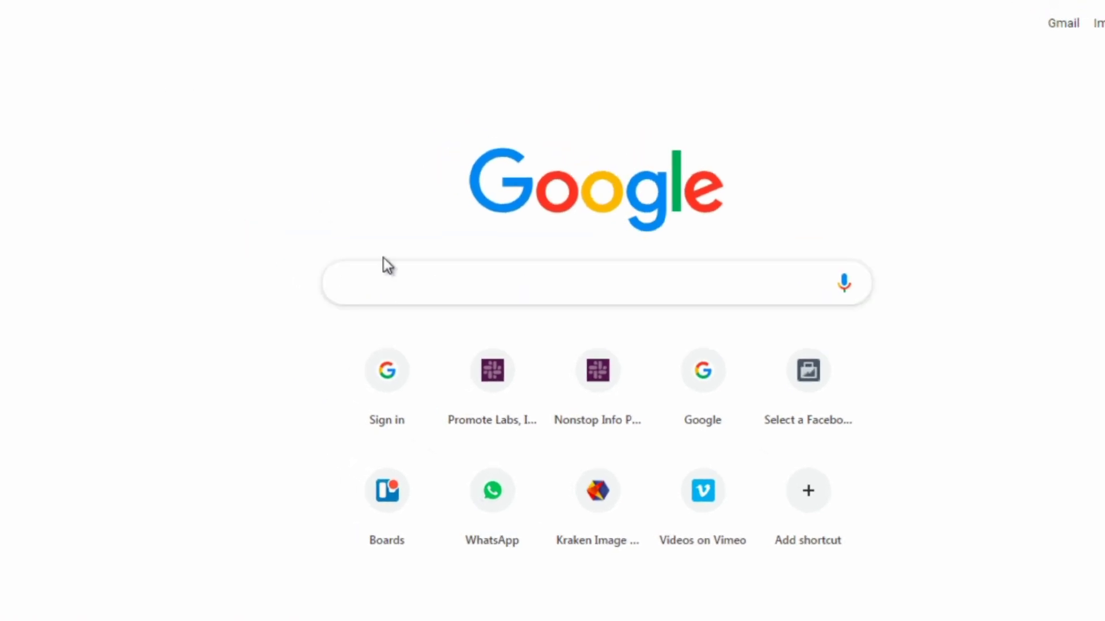
type("food maga")
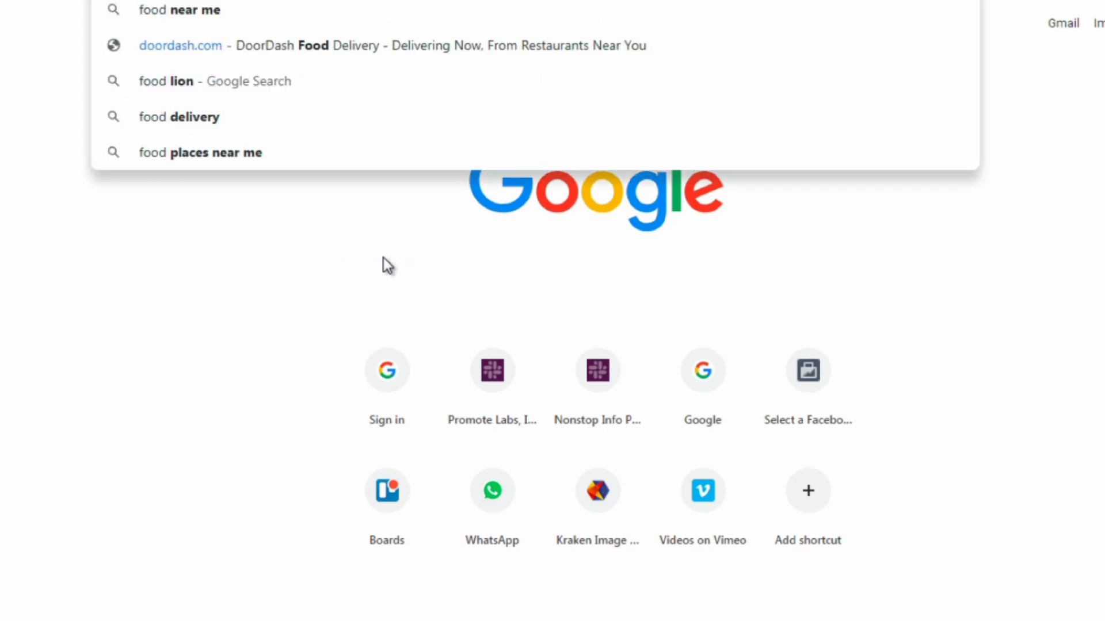
type("zine")
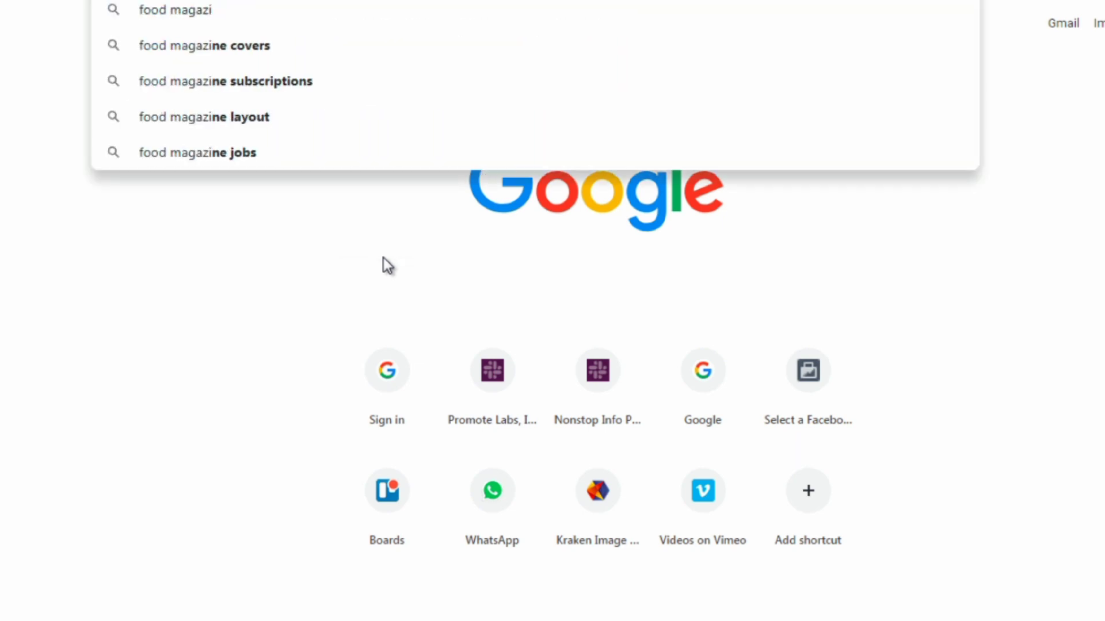
key("Return")
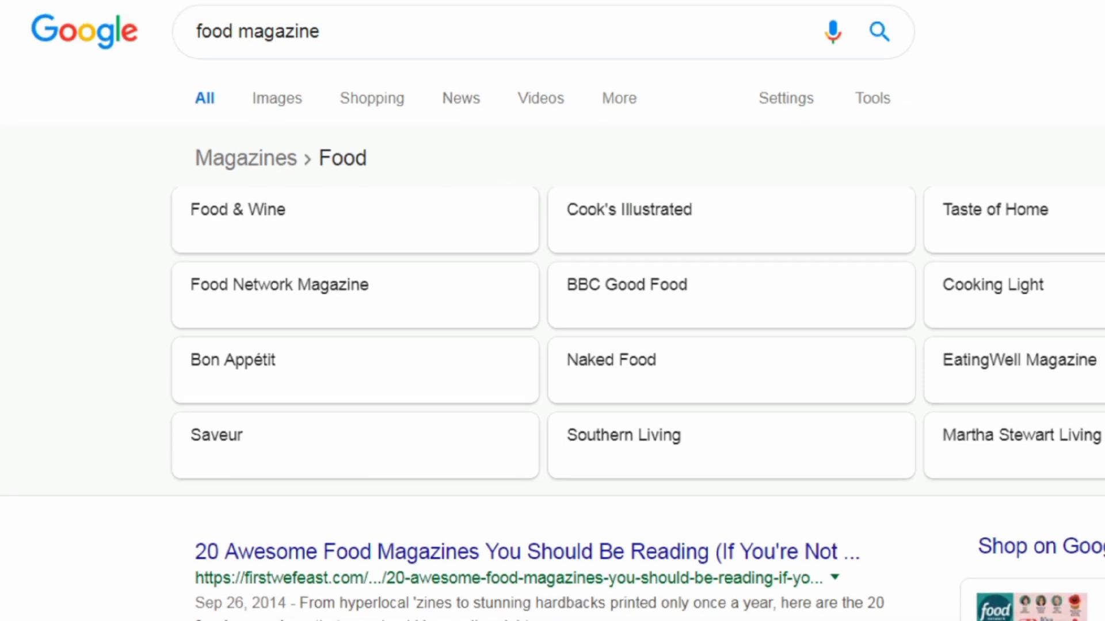
Refine the Google search to "food magazine advertise"
left_click(362, 31)
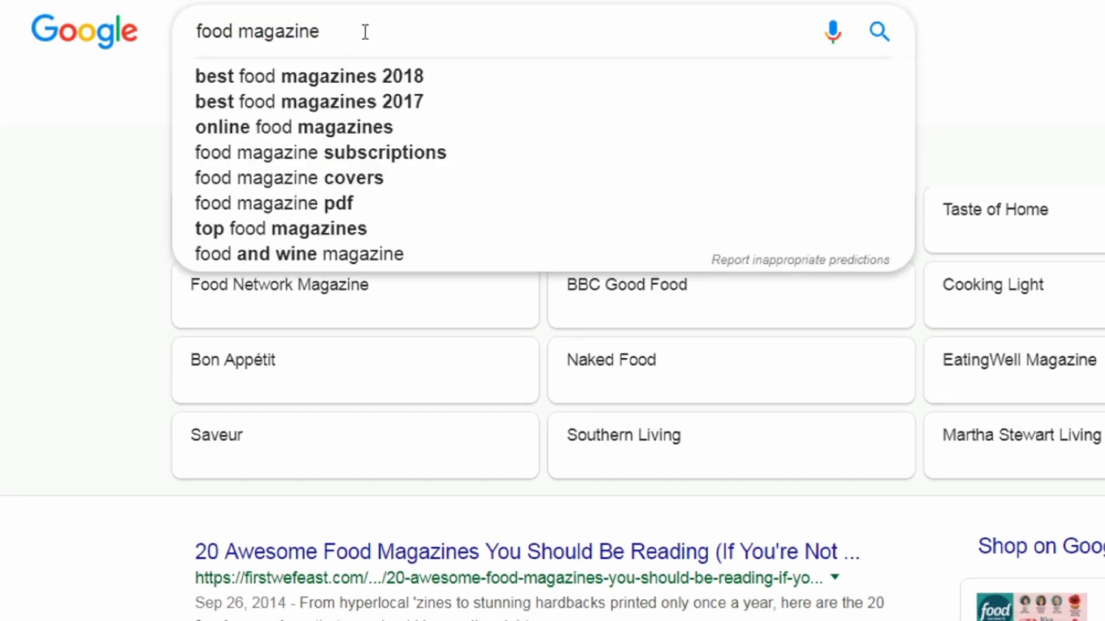
type("advert")
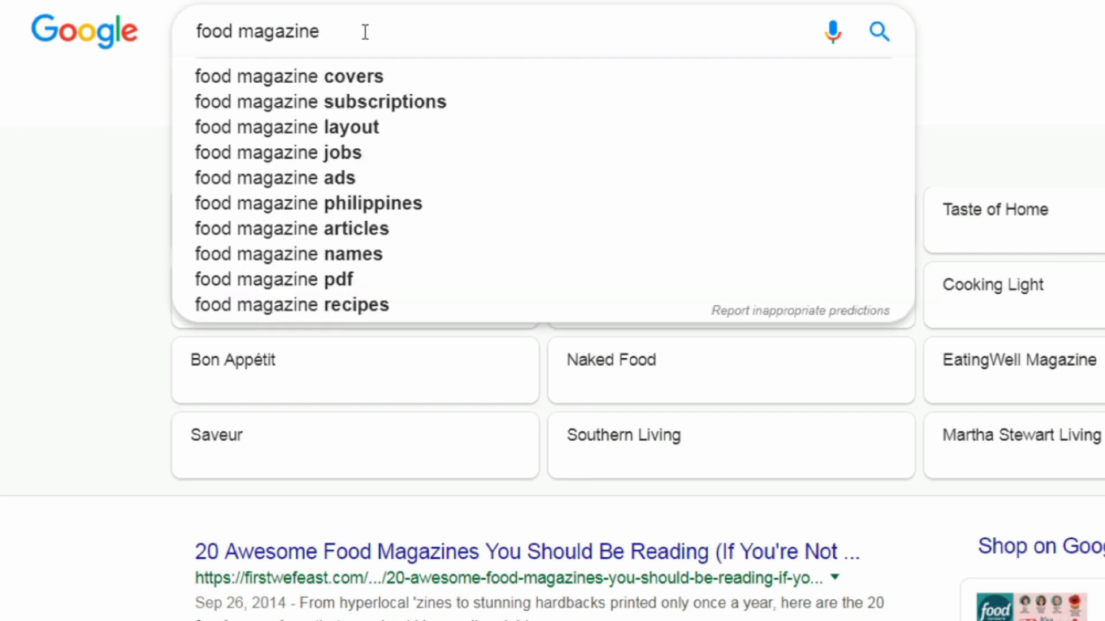
type("ise")
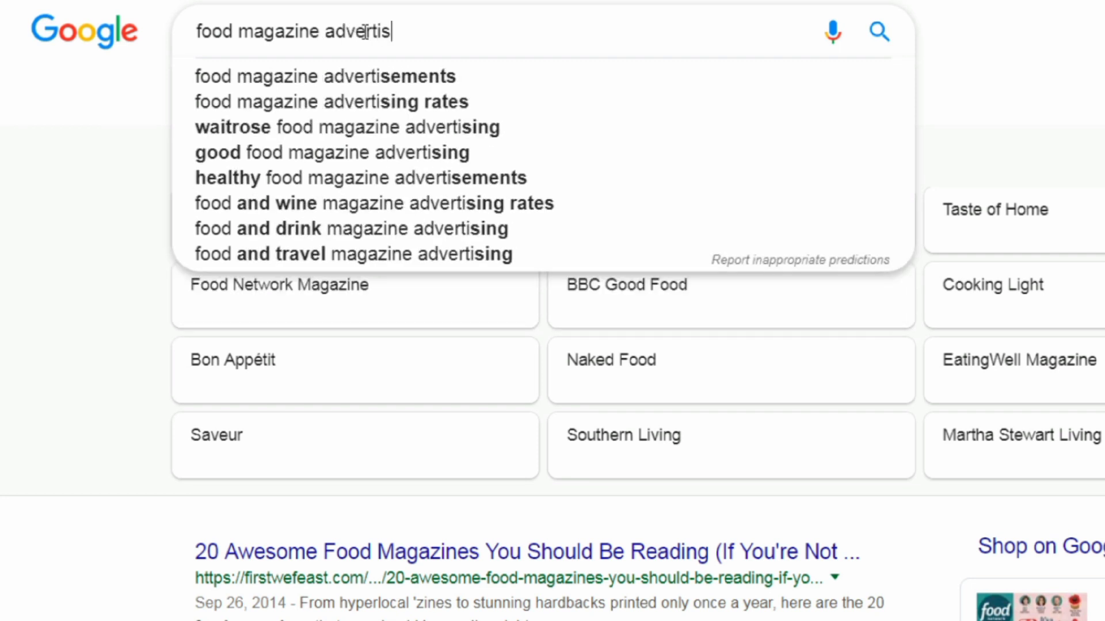
key("Return")
Open the Food Network Magazine Media Kit and Food & Wine Magazine Media Kit results in separate new tabs
right_click(309, 197)
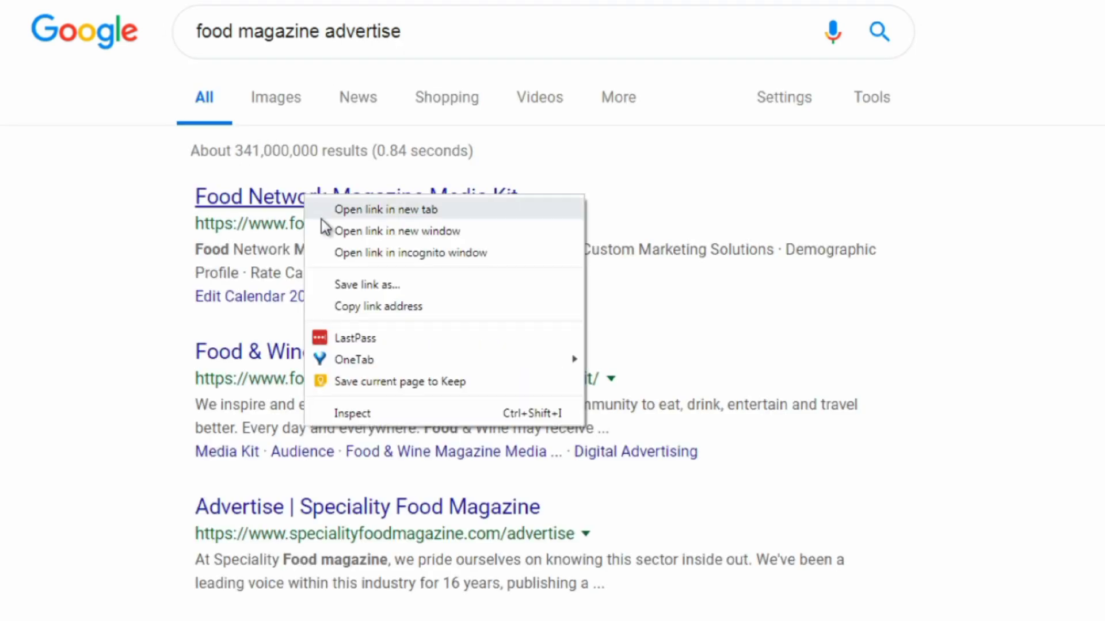
left_click(331, 210)
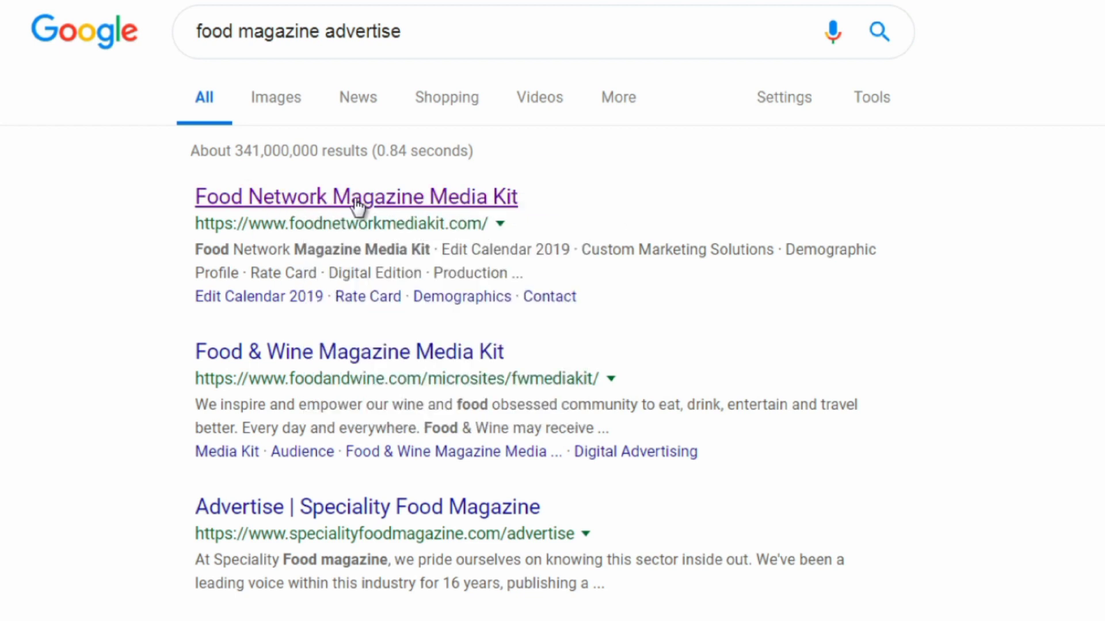
scroll(359, 207, "down", 2)
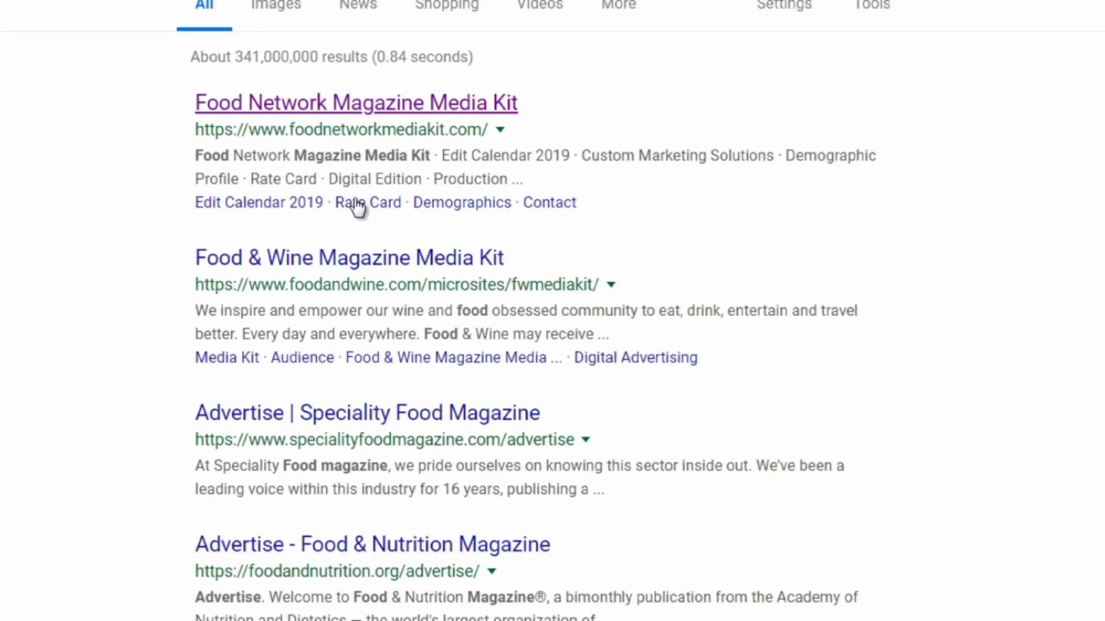
right_click(354, 263)
left_click(372, 275)
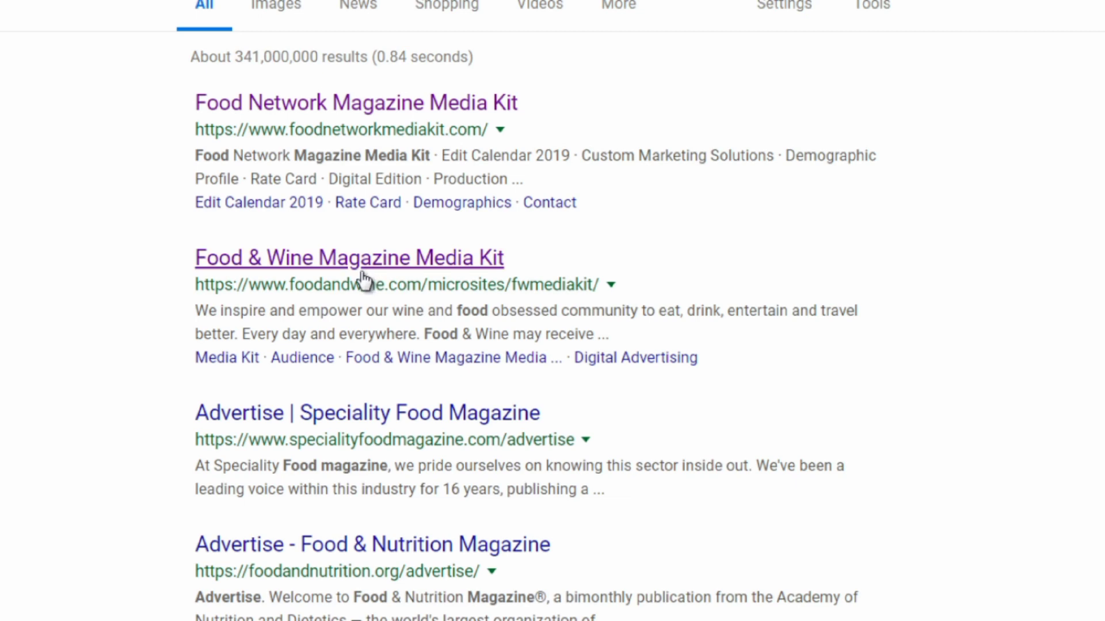
Examine the Food Network Magazine Media Kit, including its readership figures and the 2019 edit calendar
scroll(363, 281, "down", 2)
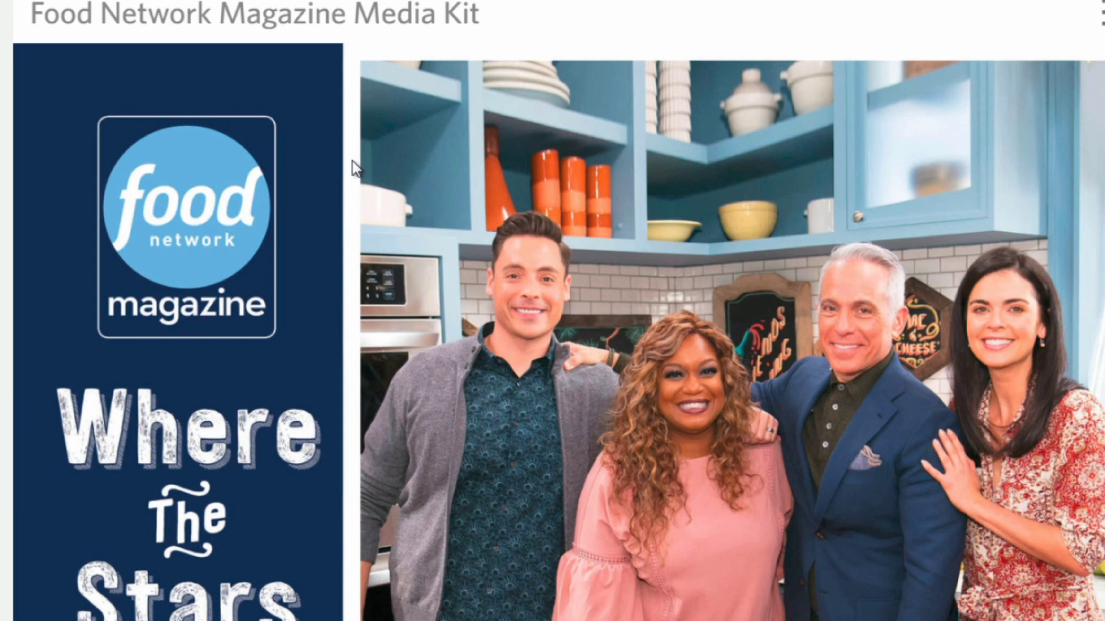
scroll(352, 161, "down", 10)
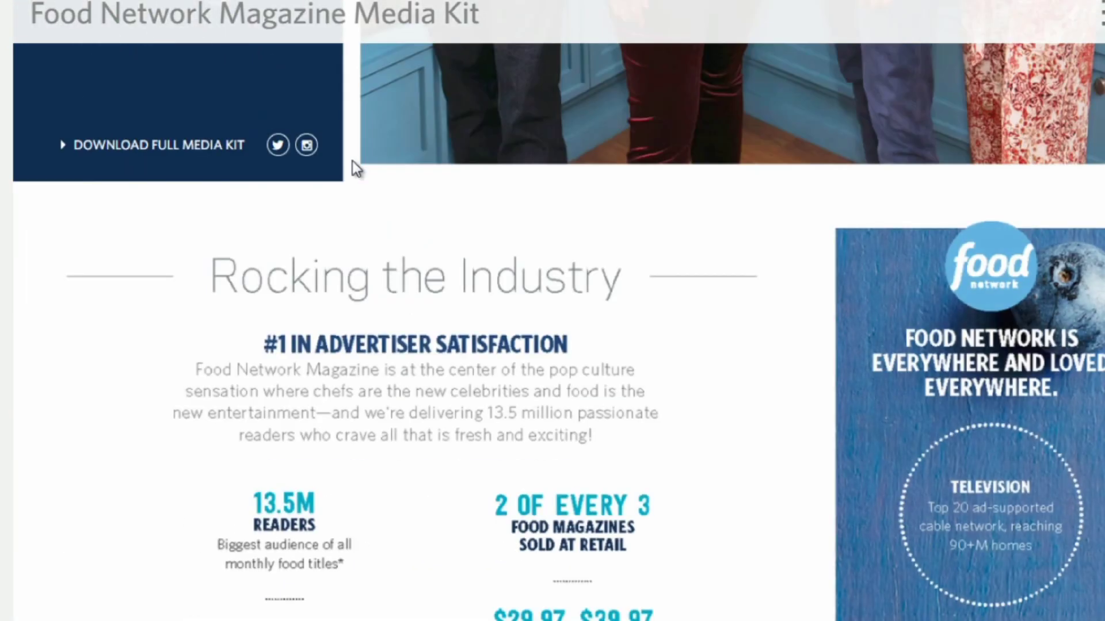
scroll(269, 215, "down", 2)
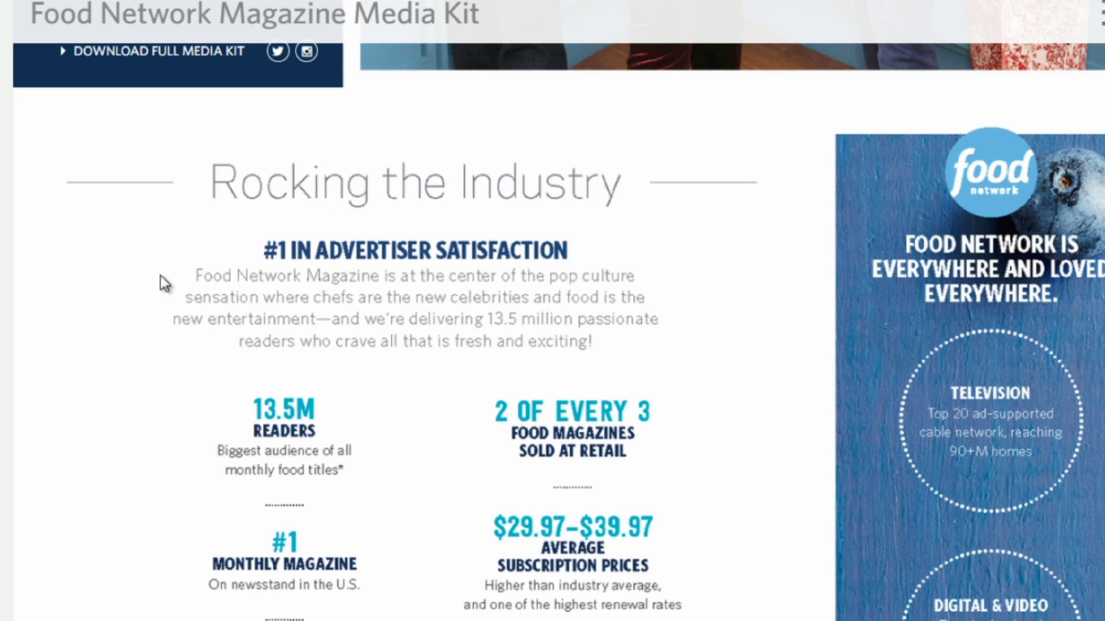
scroll(160, 275, "down", 2)
scroll(162, 275, "down", 2)
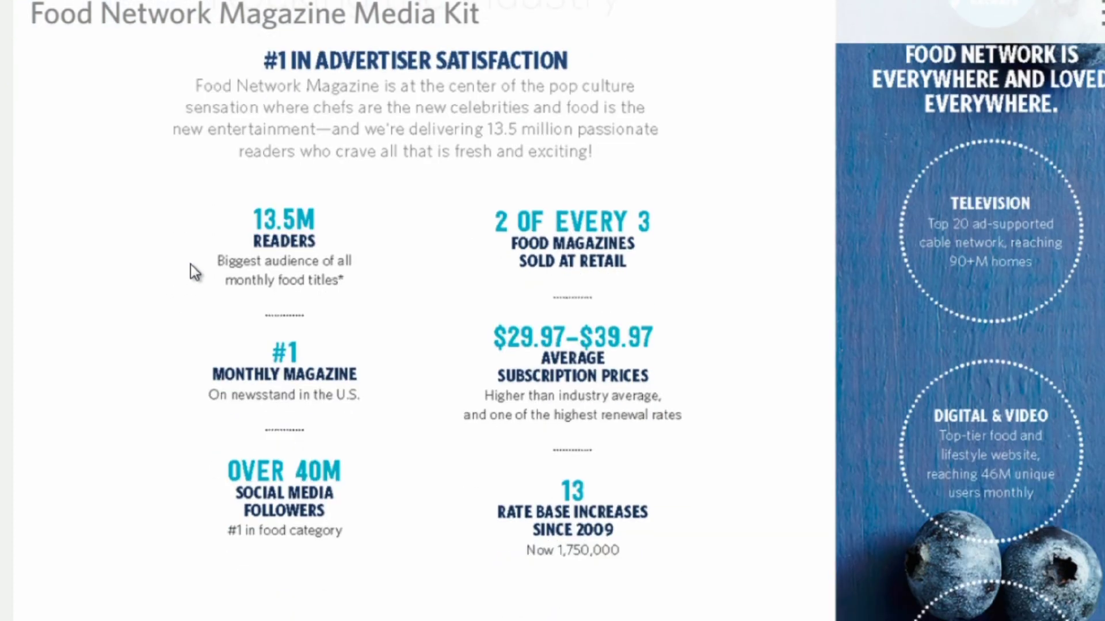
scroll(481, 129, "down", 3)
scroll(380, 322, "down", 5)
scroll(380, 325, "down", 3)
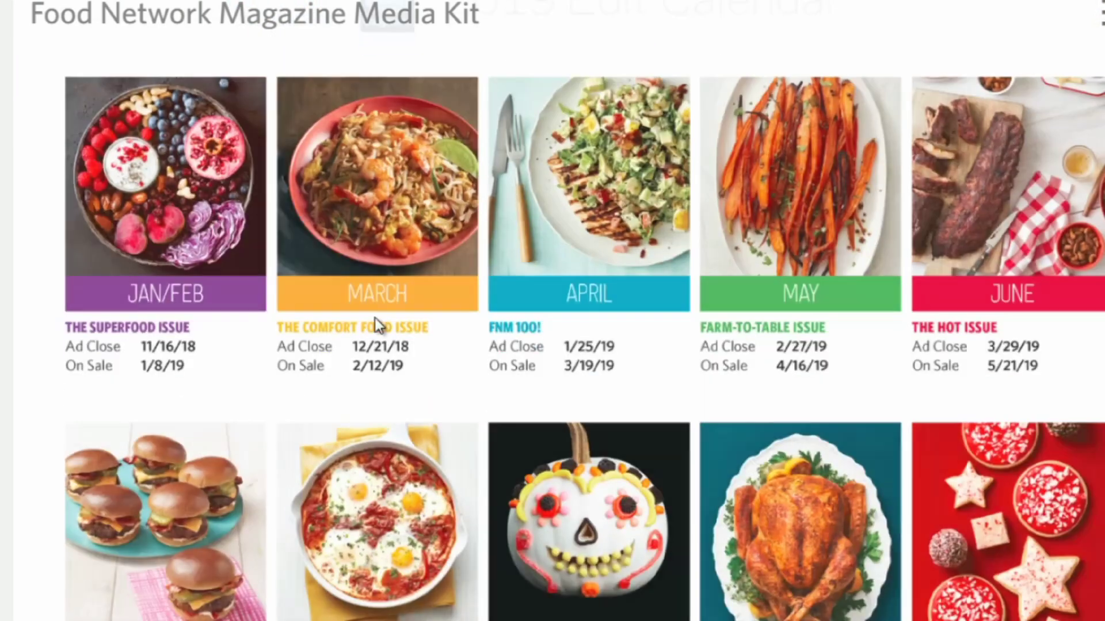
scroll(379, 324, "down", 6)
scroll(227, 315, "down", 15)
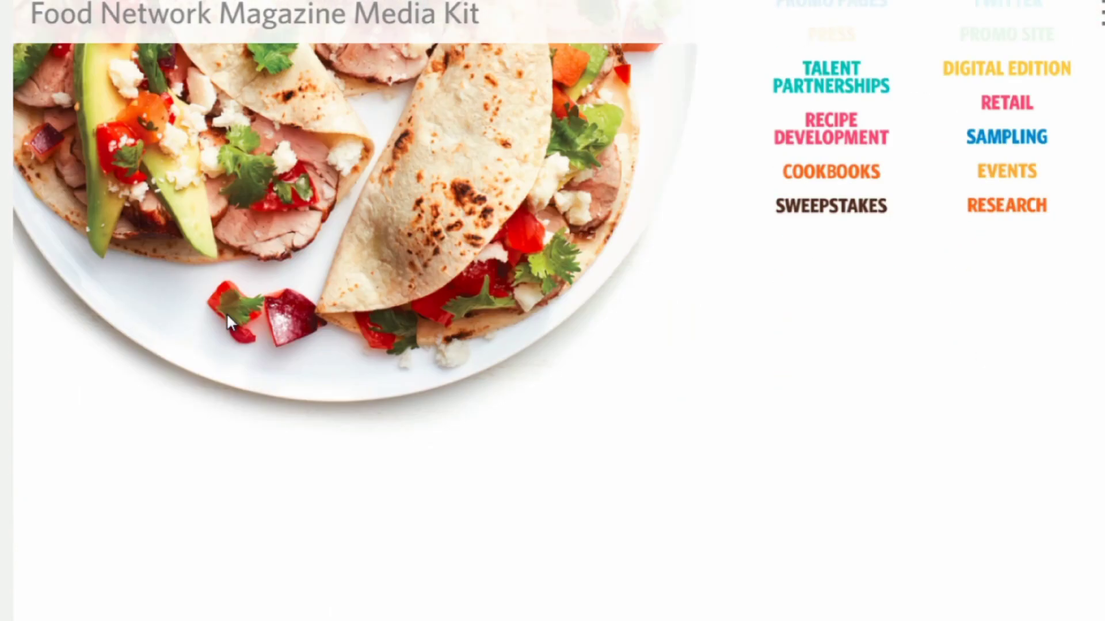
Read the Demographic Profile table in the Food Network Magazine Media Kit
scroll(255, 298, "up", 3)
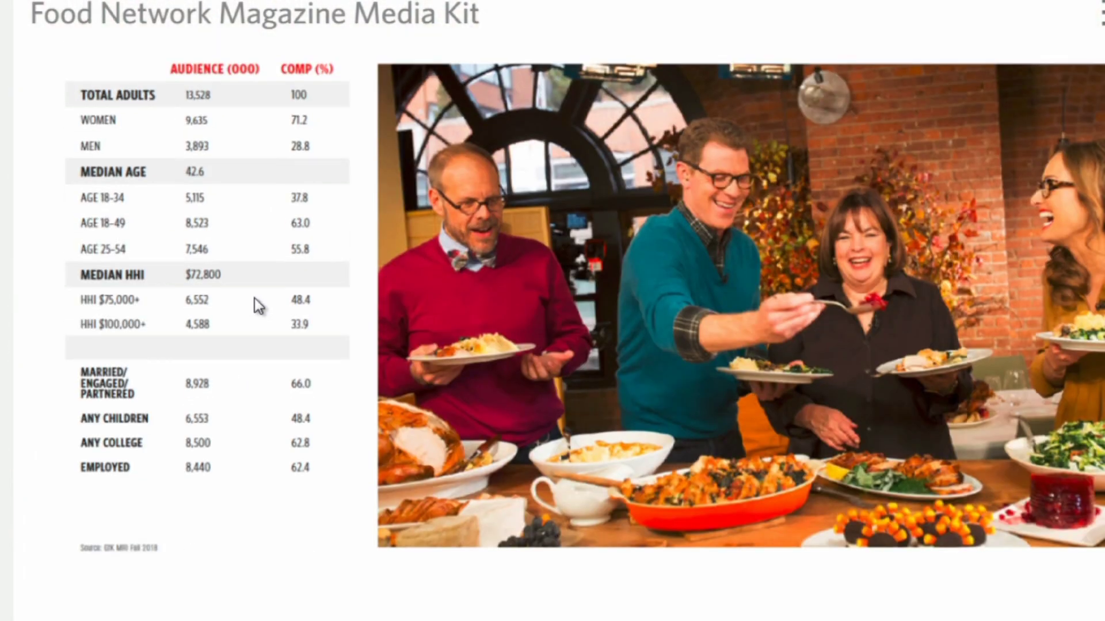
scroll(254, 298, "up", 3)
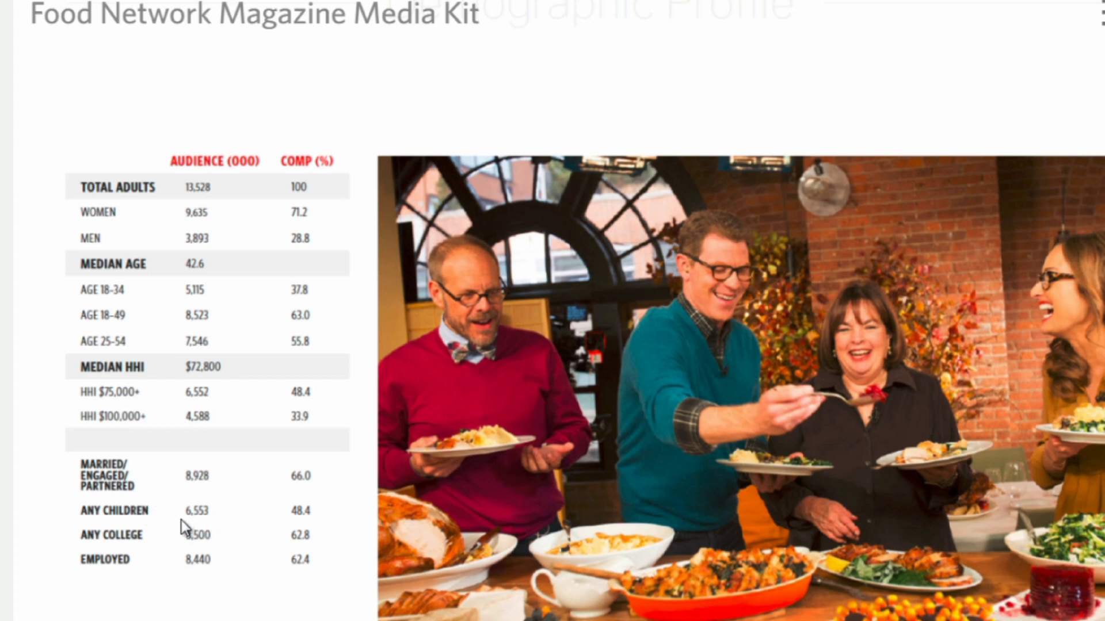
scroll(212, 471, "down", 2)
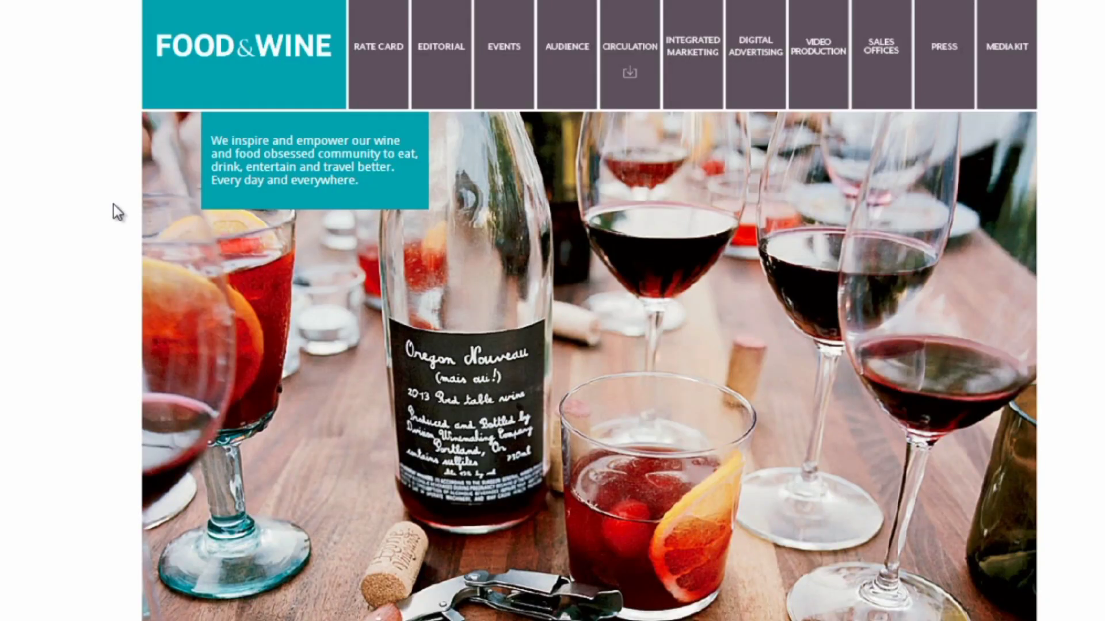
Look over the Food & Wine media kit site and open its Audience section
scroll(113, 205, "down", 3)
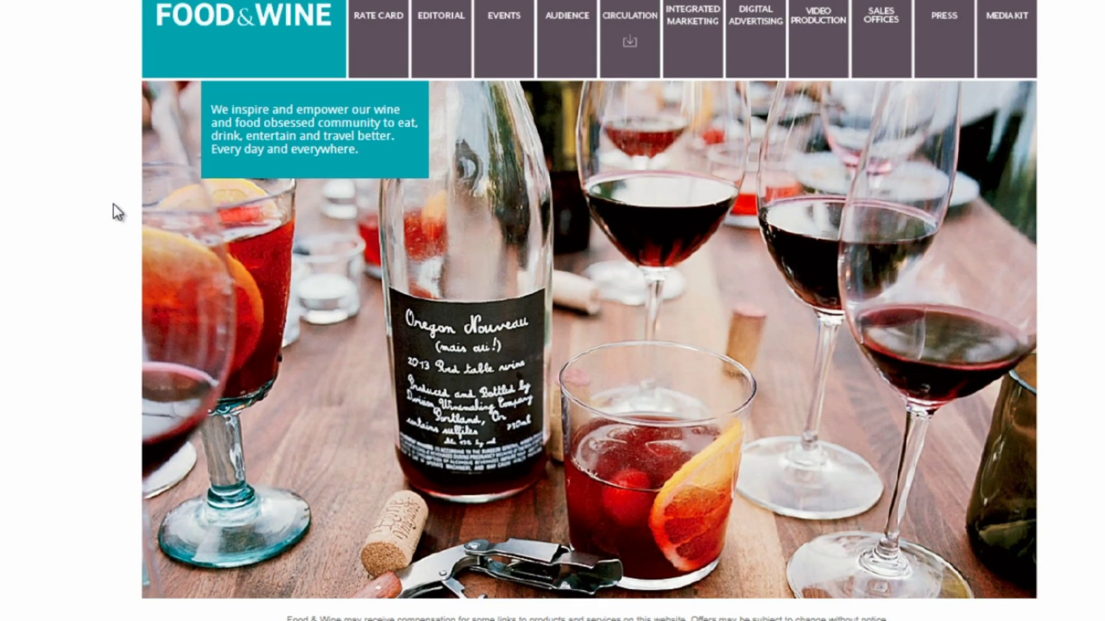
scroll(103, 211, "up", 3)
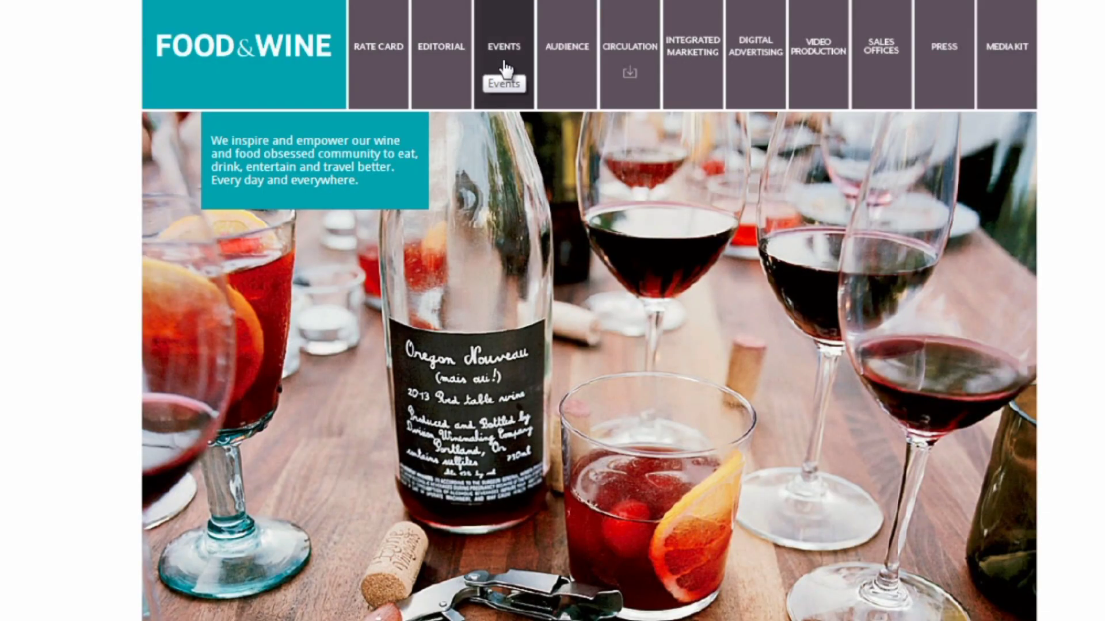
left_click(562, 59)
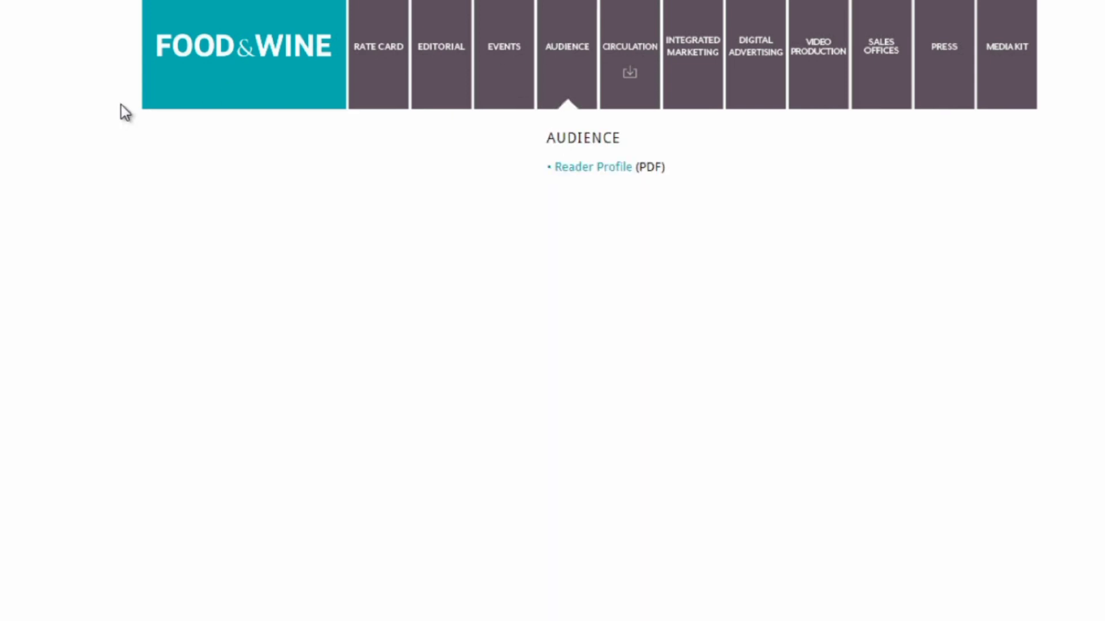
scroll(371, 212, "down", 2)
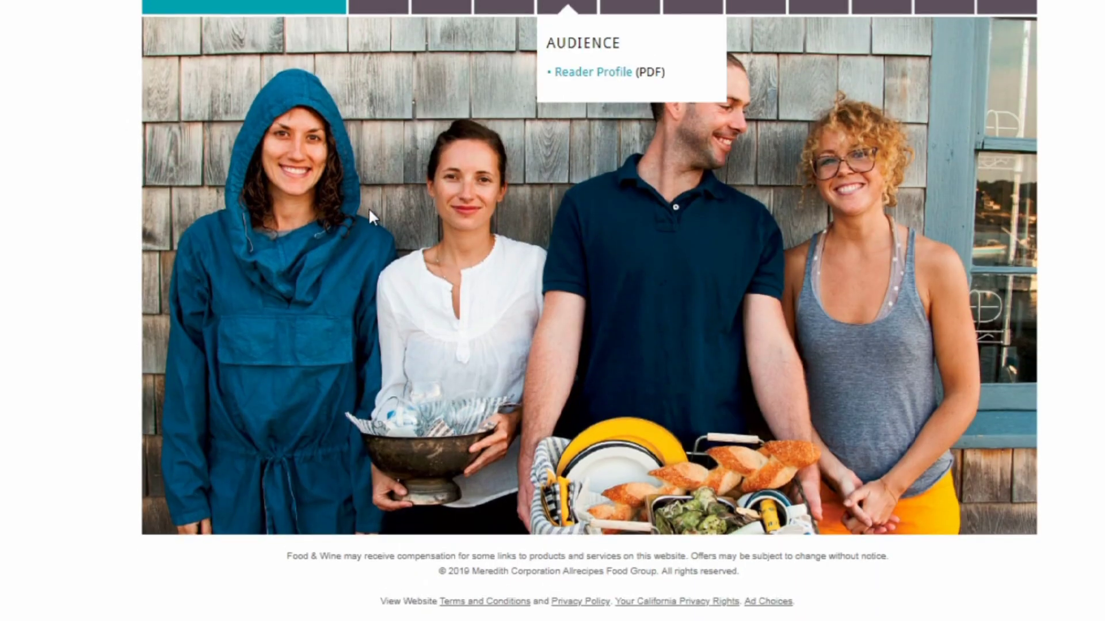
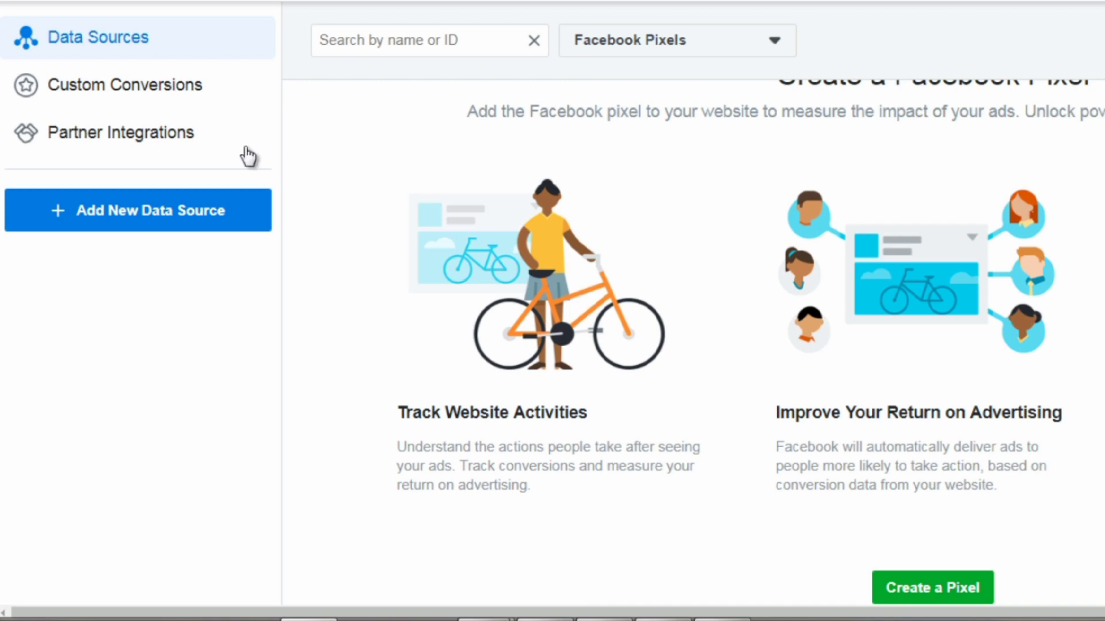
Add a new Facebook Pixel data source named "Scuba Diving Pixel", leaving the website URL empty, and create it
left_click(185, 219)
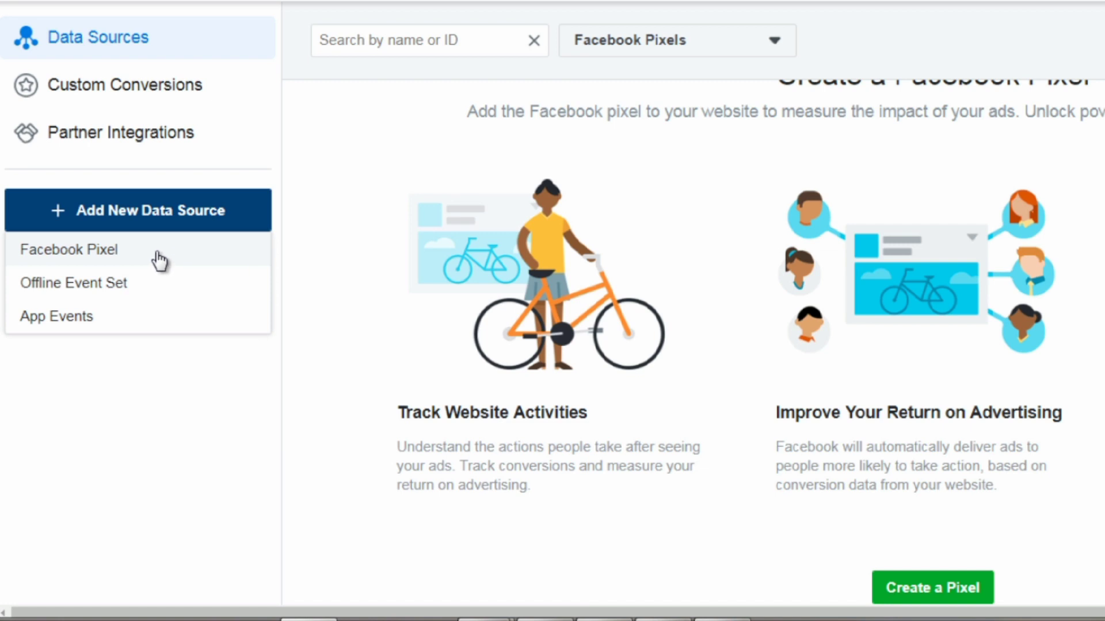
left_click(184, 218)
left_click(184, 219)
left_click(118, 253)
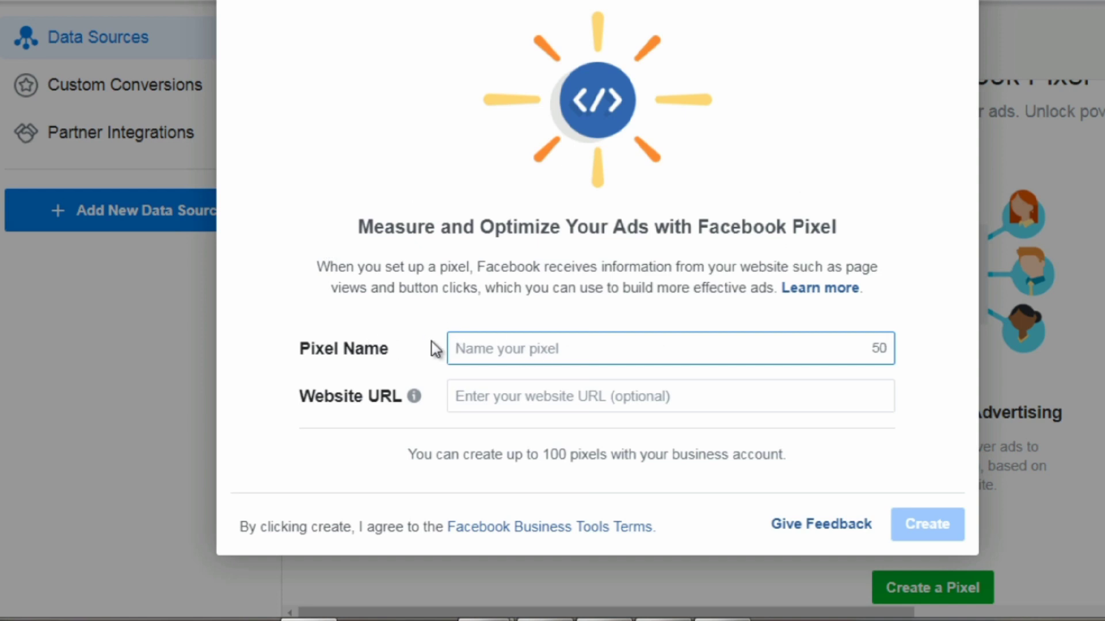
type("Scuba Di")
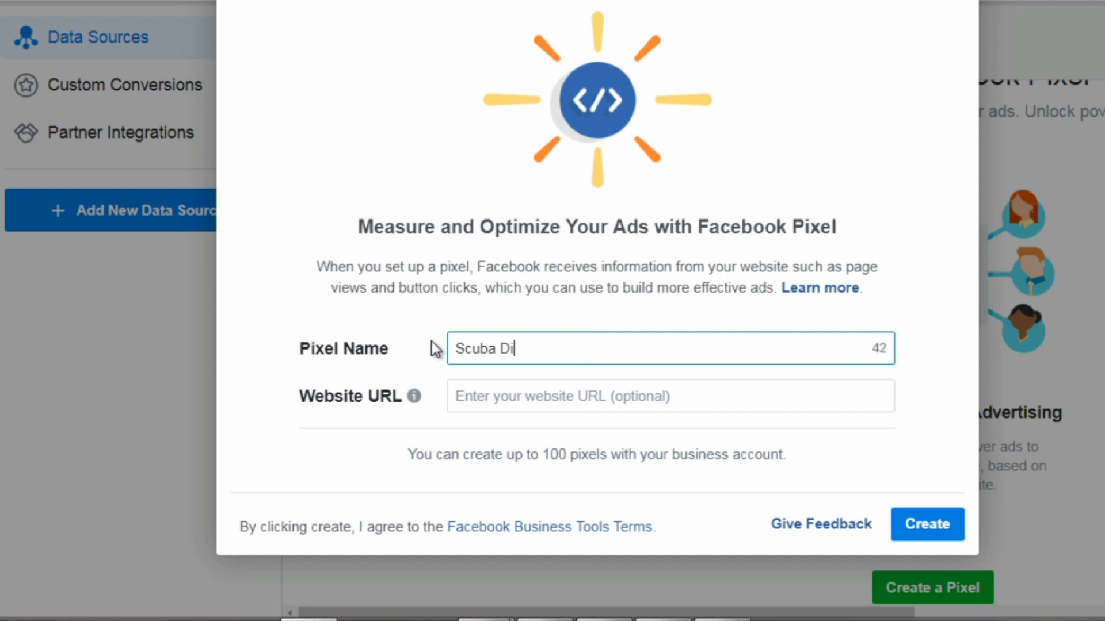
type("ving Pixel")
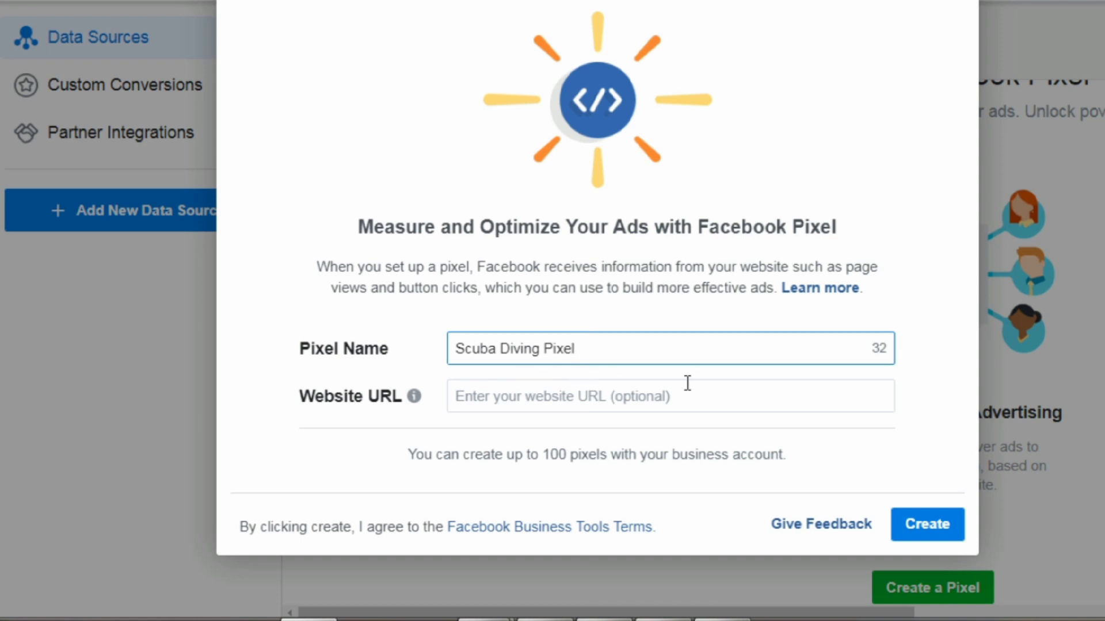
left_click(928, 525)
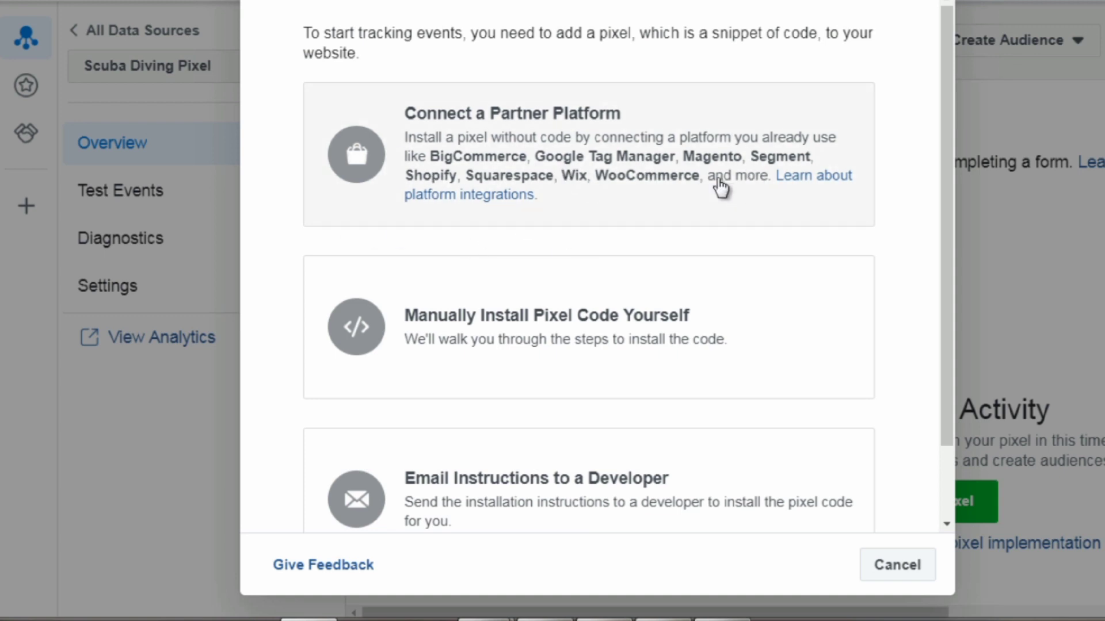
Choose to install the pixel code manually and copy the base pixel code from the installation instructions
scroll(430, 176, "down", 2)
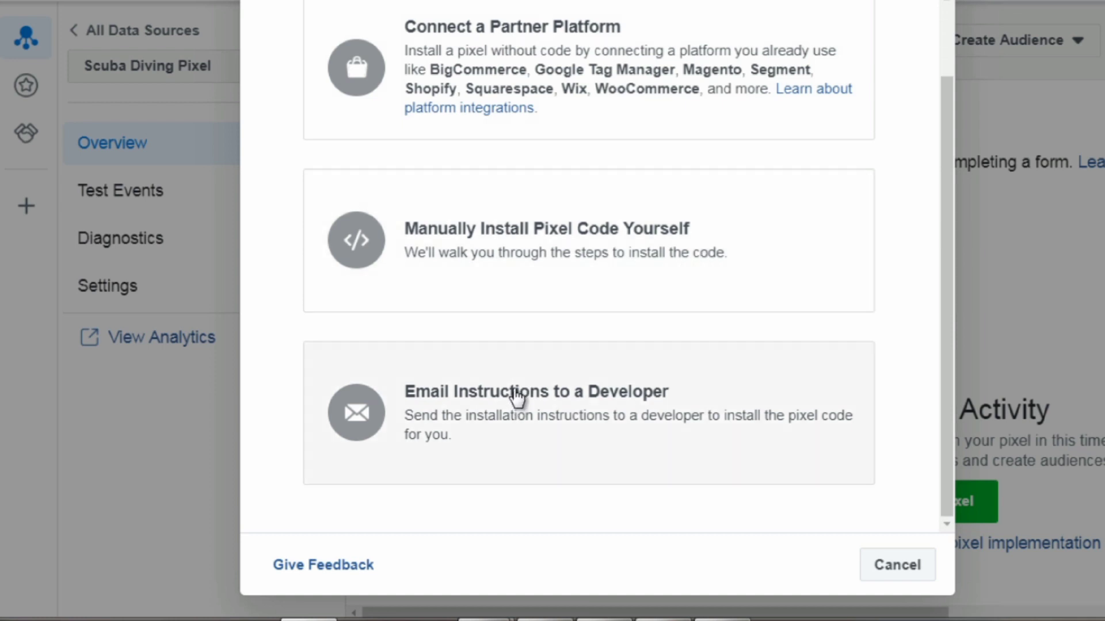
left_click(550, 244)
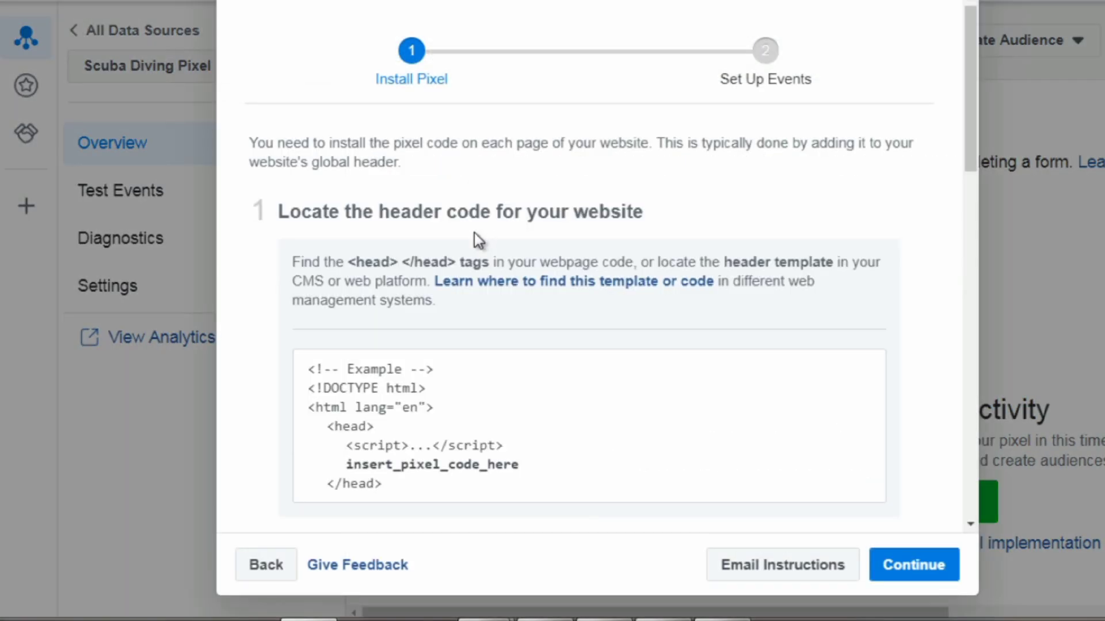
scroll(474, 233, "down", 2)
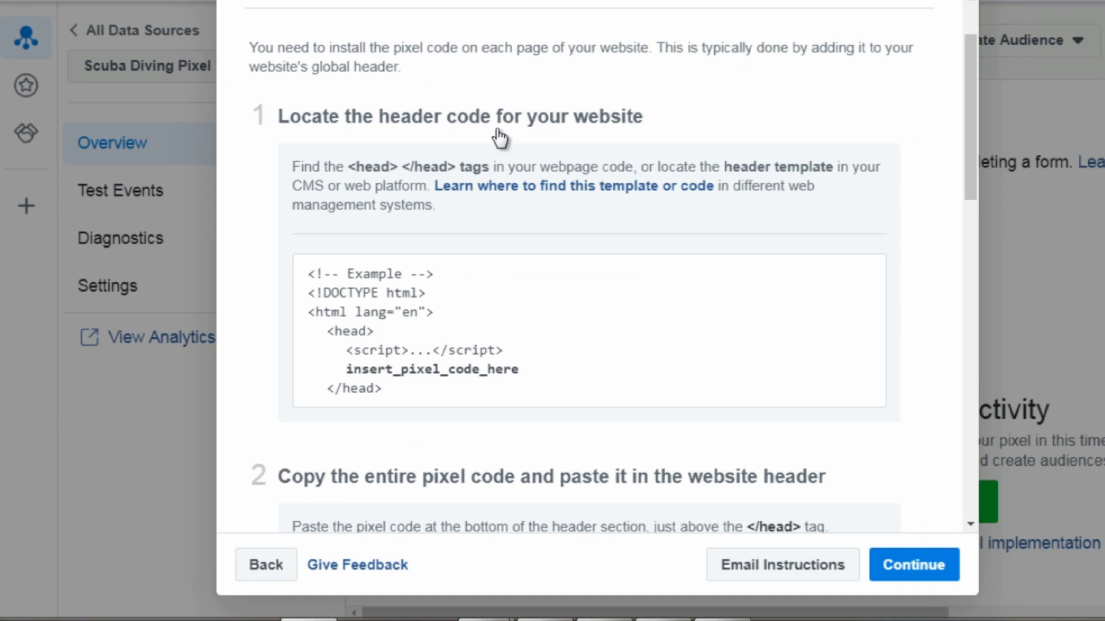
scroll(537, 209, "down", 2)
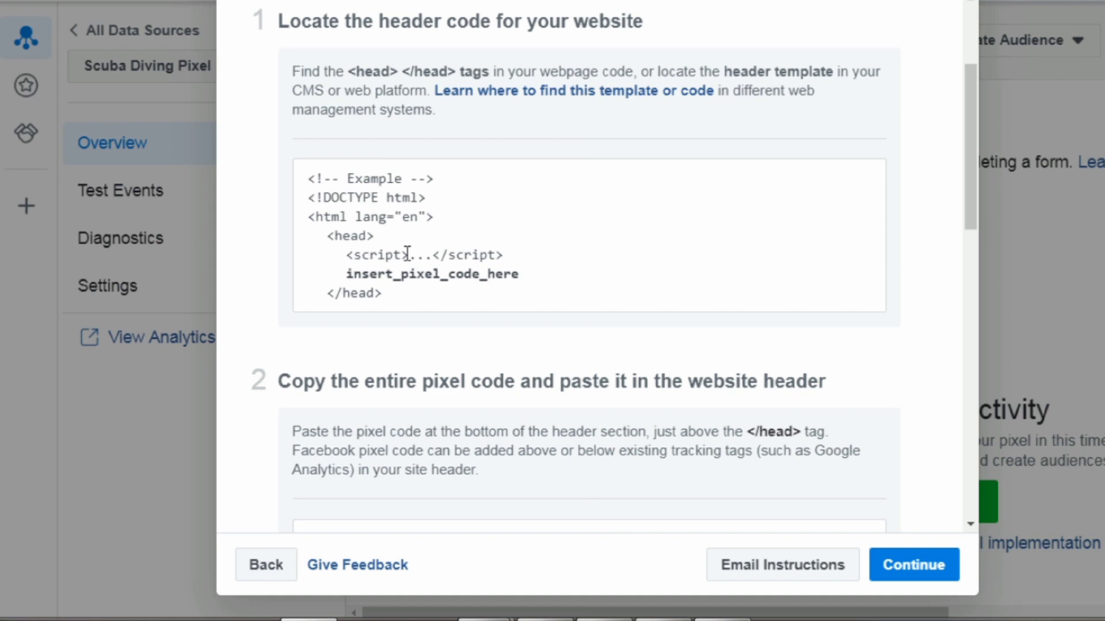
scroll(417, 267, "down", 5)
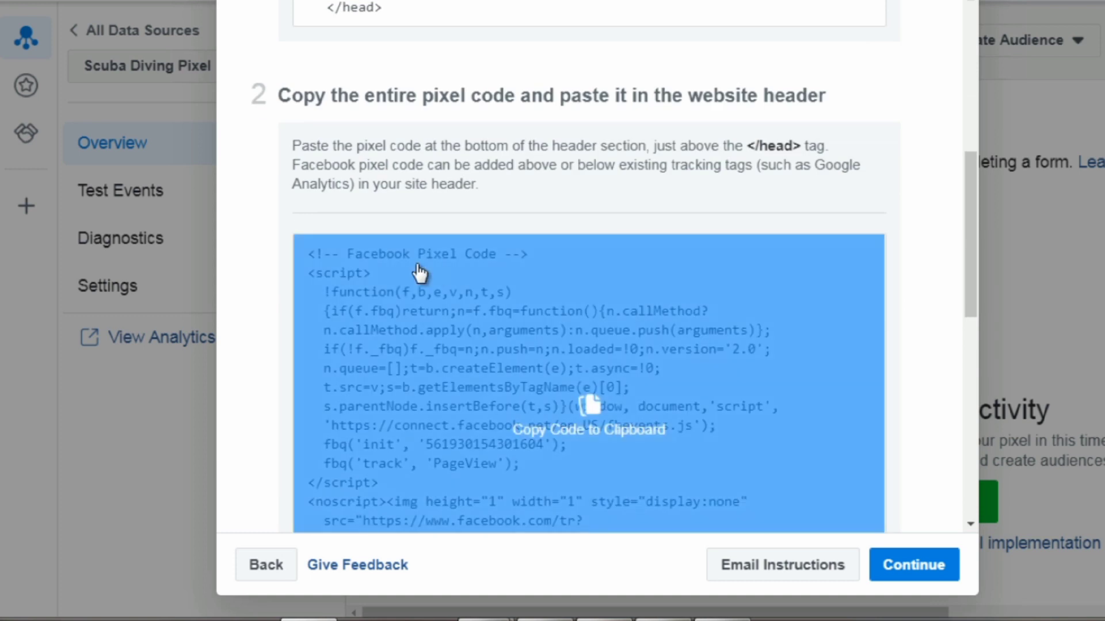
scroll(432, 269, "up", 3)
left_click(502, 469)
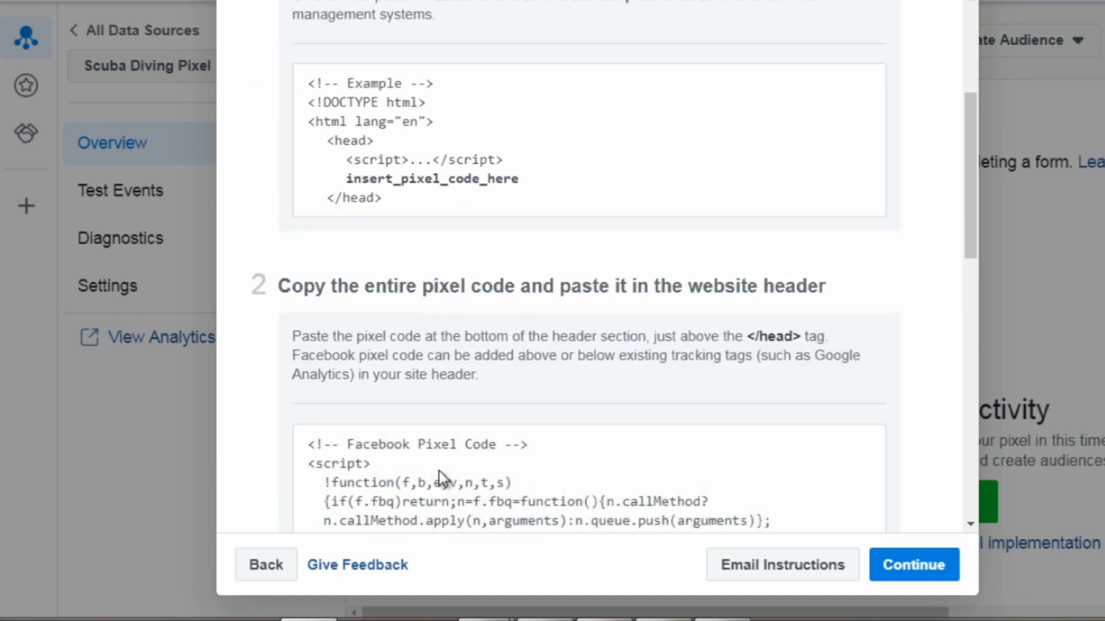
Continue to event setup, choosing manual event code installation, and review the Ecommerce and Retail events
left_click(921, 568)
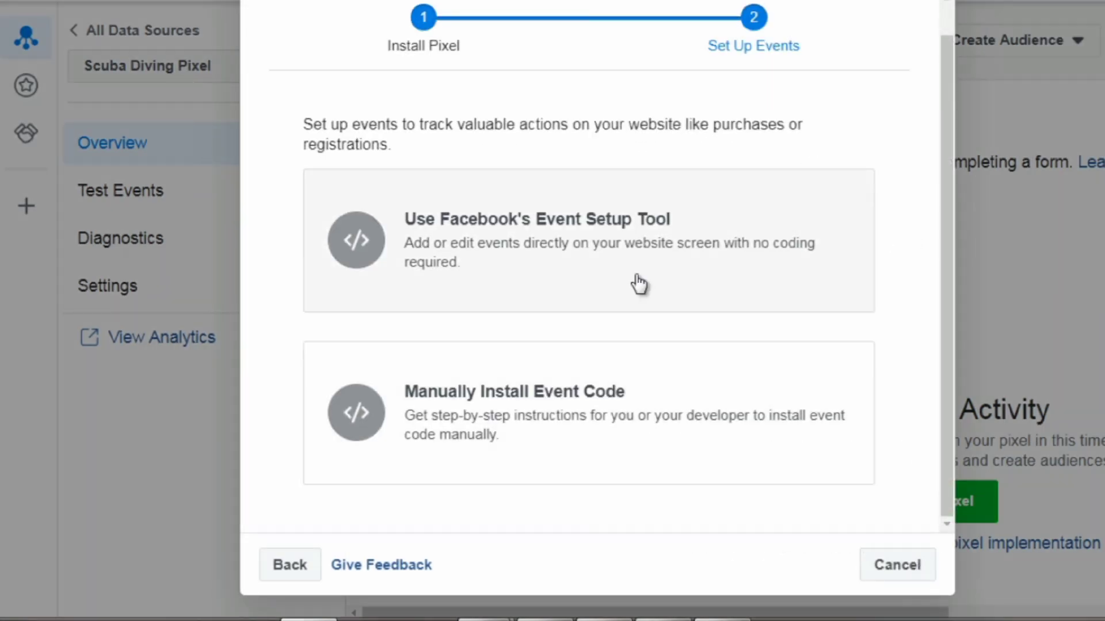
left_click(561, 254)
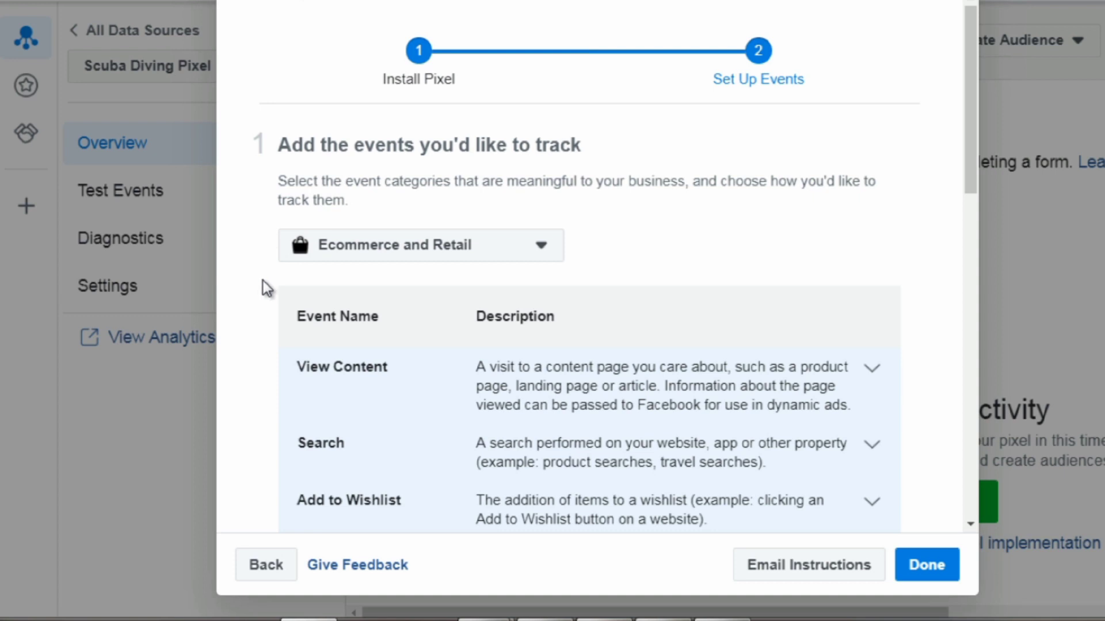
scroll(263, 282, "down", 3)
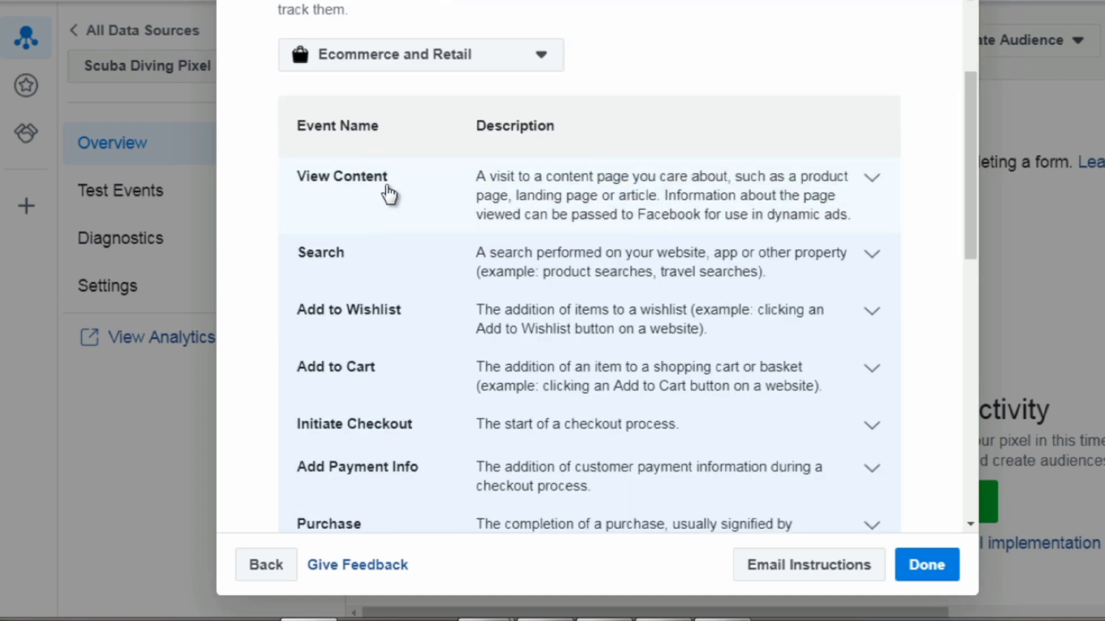
scroll(481, 244, "down", 3)
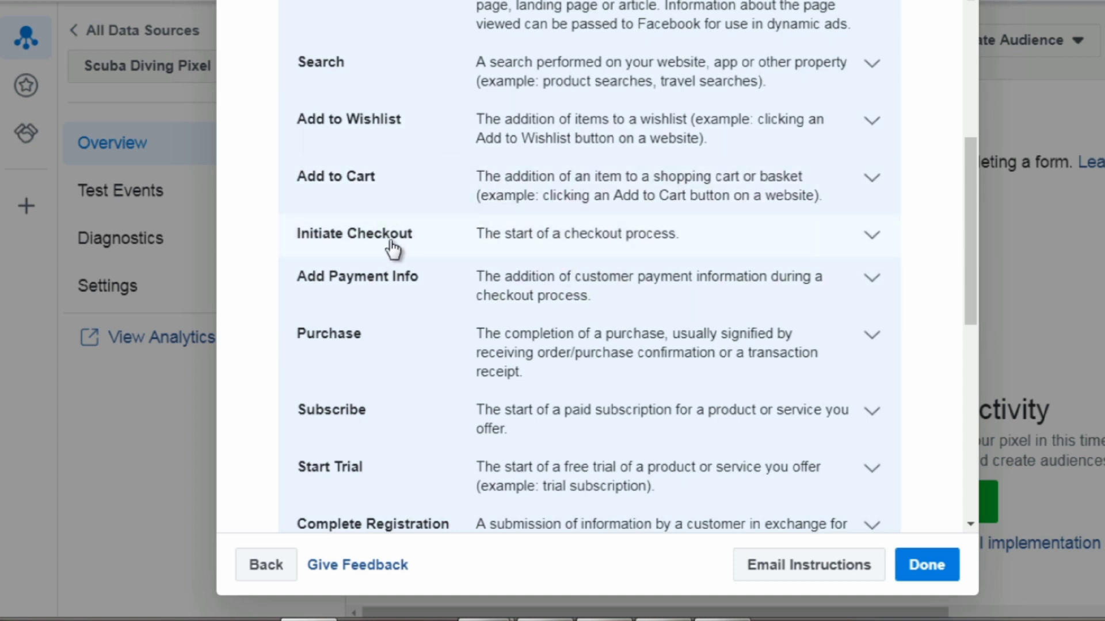
scroll(393, 248, "down", 3)
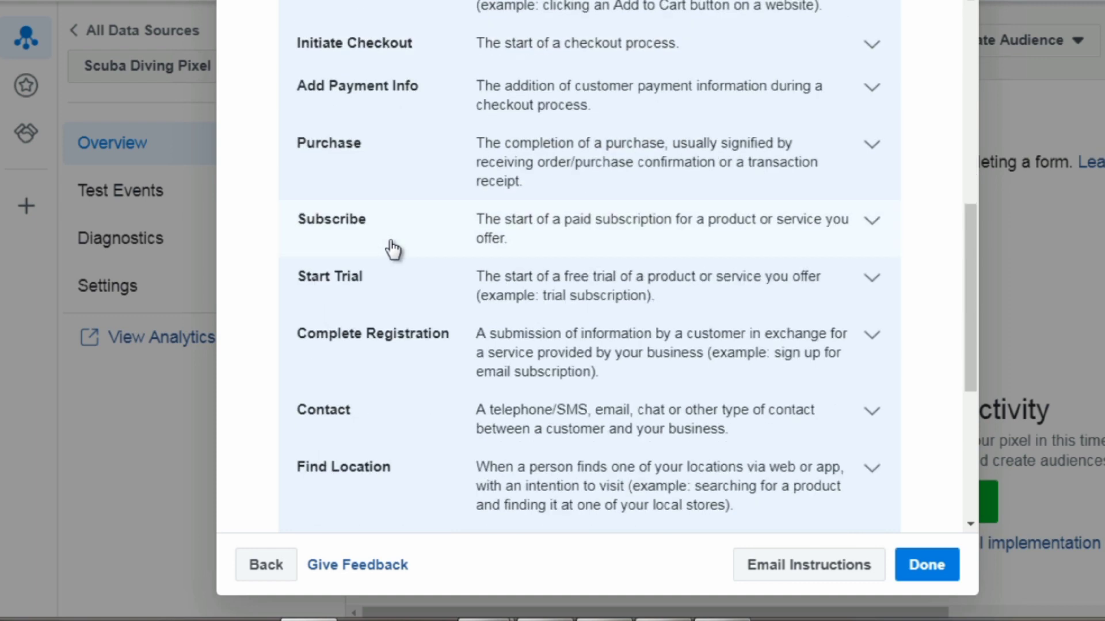
Expand the Purchase event and examine its parameters, event code and placement and testing instructions
left_click(623, 154)
scroll(562, 275, "down", 9)
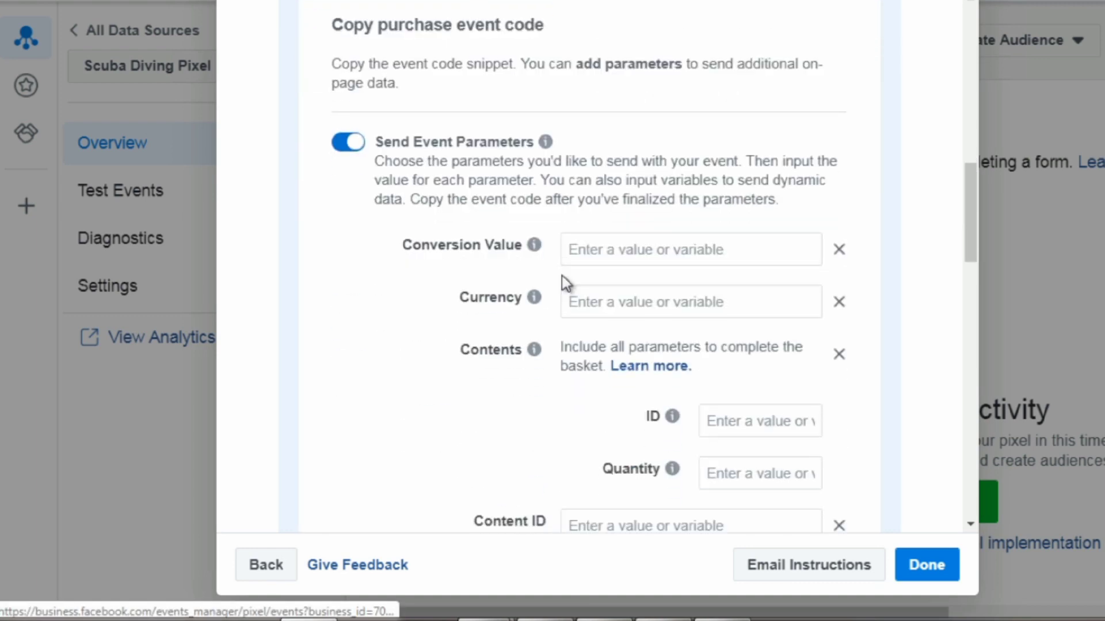
scroll(562, 275, "down", 3)
mouse_move(409, 239)
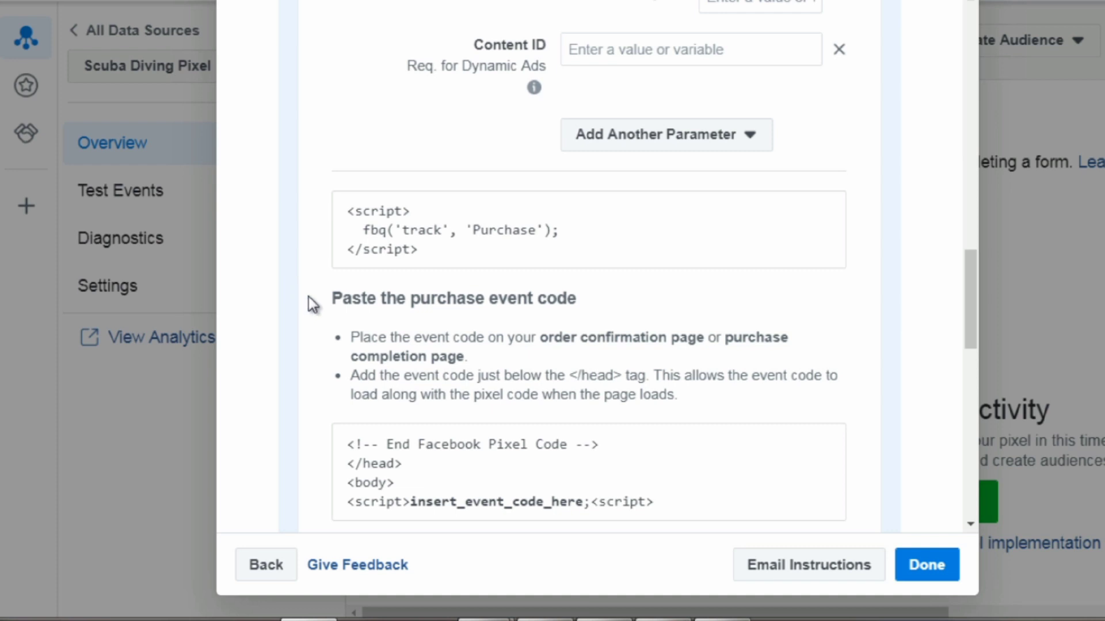
mouse_move(466, 247)
scroll(301, 244, "down", 6)
scroll(300, 239, "down", 3)
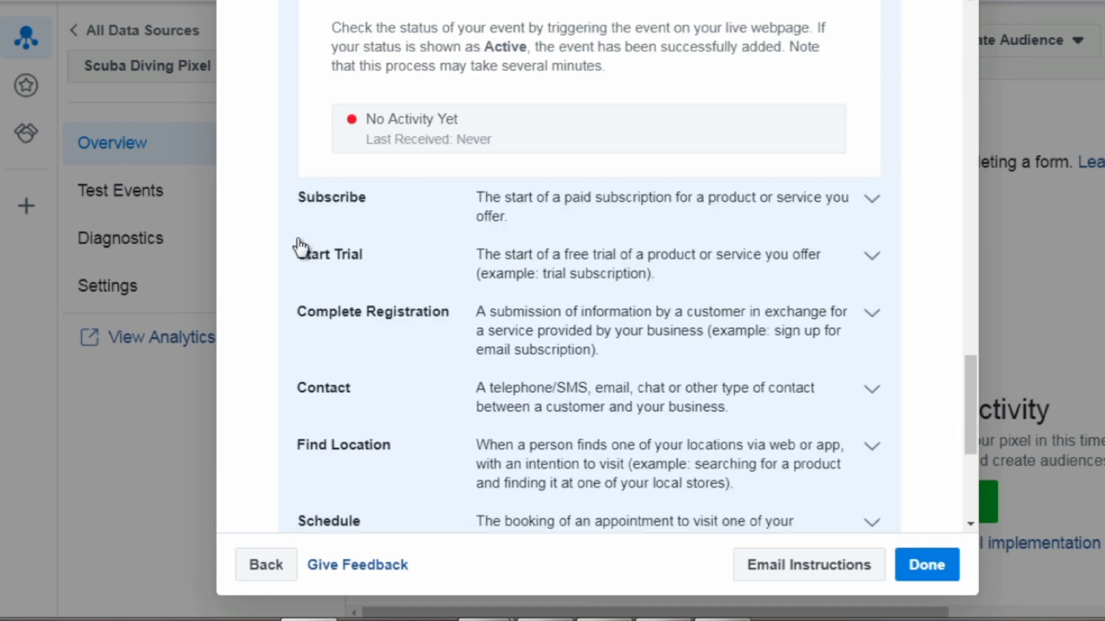
Expand the Subscribe event and read its parameters, event code snippet and instructions for placing it
left_click(387, 219)
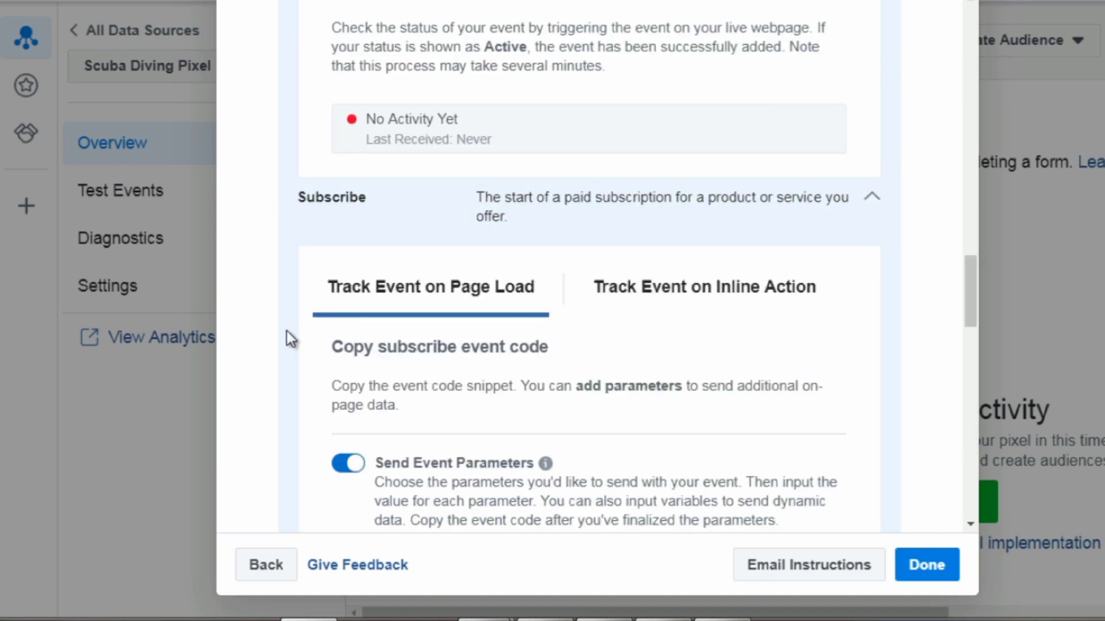
scroll(294, 328, "down", 6)
scroll(297, 312, "down", 2)
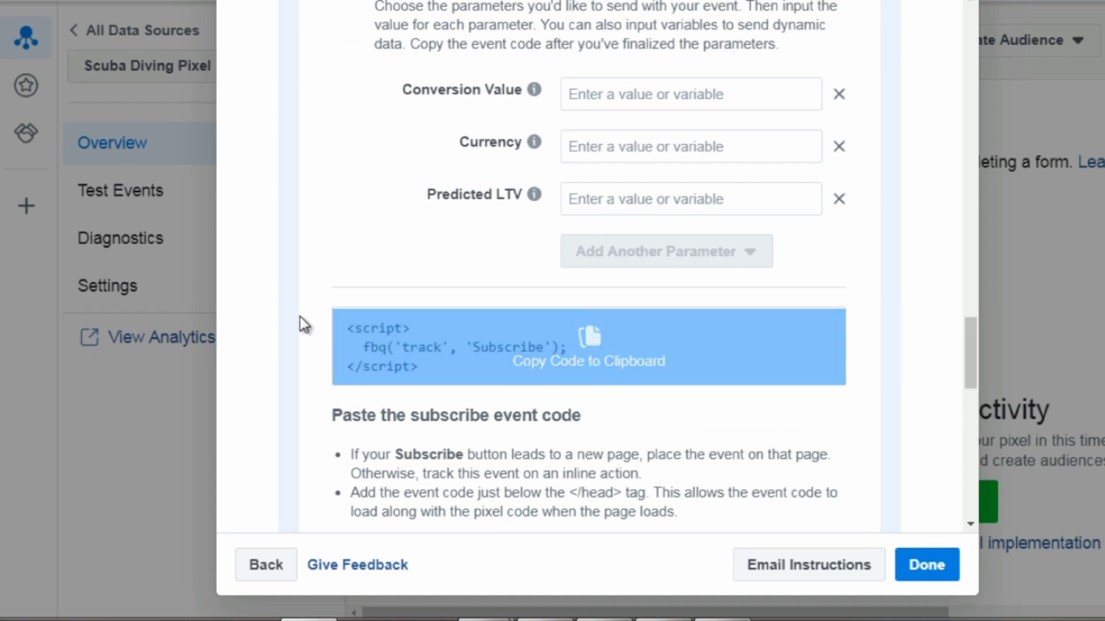
scroll(300, 319, "down", 4)
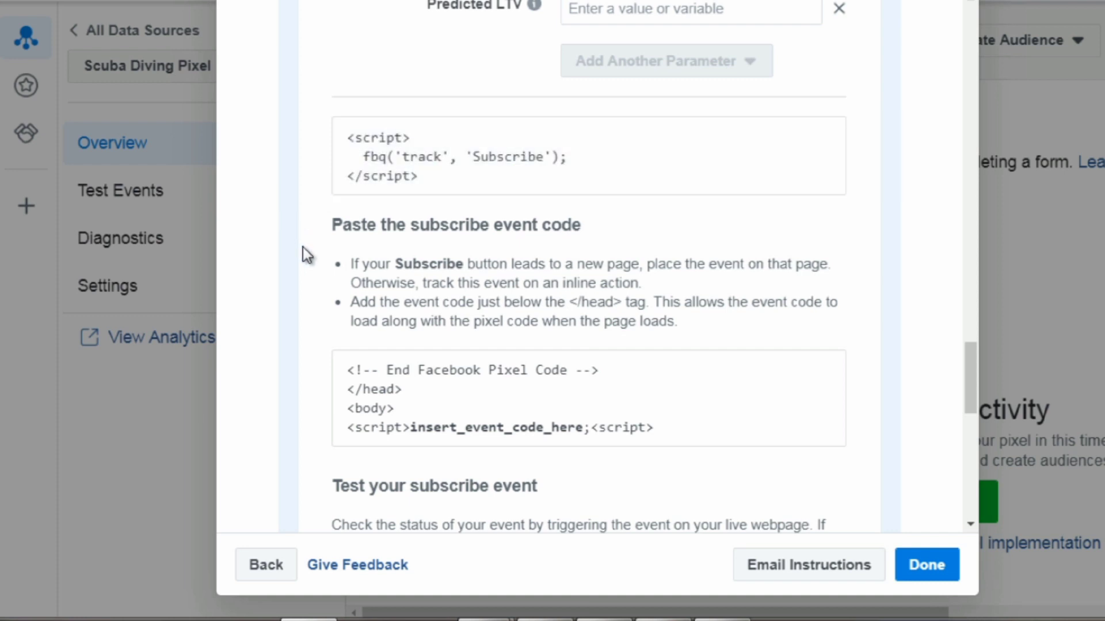
scroll(303, 252, "down", 10)
scroll(357, 270, "up", 15)
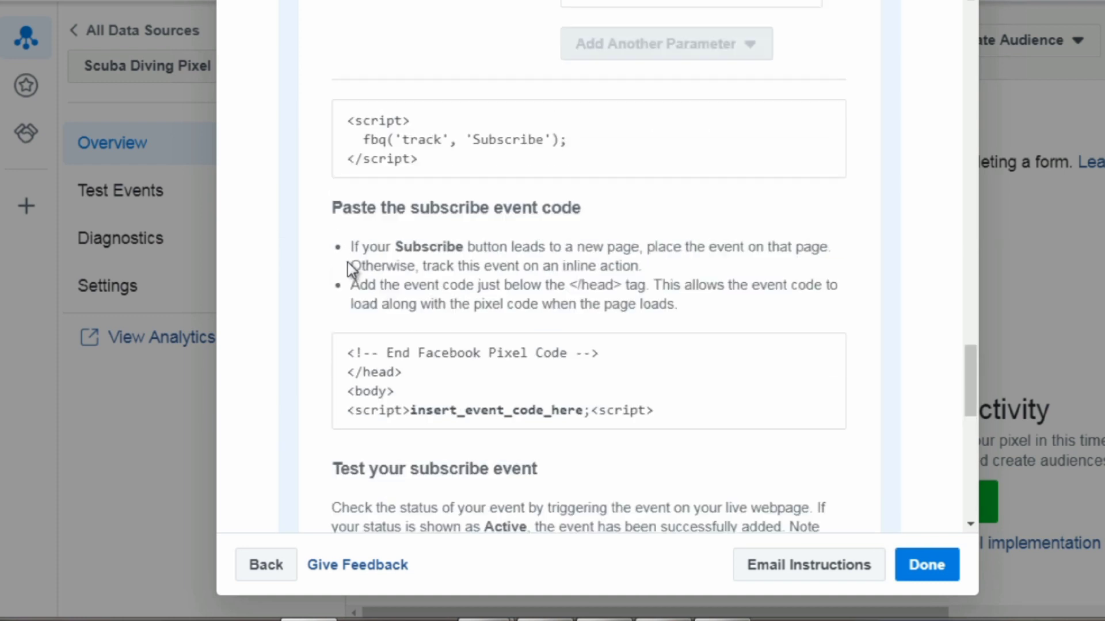
Expand the View Content event near the start of the event list and copy its event code snippet
scroll(343, 270, "up", 7)
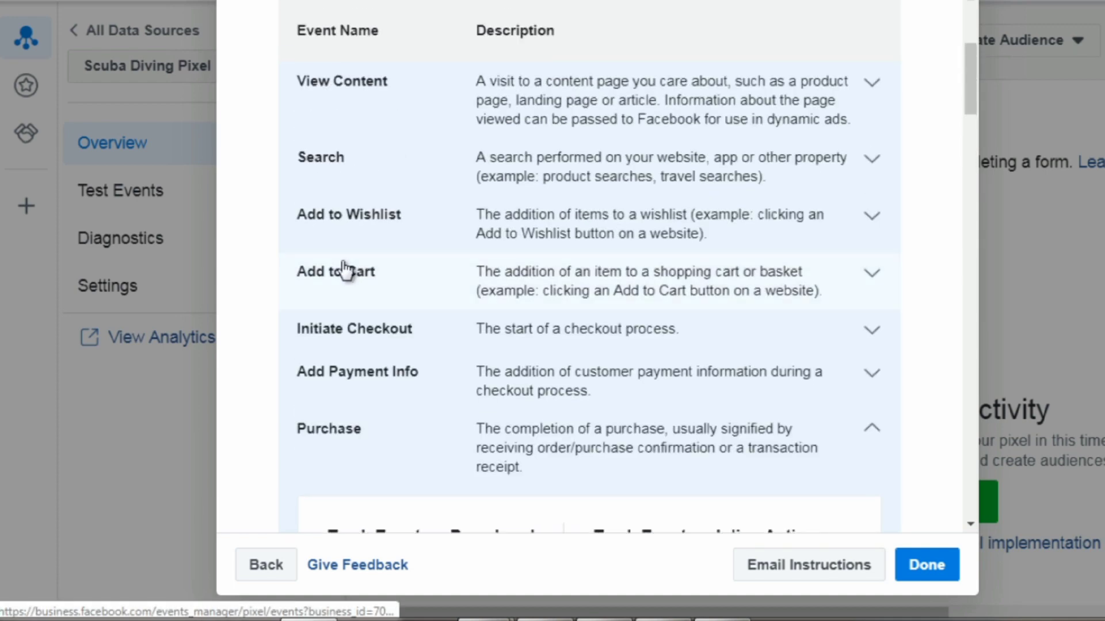
left_click(347, 205)
scroll(268, 221, "down", 13)
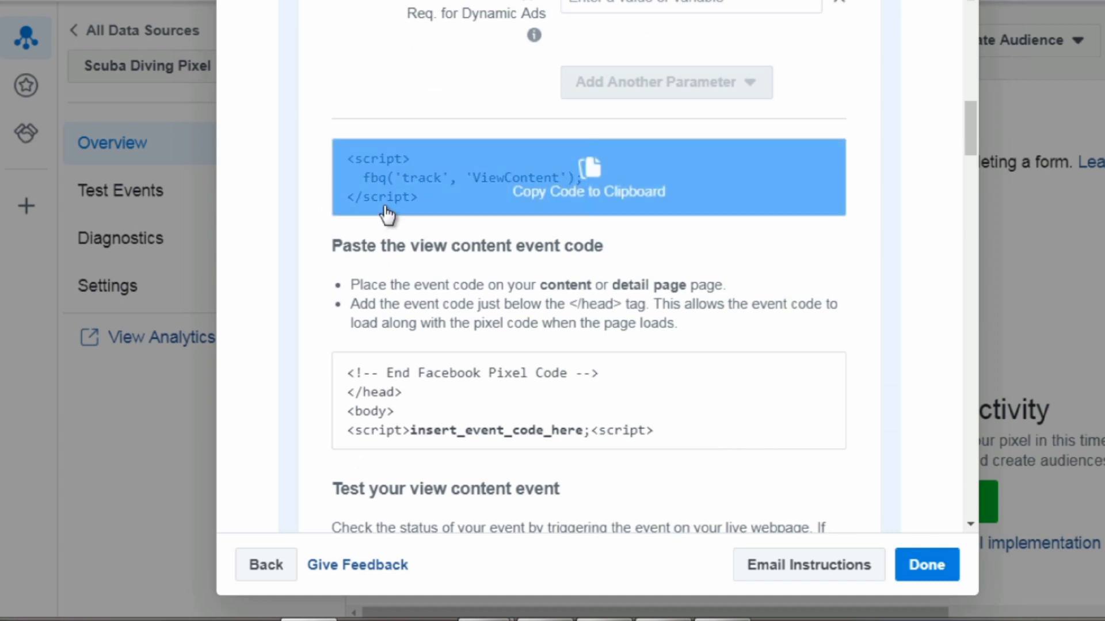
left_click(508, 190)
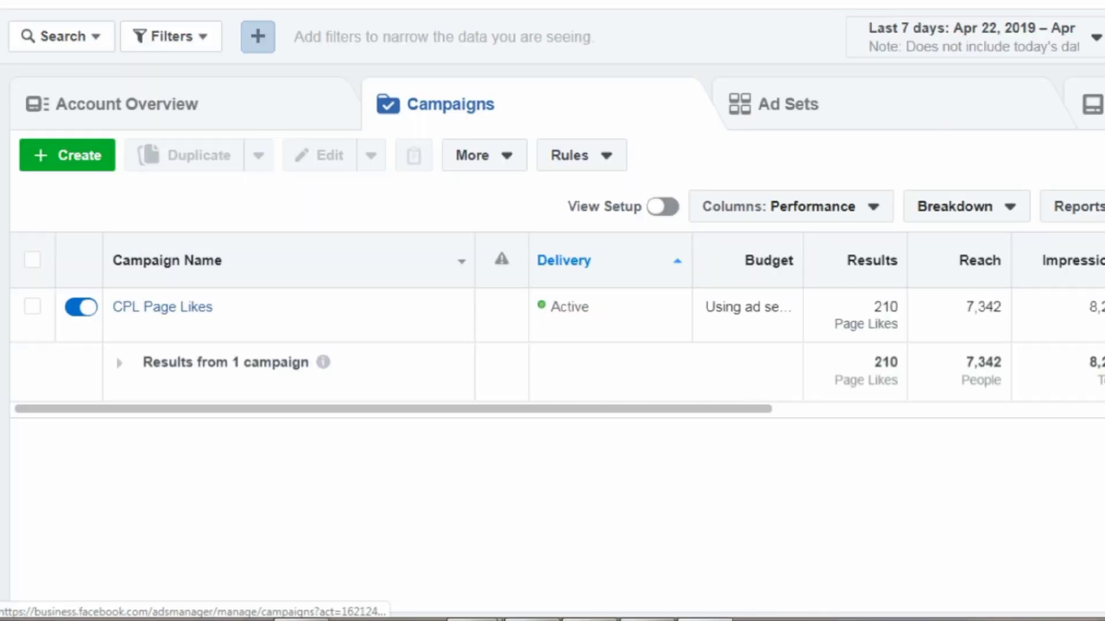
Go to Ads Manager and start creating a new campaign
left_click(63, 1)
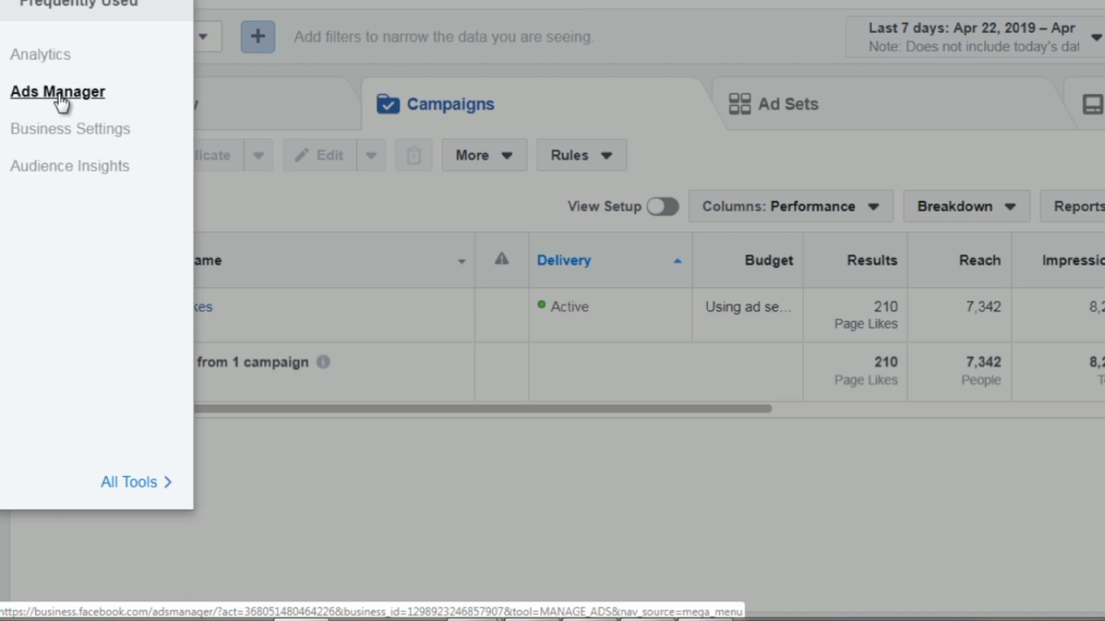
left_click(301, 92)
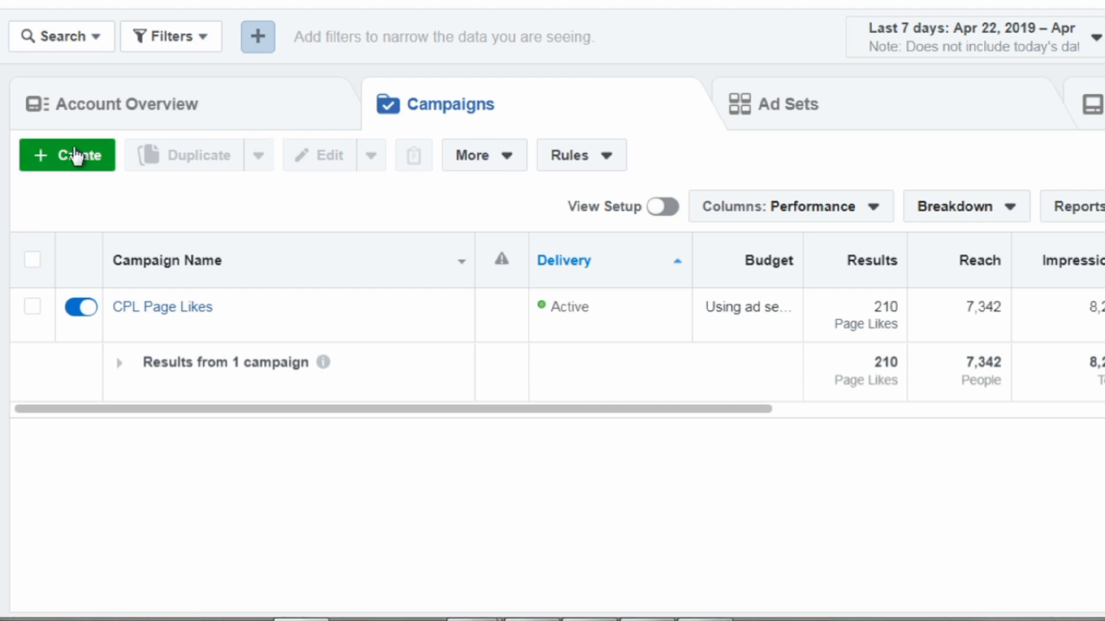
left_click(90, 164)
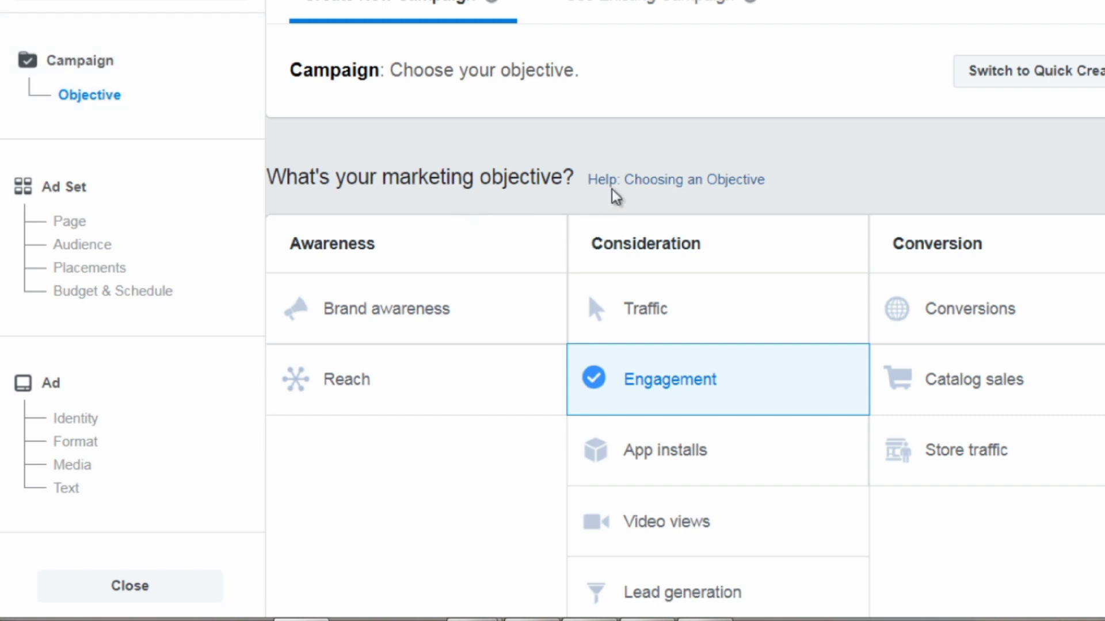
Try the Traffic objective, and set the campaign's marketing objective to Engagement with the Page likes type
scroll(611, 192, "down", 2)
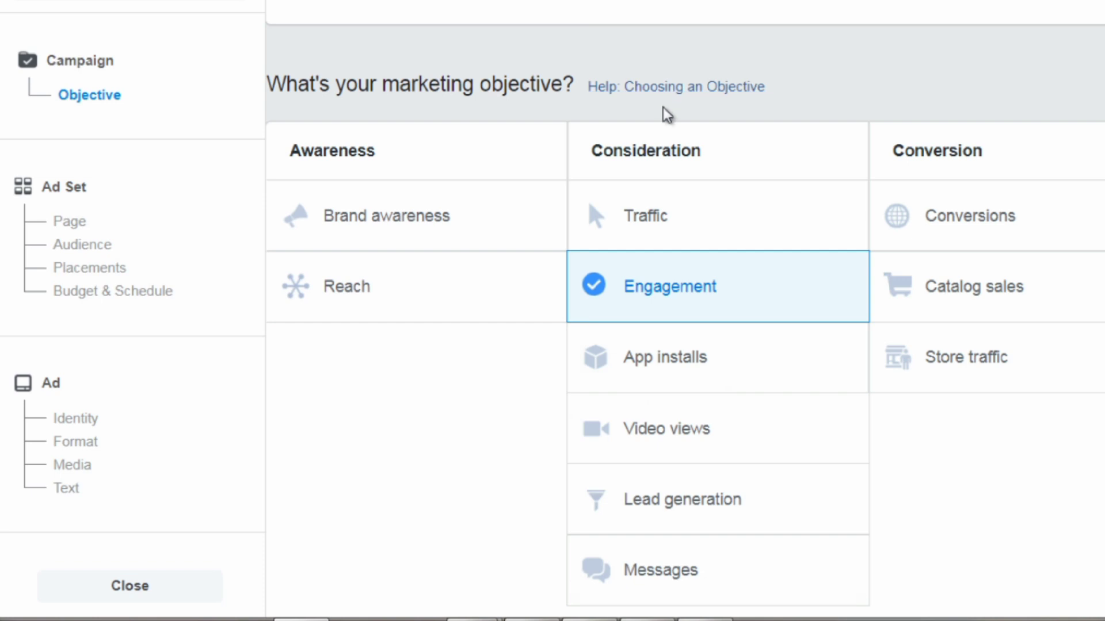
left_click(673, 230)
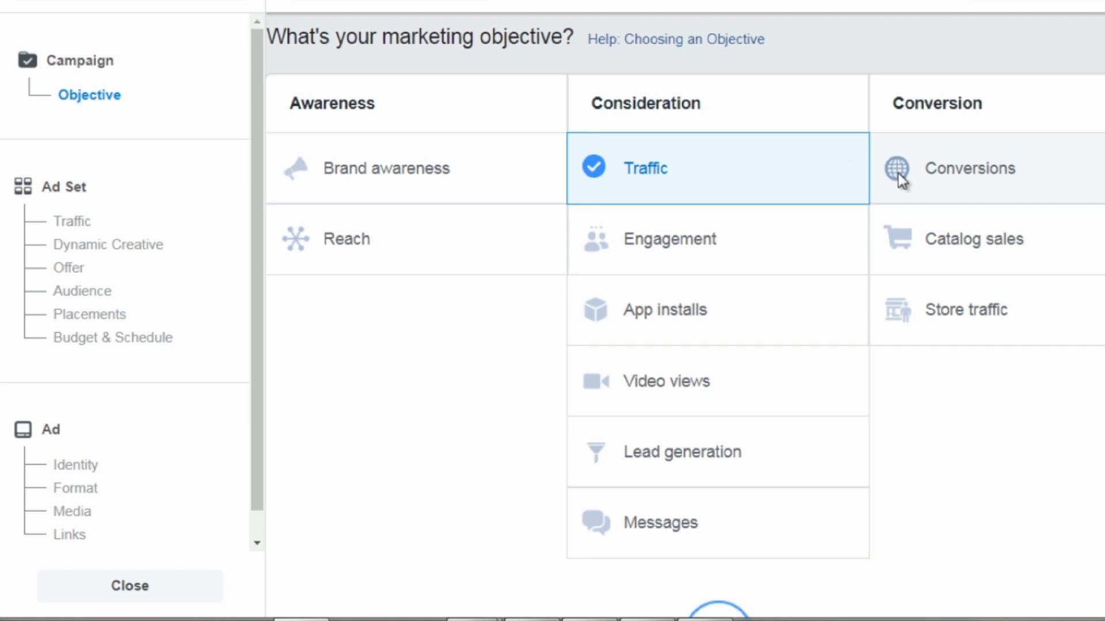
left_click(779, 252)
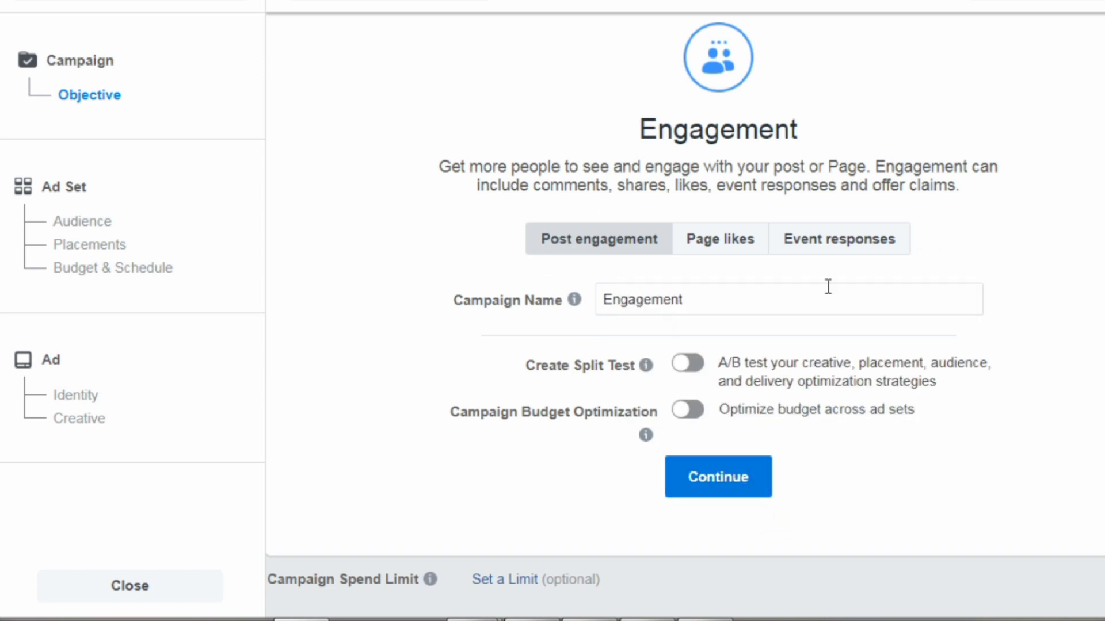
left_click(737, 239)
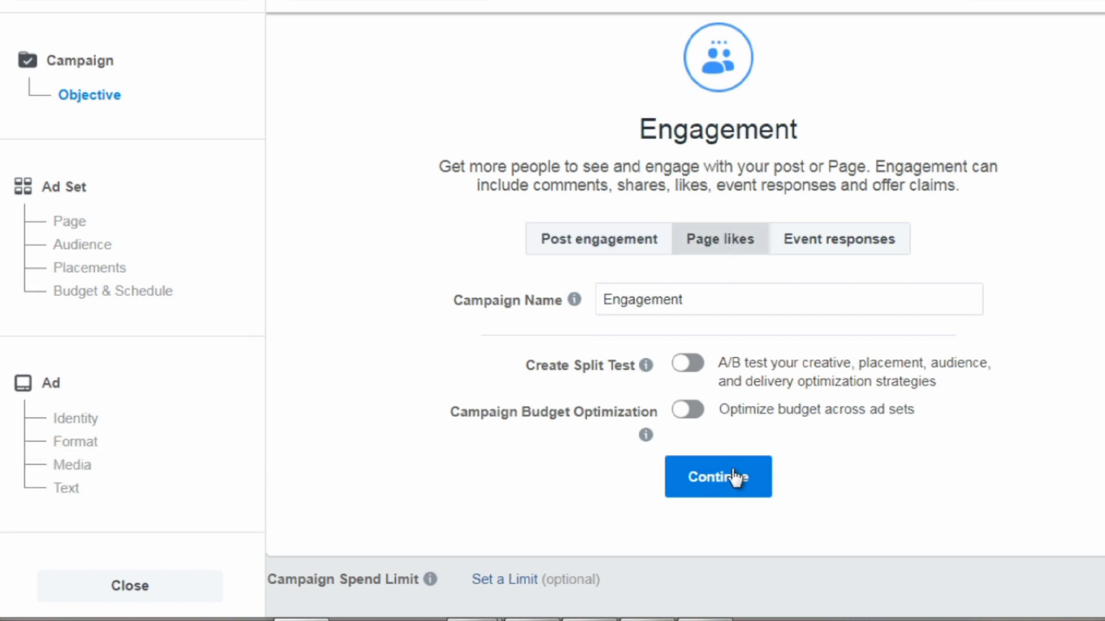
scroll(735, 469, "up", 3)
scroll(734, 469, "up", 7)
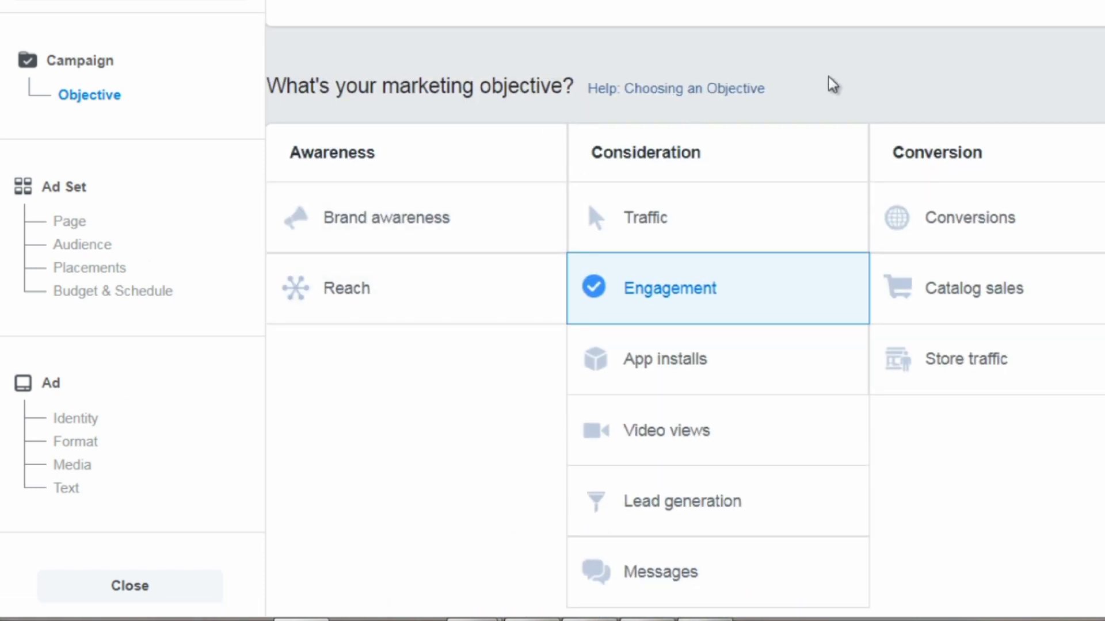
Set the campaign's objective to Conversions, name it "Conversions - Example Test" and continue to the ad set settings
left_click(745, 241)
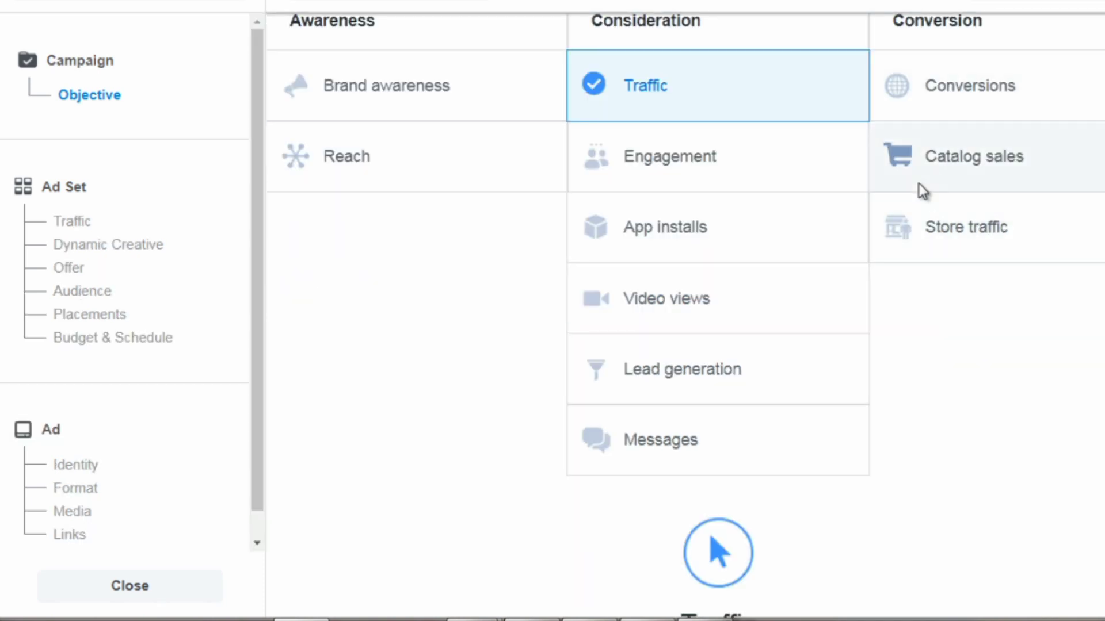
left_click(948, 96)
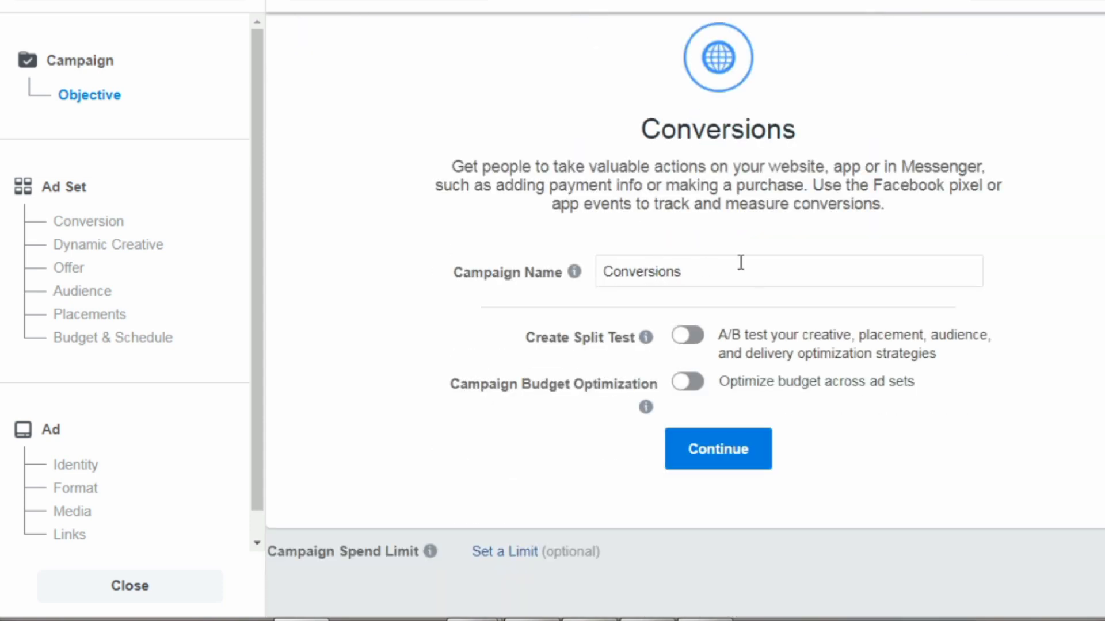
left_click(741, 268)
type("- ")
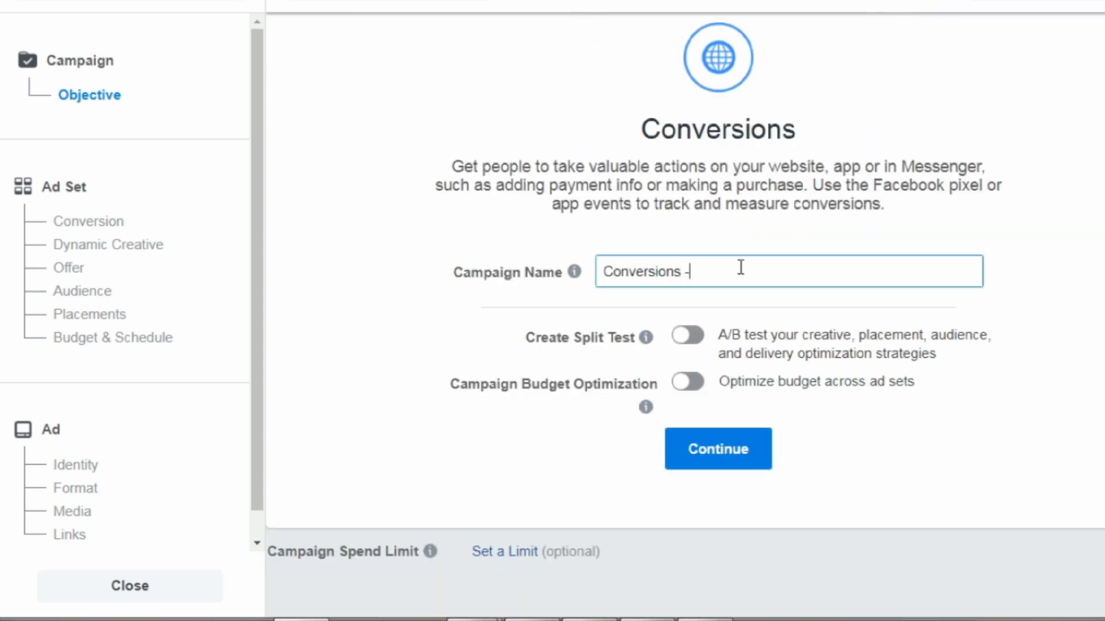
type("Example Test")
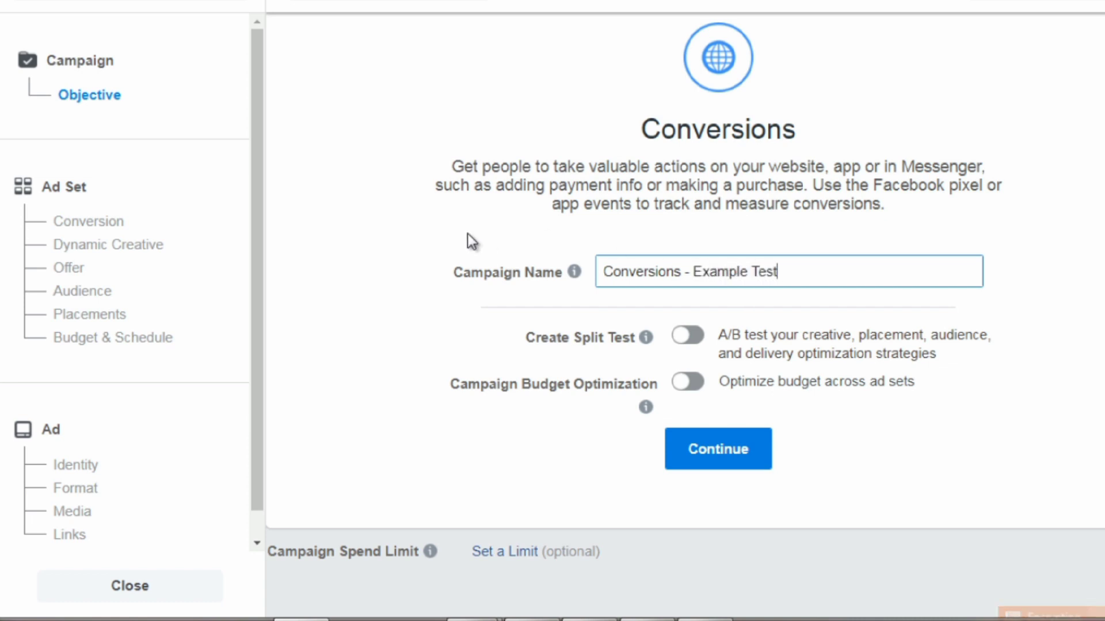
left_click(403, 245)
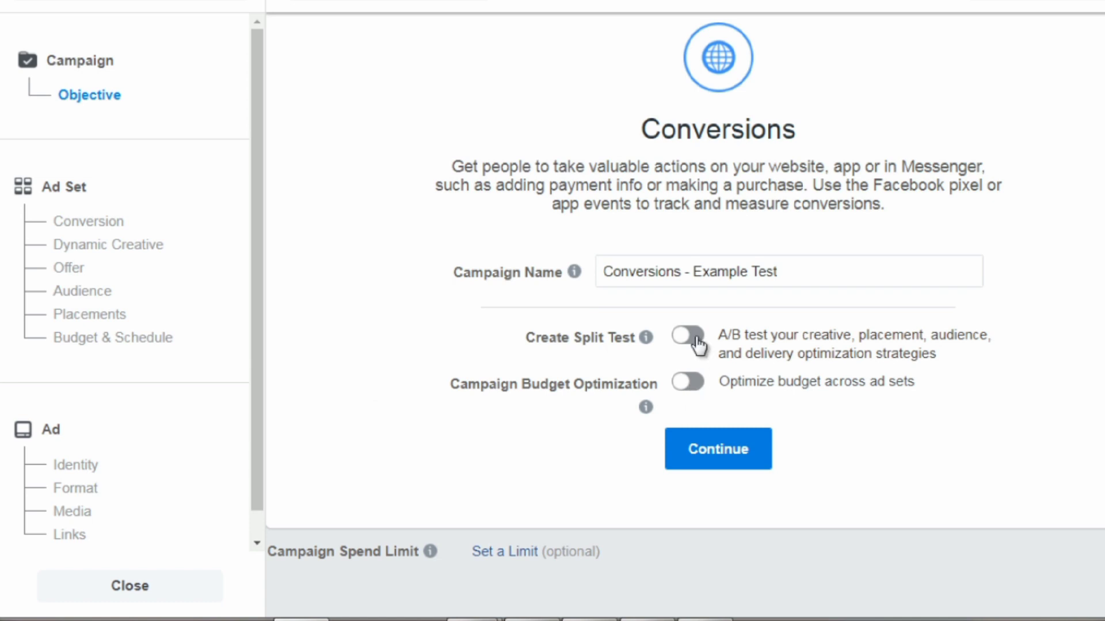
left_click(725, 461)
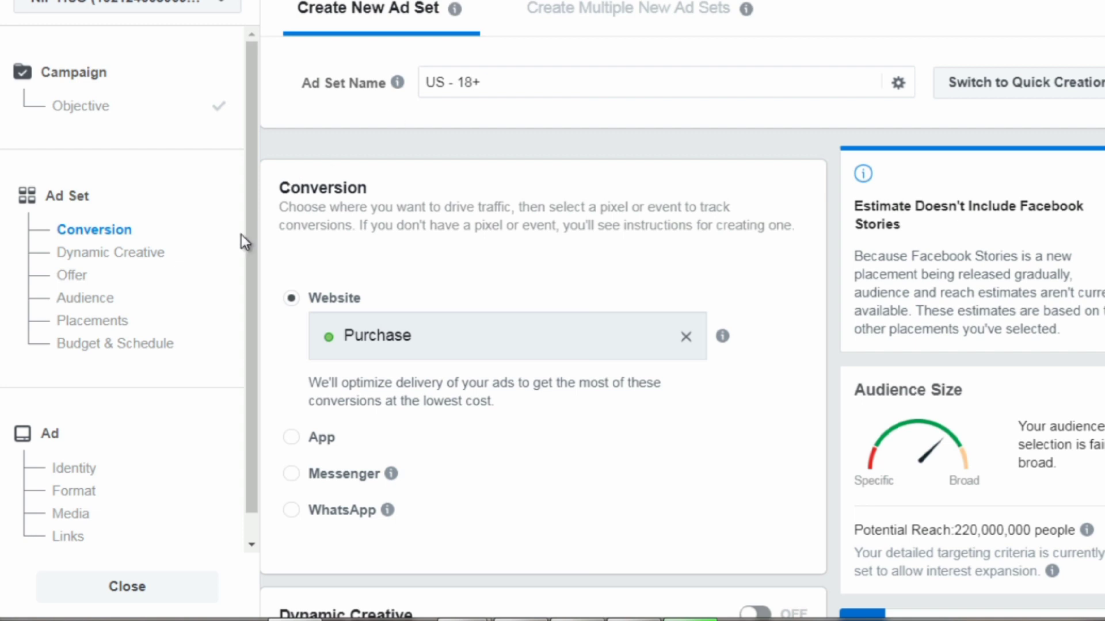
Try turning on Dynamic Creative for the ad set, and switch it off again
scroll(264, 220, "down", 2)
scroll(265, 220, "down", 1)
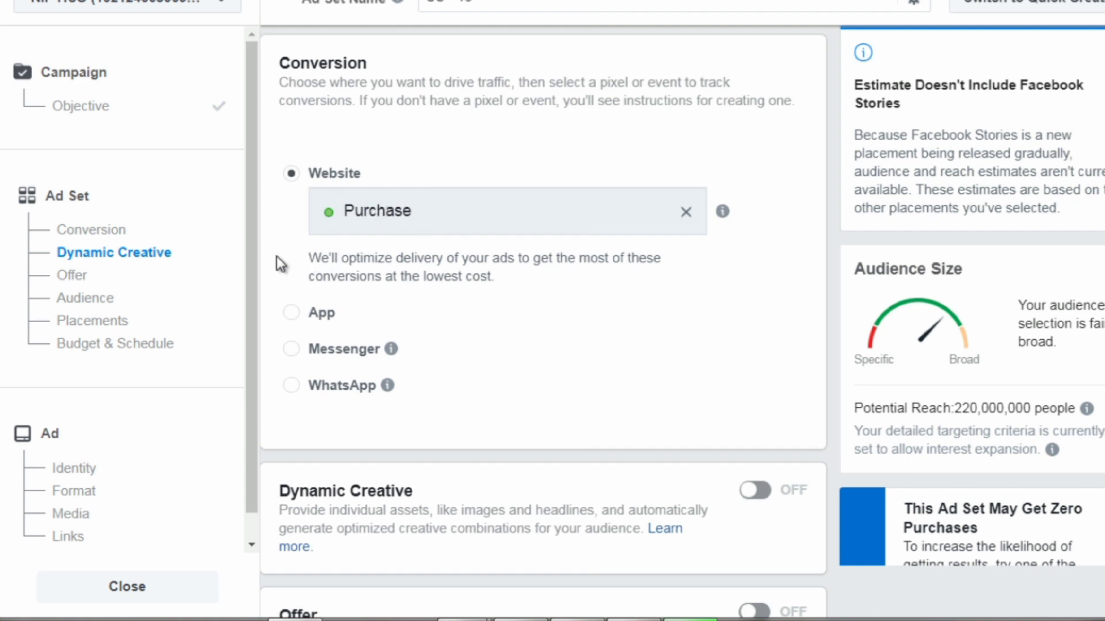
scroll(286, 253, "down", 6)
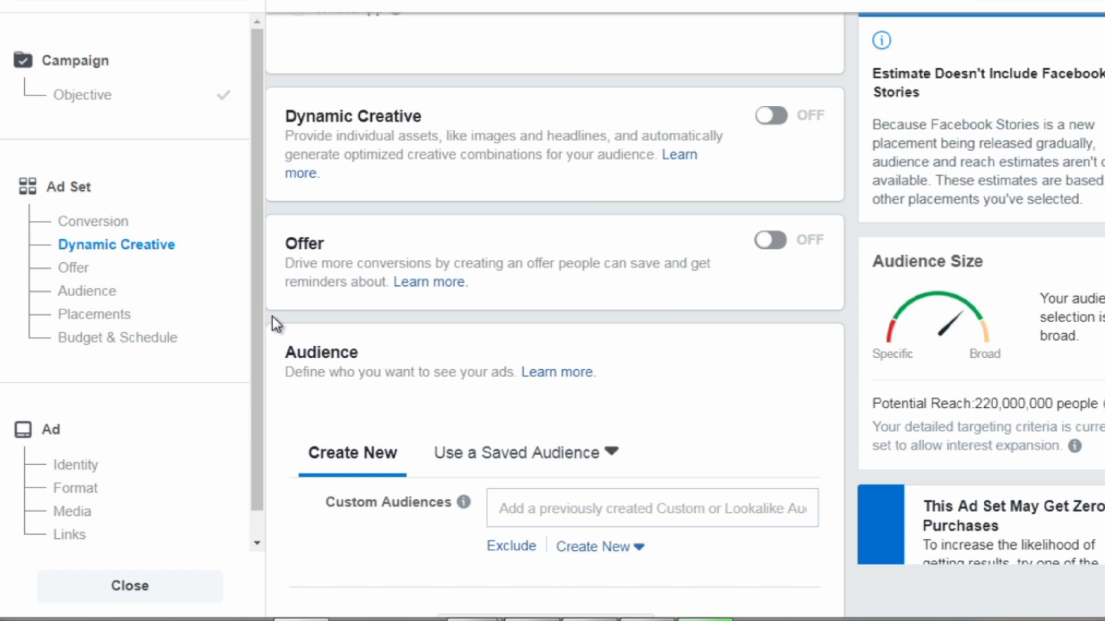
left_click(774, 118)
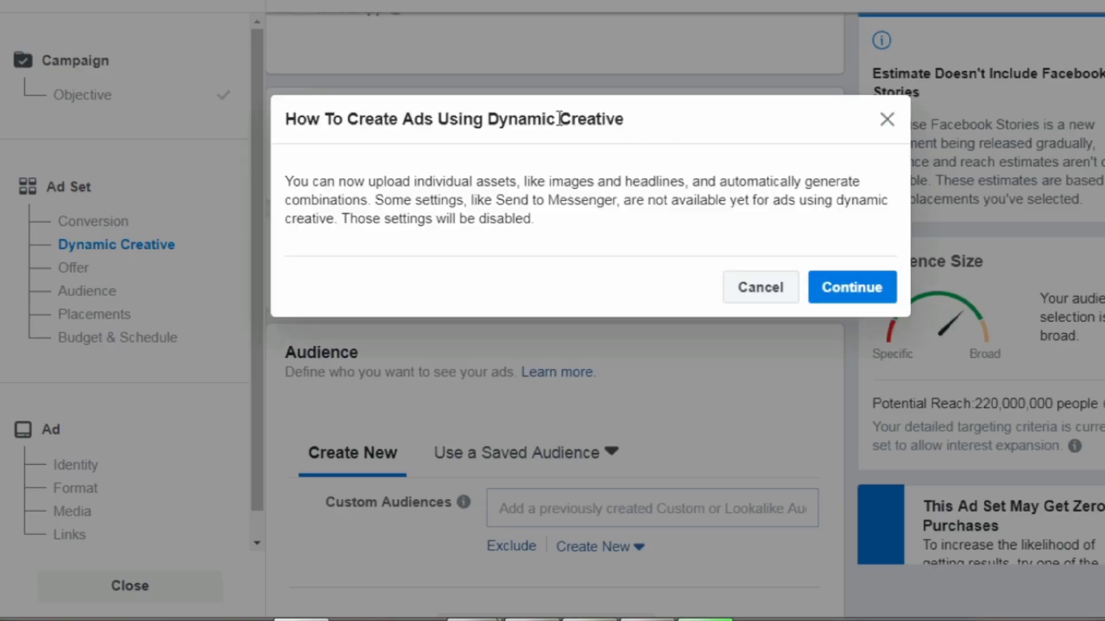
left_click(873, 309)
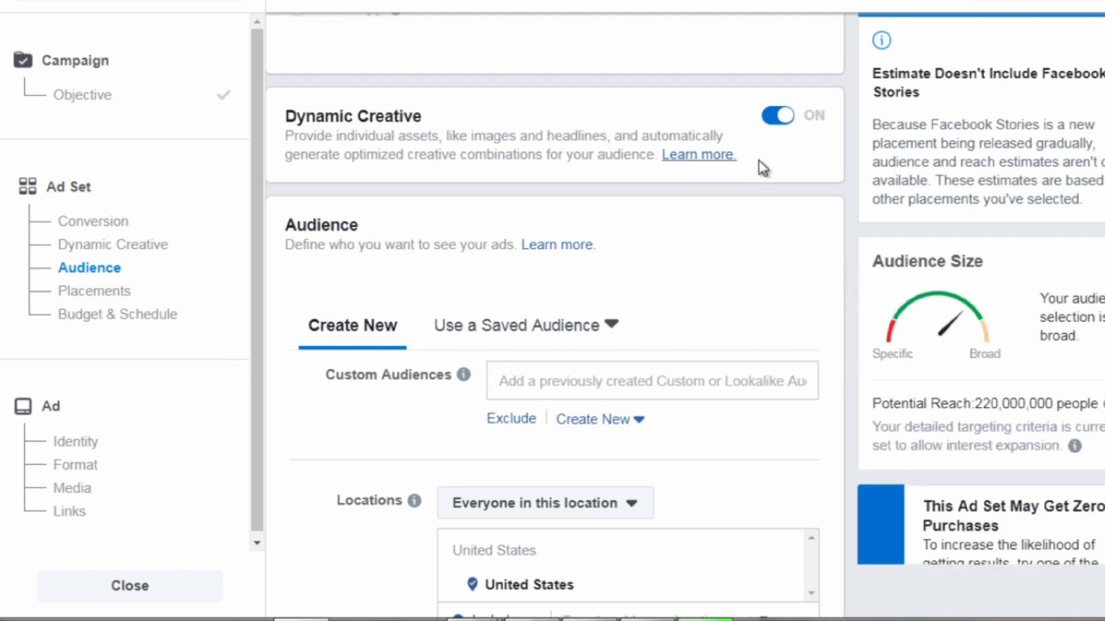
left_click(777, 118)
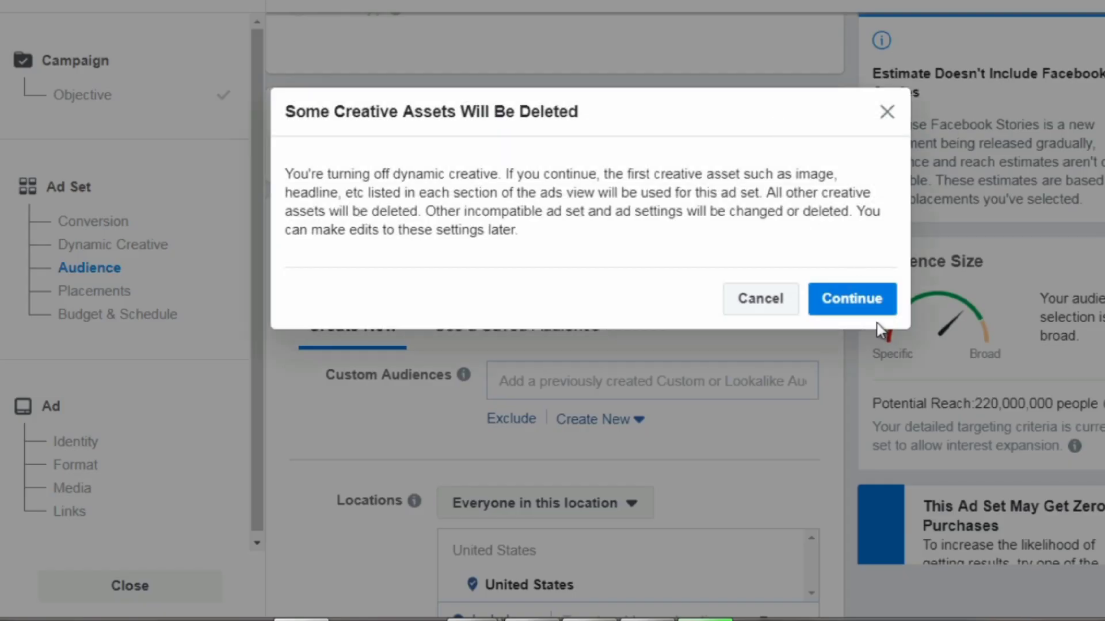
left_click(863, 304)
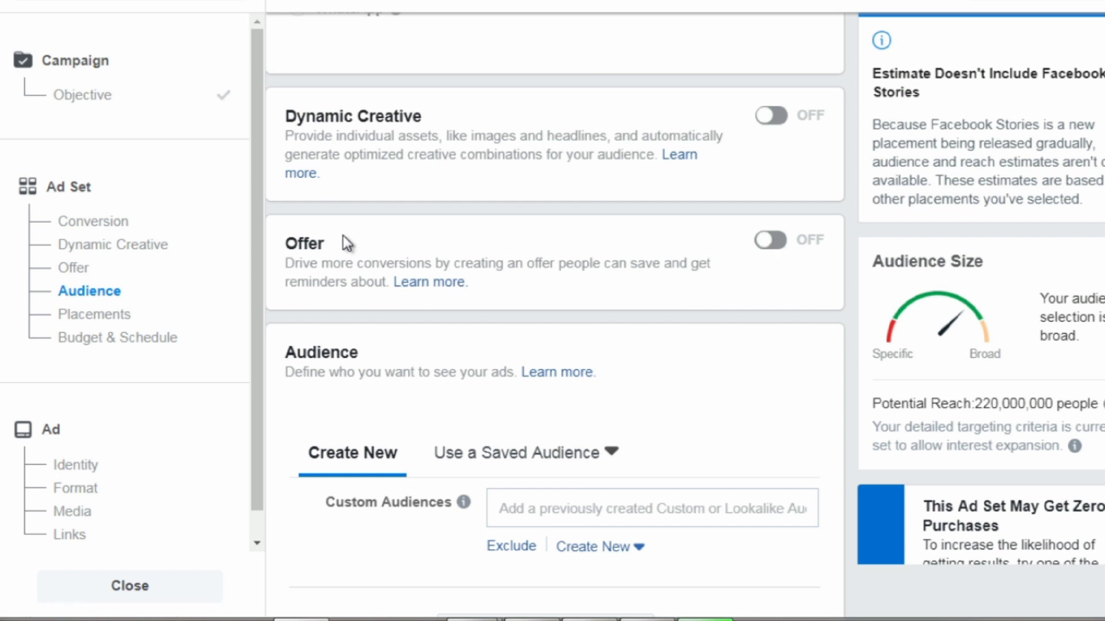
Set the new audience's age range to 25 through 54
scroll(271, 310, "down", 5)
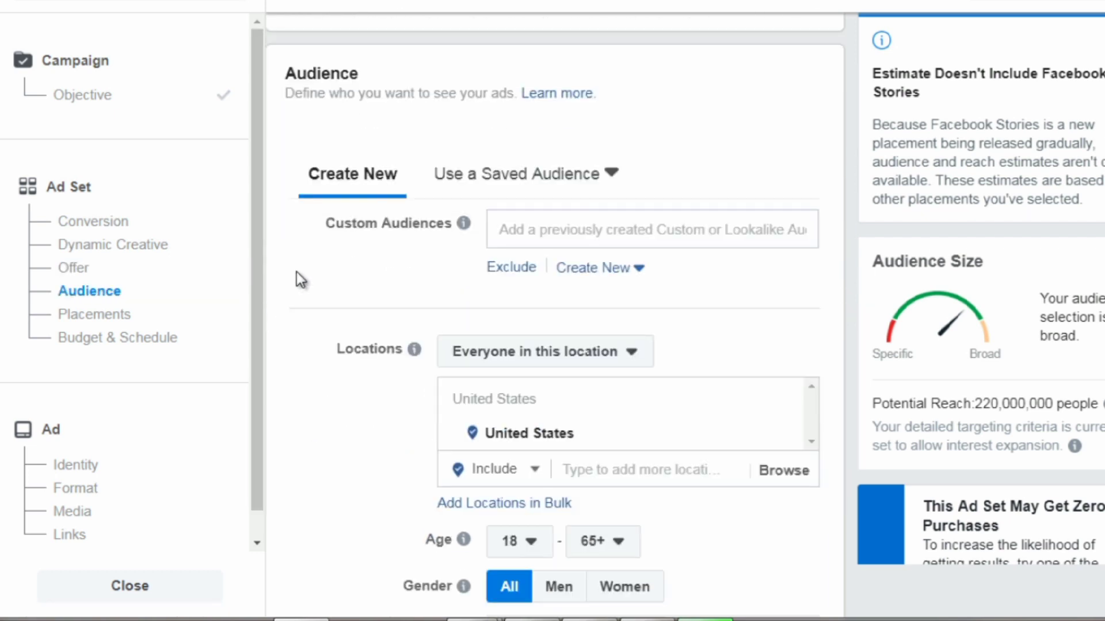
scroll(296, 272, "down", 2)
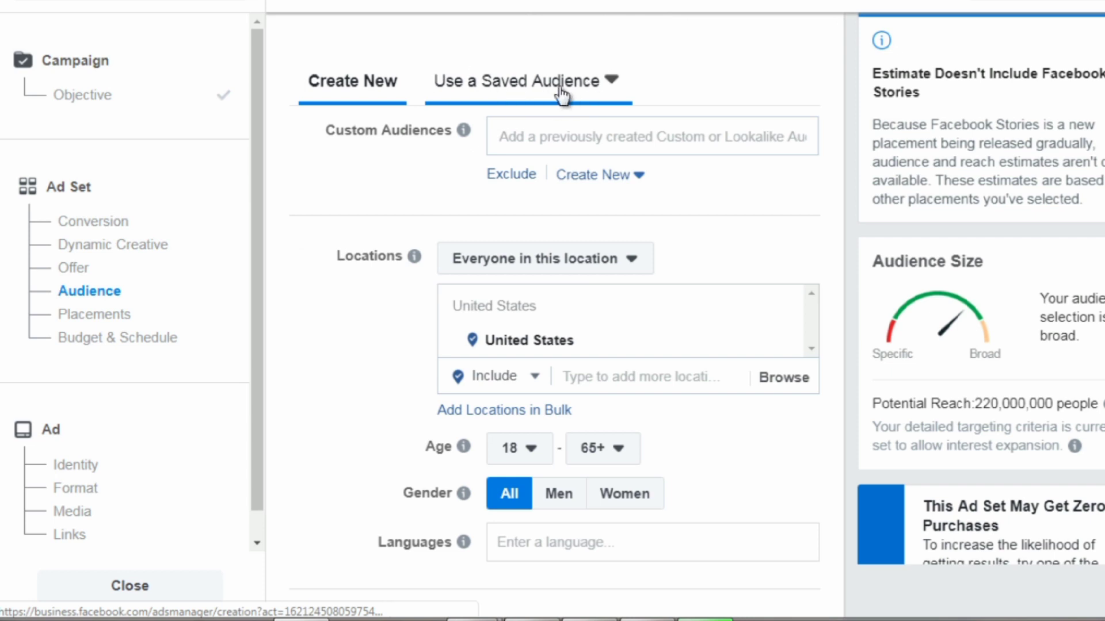
scroll(346, 214, "down", 3)
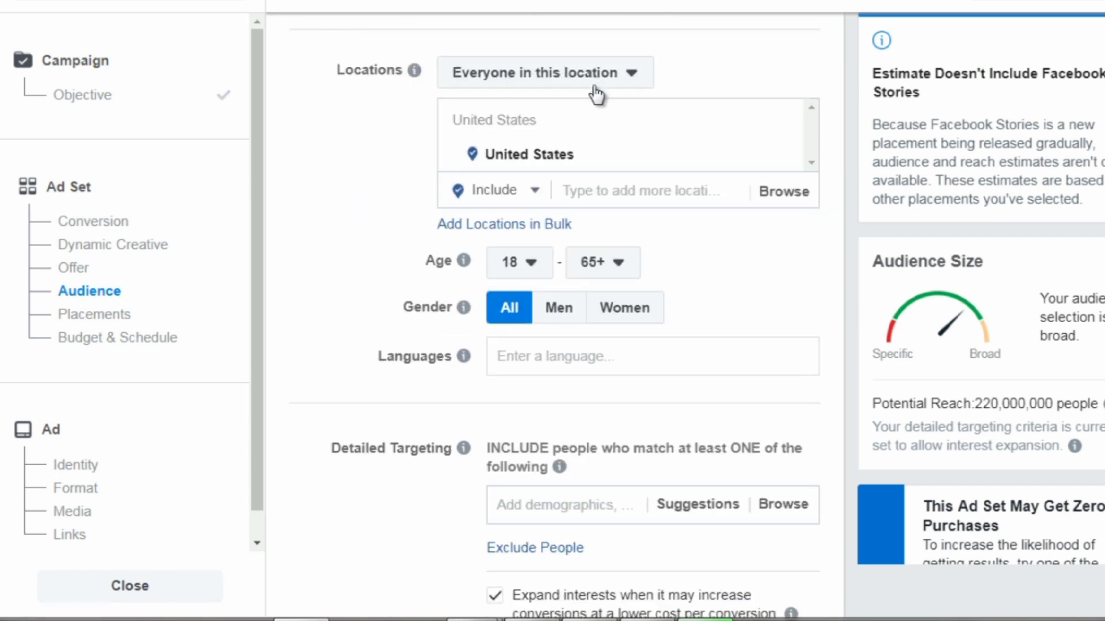
scroll(357, 282, "down", 2)
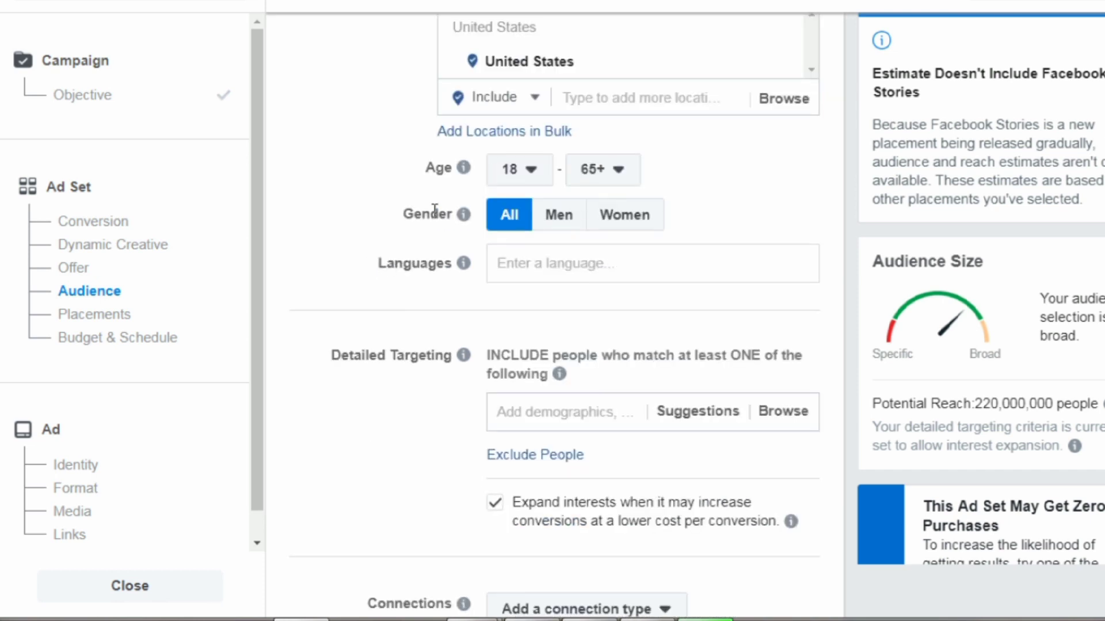
left_click(533, 182)
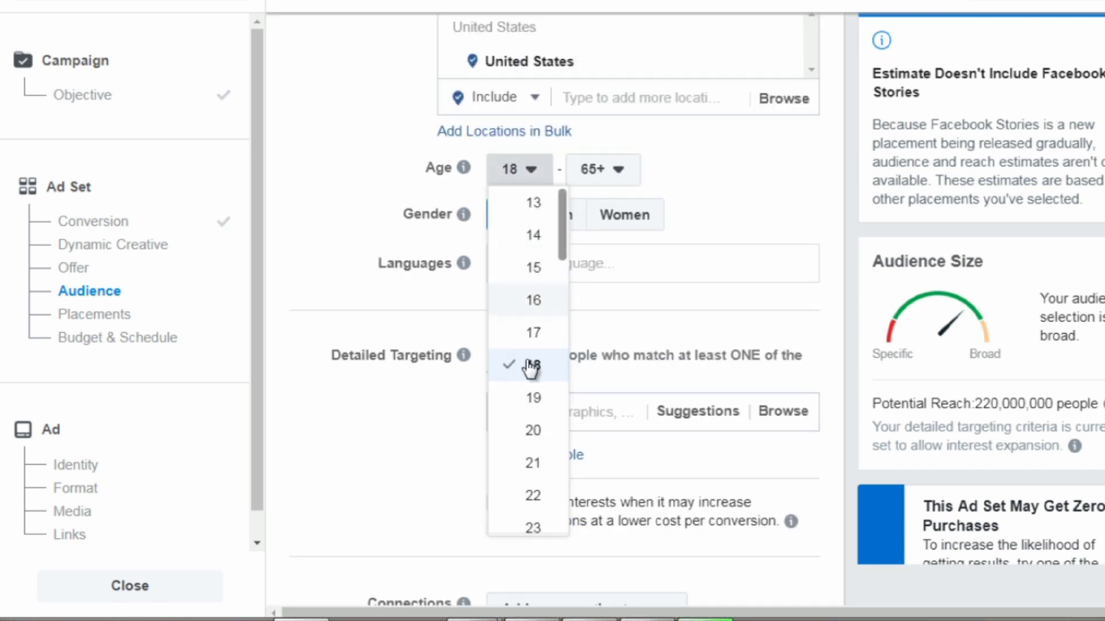
scroll(529, 391, "down", 3)
left_click(529, 408)
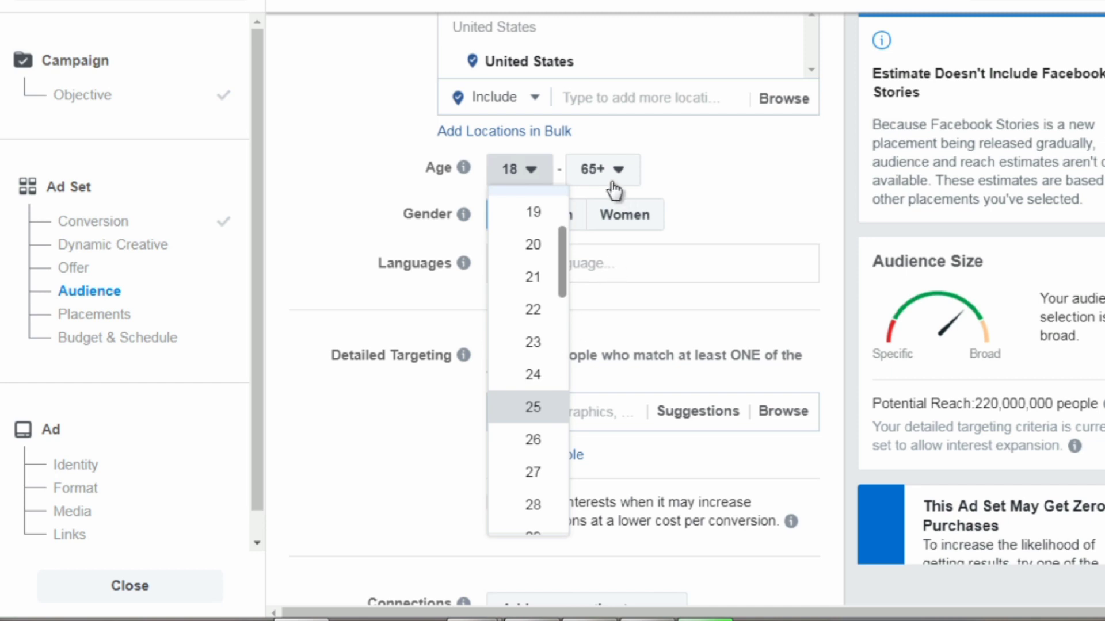
left_click(602, 183)
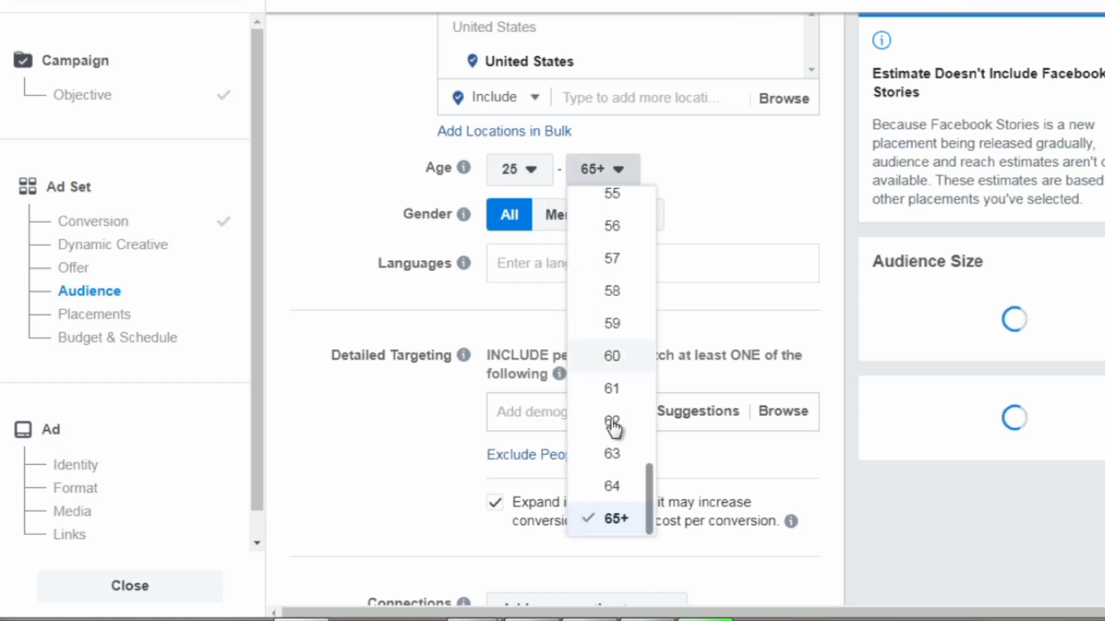
scroll(613, 331, "up", 2)
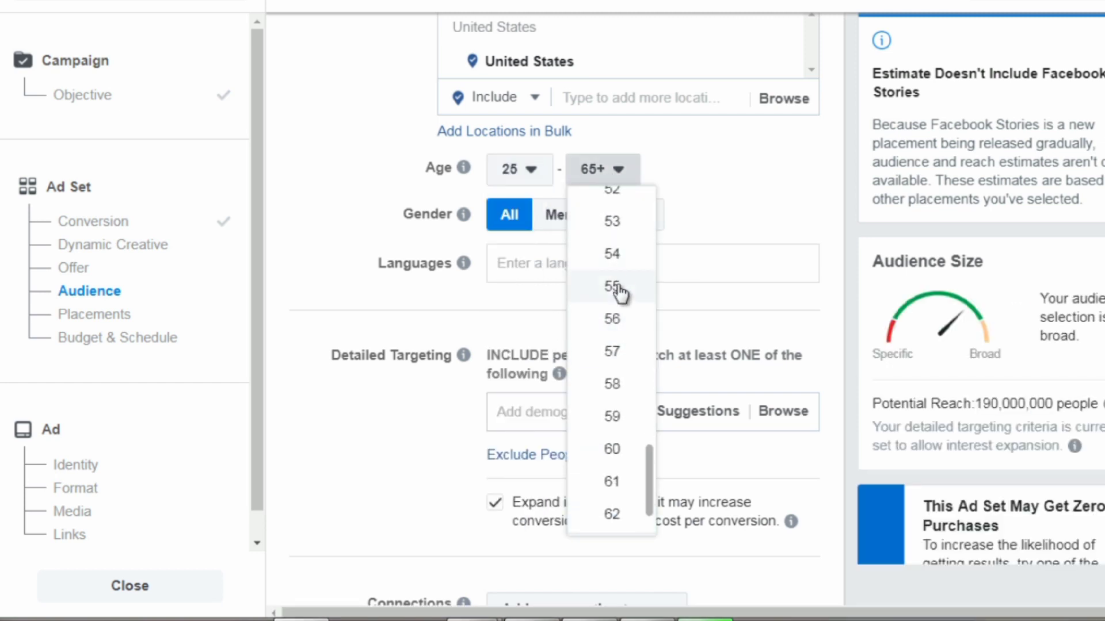
left_click(611, 253)
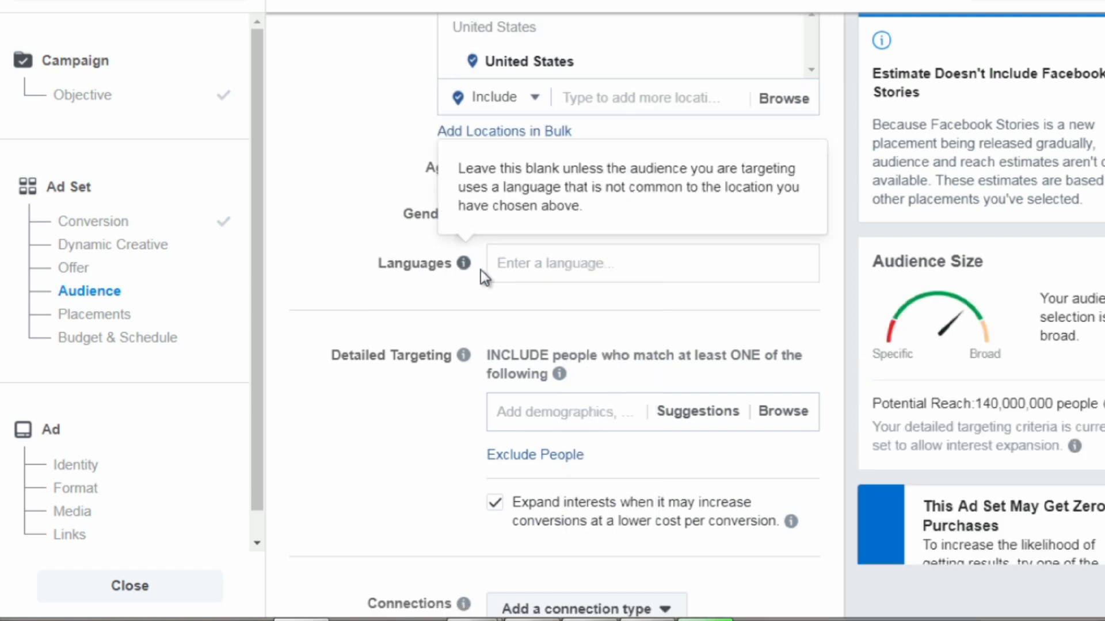
scroll(352, 276, "down", 1)
scroll(352, 271, "down", 5)
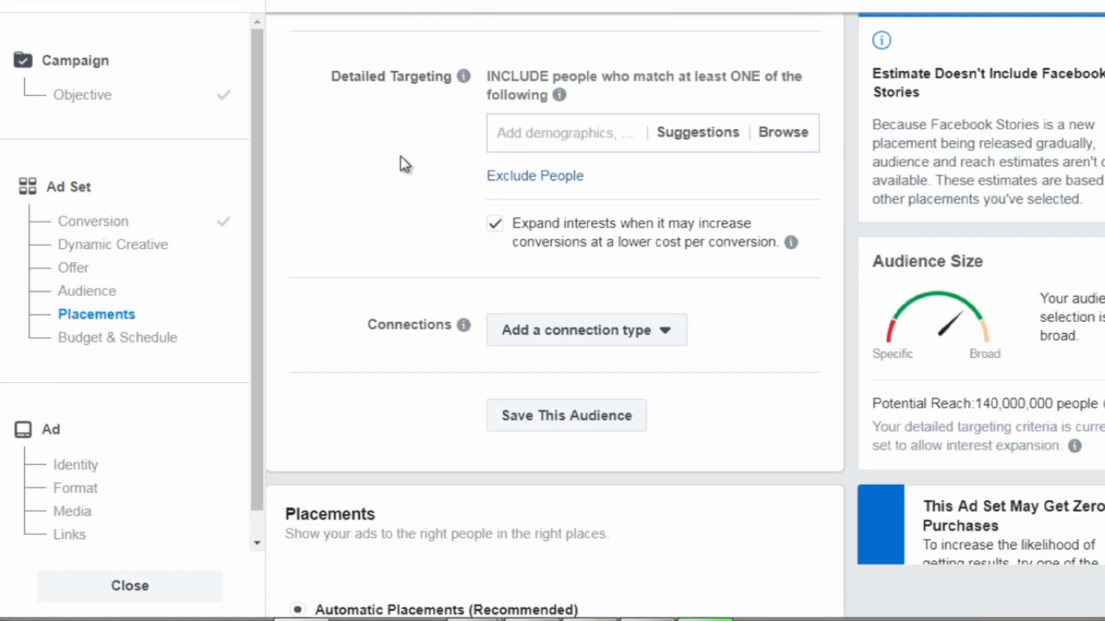
left_click(554, 128)
type("scu")
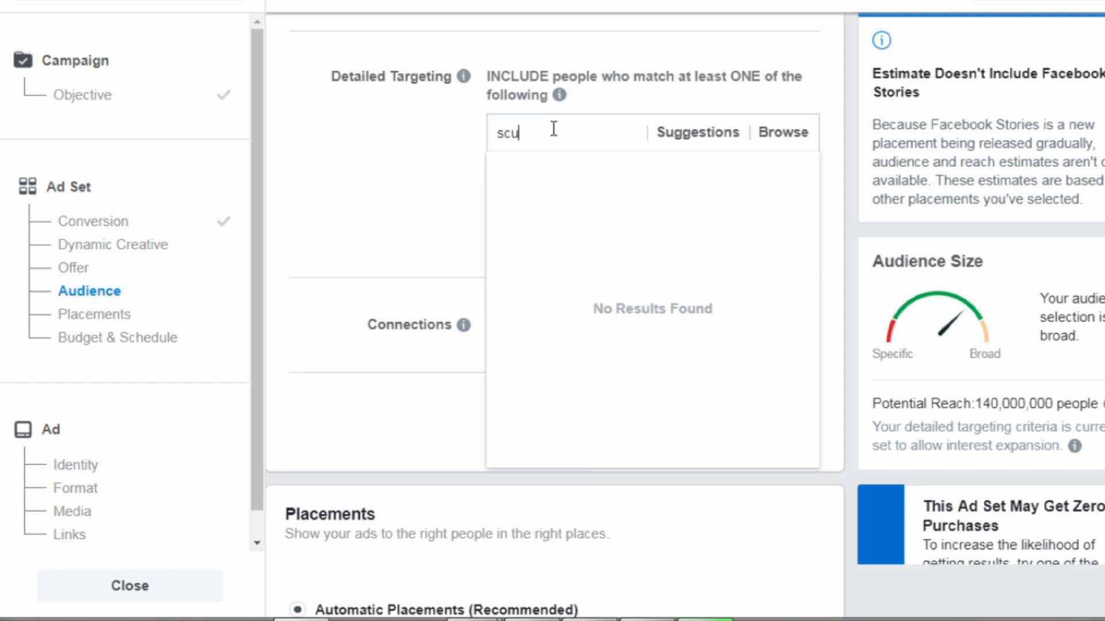
type("ba diving")
left_click(577, 181)
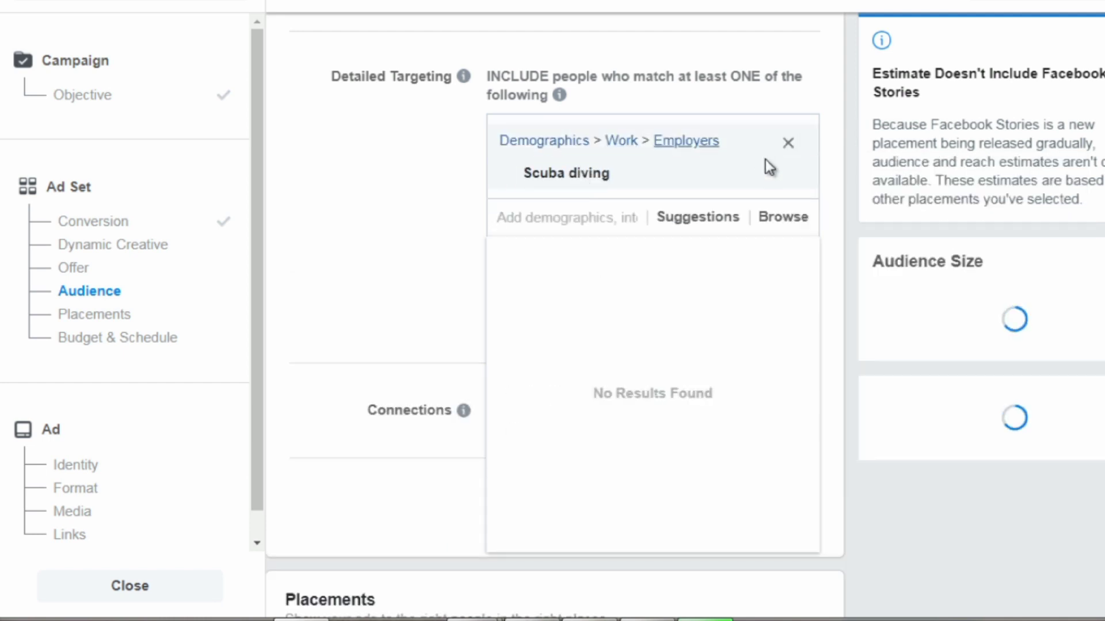
left_click(789, 176)
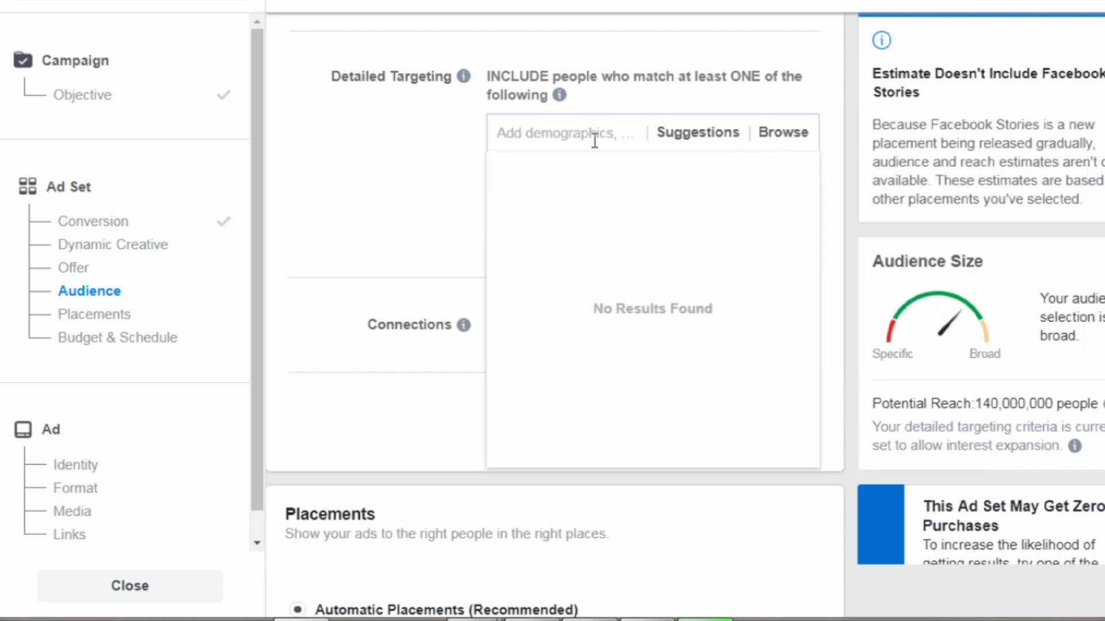
Add the Scuba diving interest to the audience's detailed targeting and turn off interest expansion
type("sc")
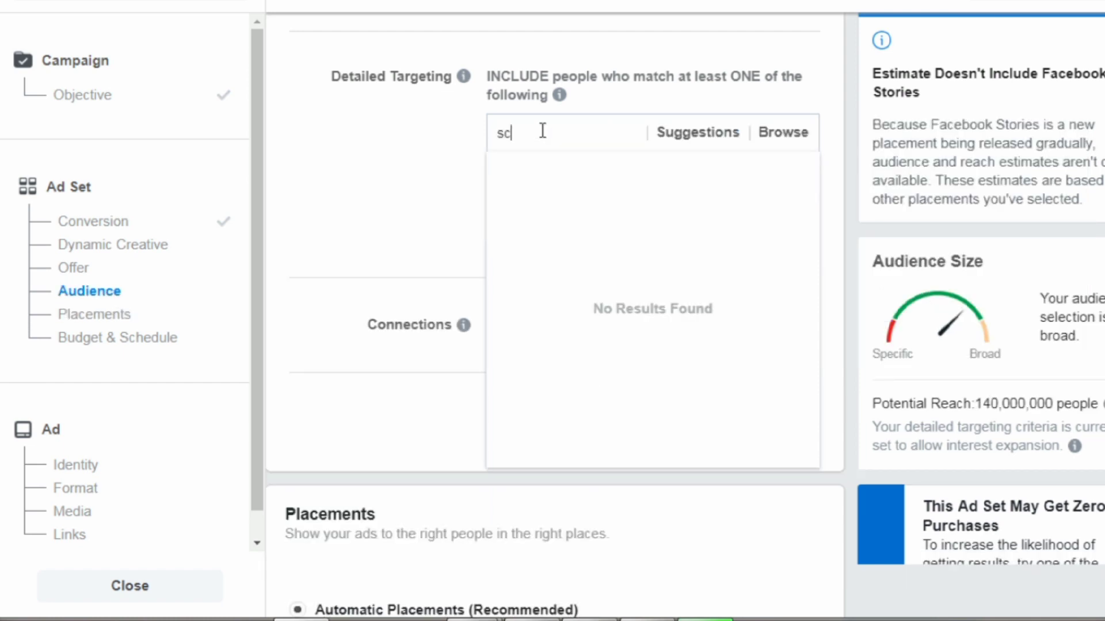
type("uba diving")
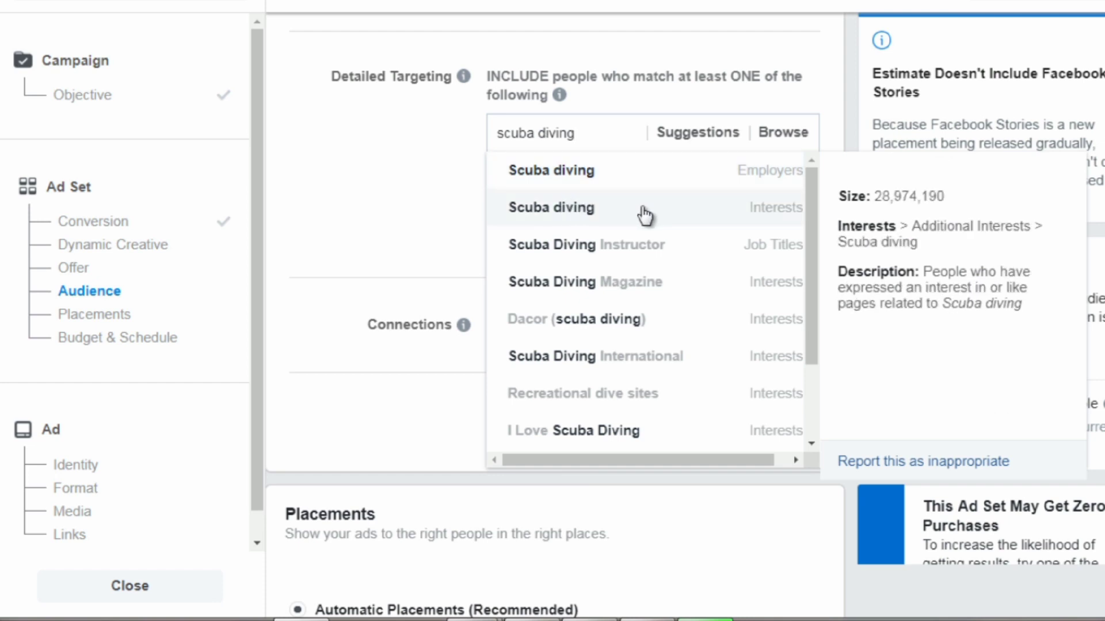
left_click(562, 208)
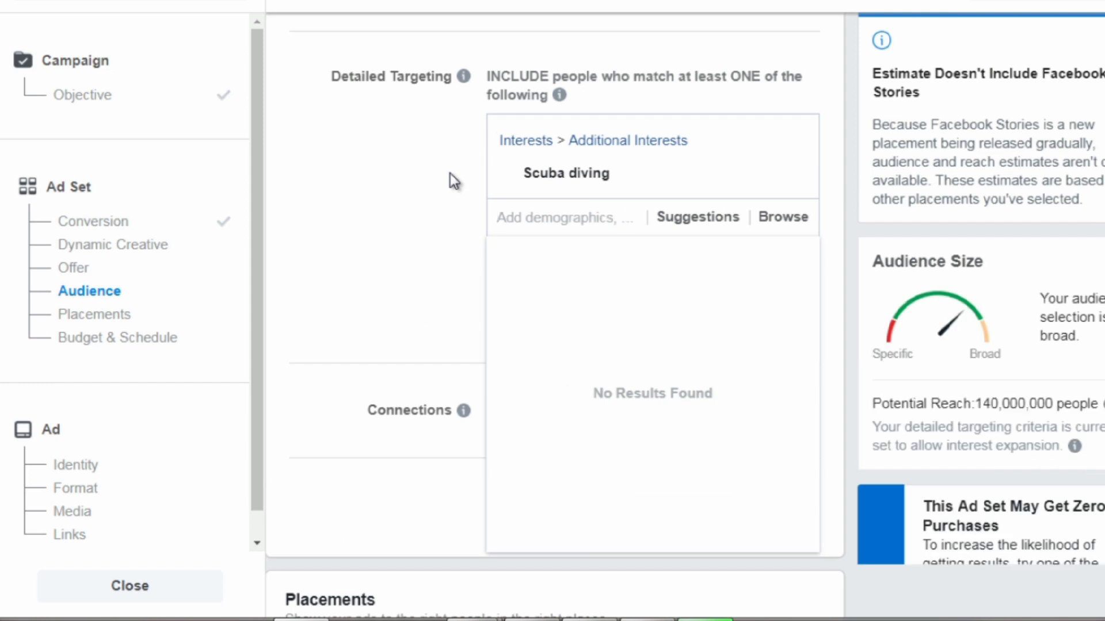
left_click(449, 175)
scroll(449, 175, "down", 1)
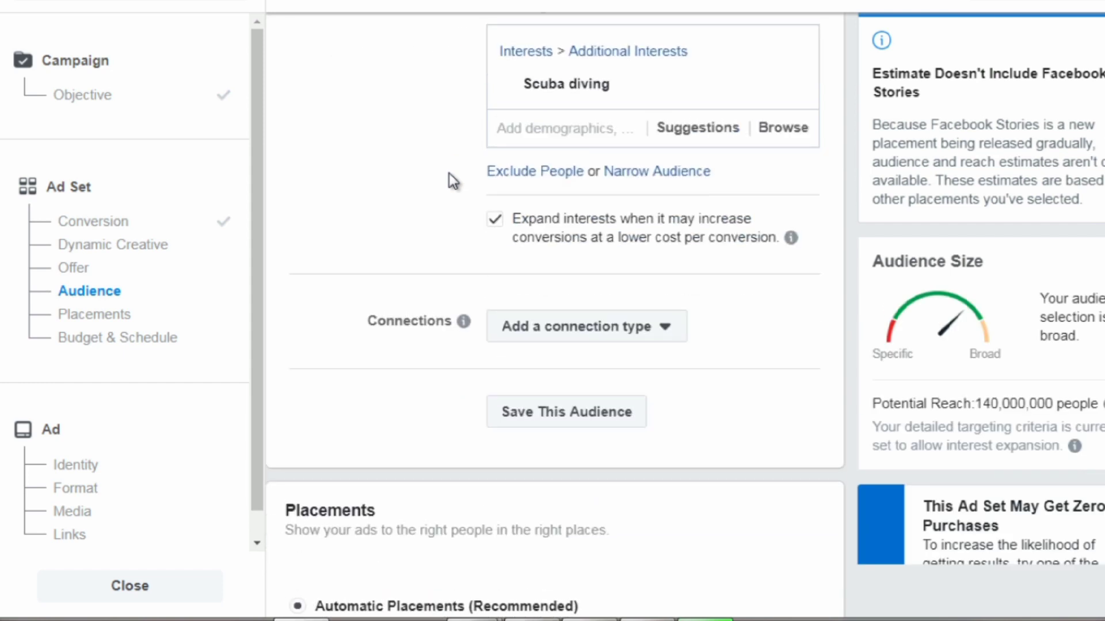
left_click(496, 218)
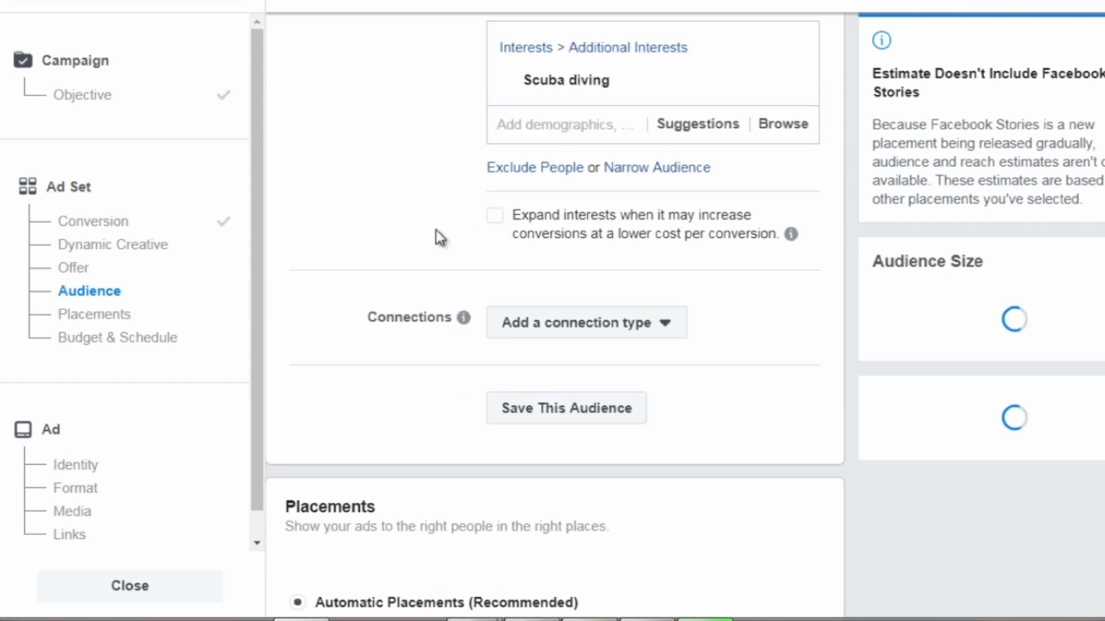
Review the placement choices, budget and schedule, ad delivery optimization options, conversion window and bid strategy
scroll(436, 230, "down", 10)
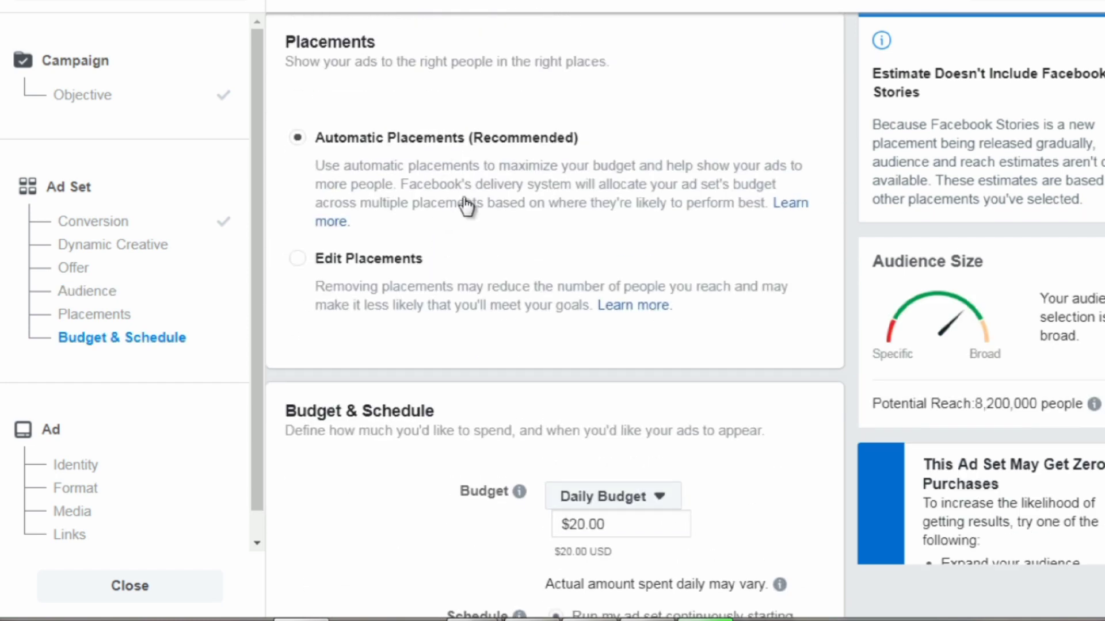
scroll(462, 198, "down", 5)
scroll(462, 197, "down", 2)
scroll(463, 200, "down", 5)
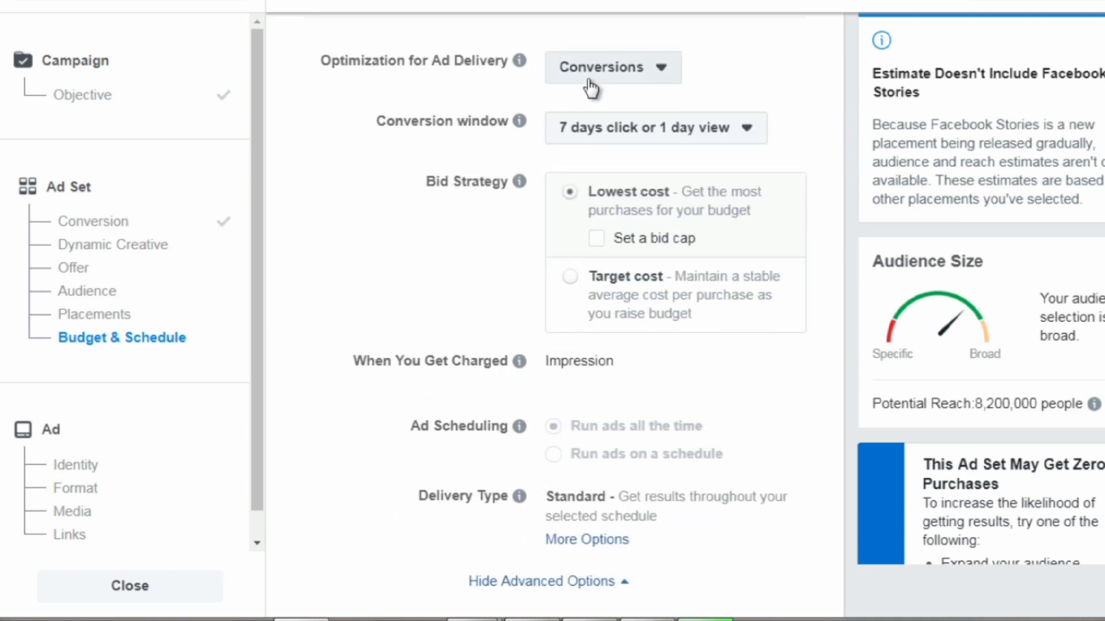
left_click(591, 85)
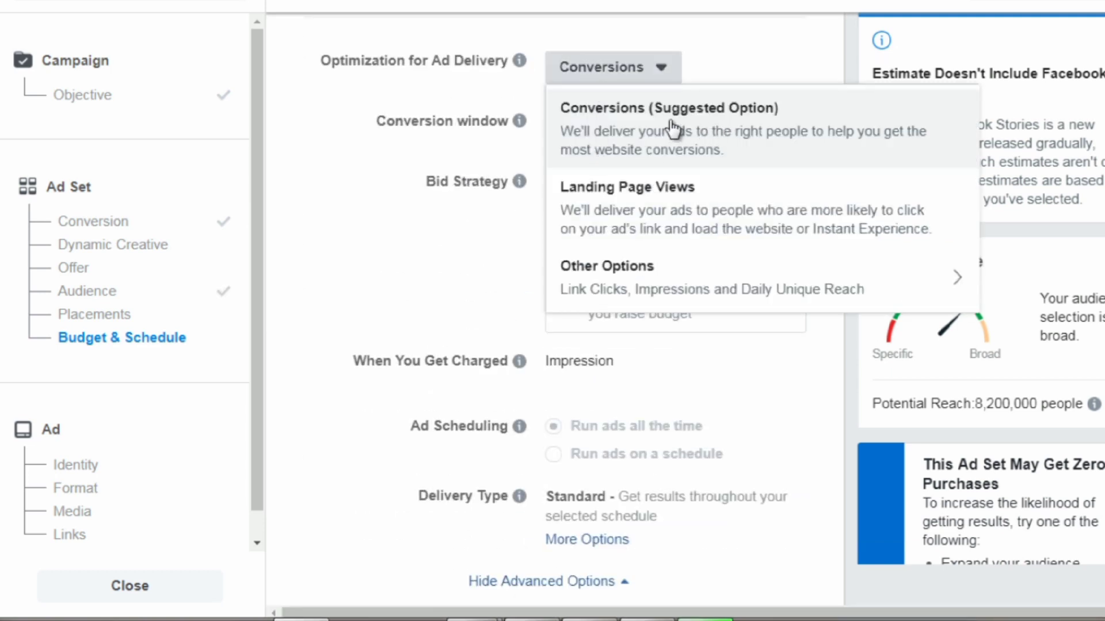
left_click(370, 206)
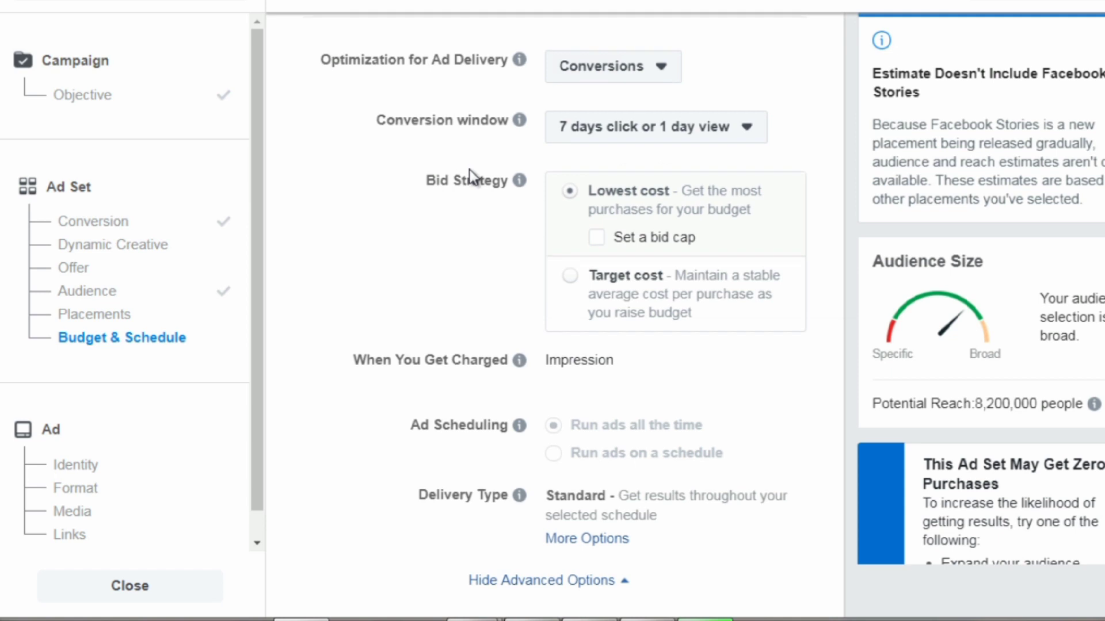
scroll(468, 170, "down", 2)
mouse_move(514, 338)
scroll(506, 299, "up", 3)
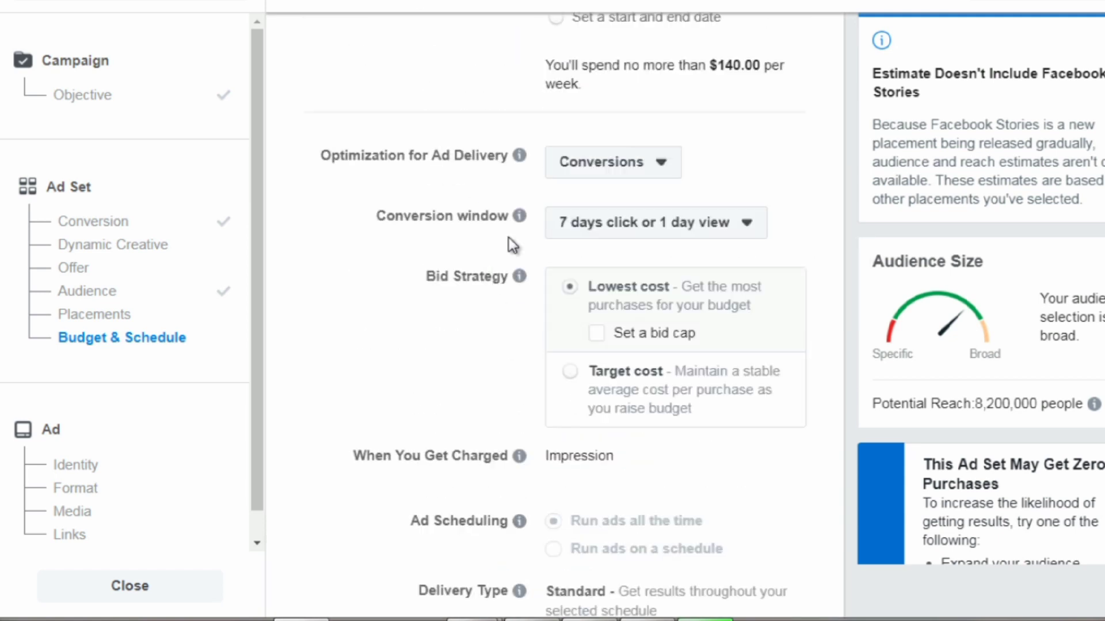
Check the conversion window choices and the remaining delivery settings, keep them as they are, and continue to the ad setup
left_click(594, 229)
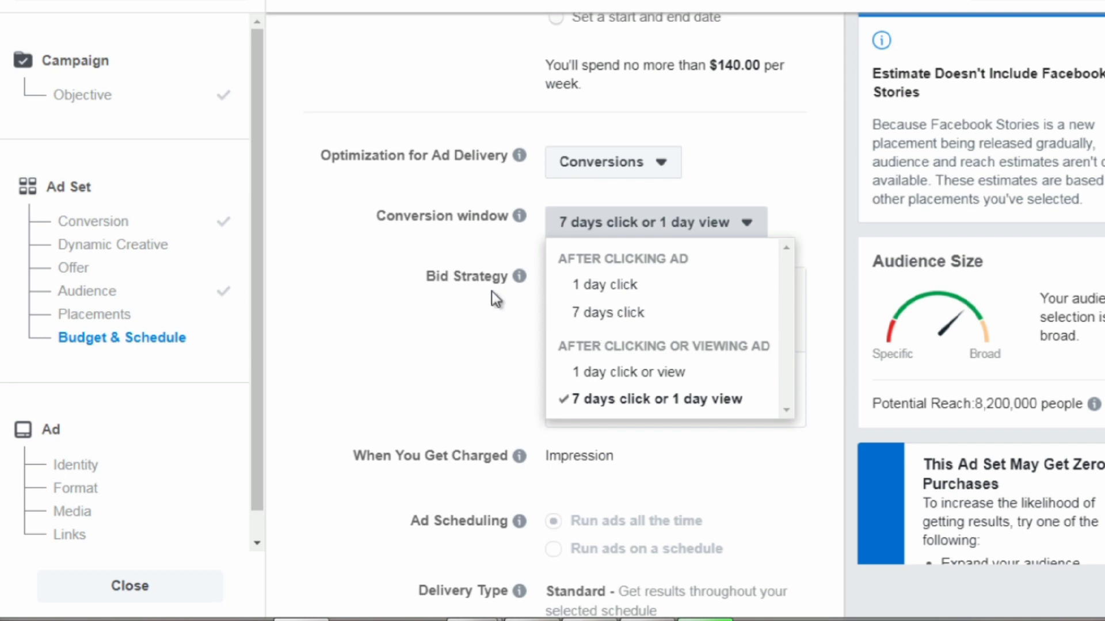
left_click(464, 320)
mouse_move(771, 288)
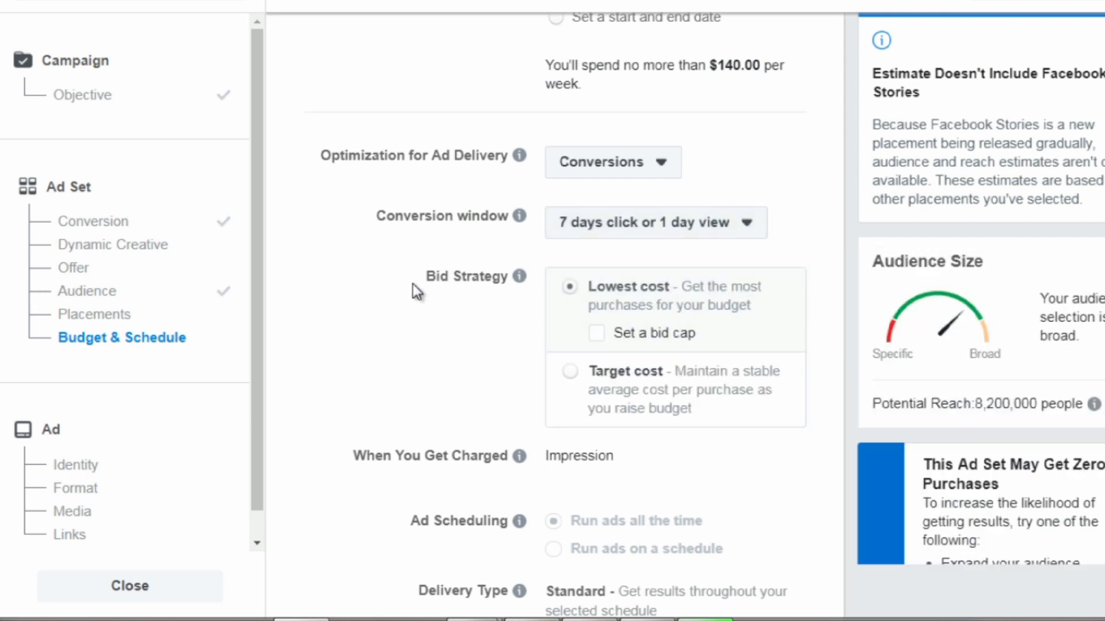
scroll(413, 284, "down", 1)
scroll(413, 284, "down", 3)
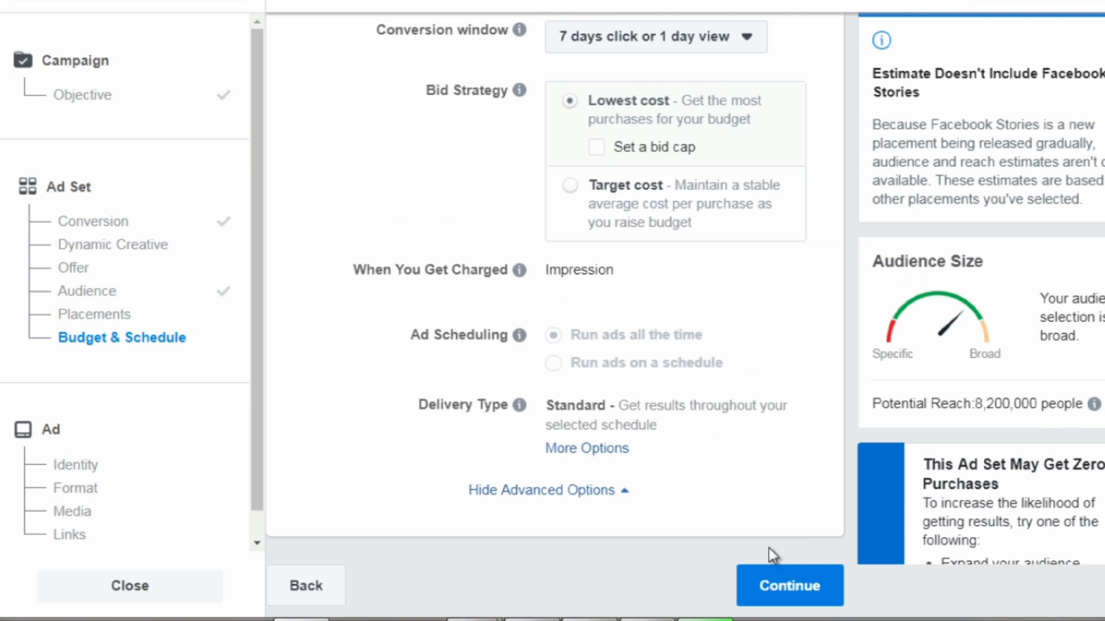
left_click(777, 582)
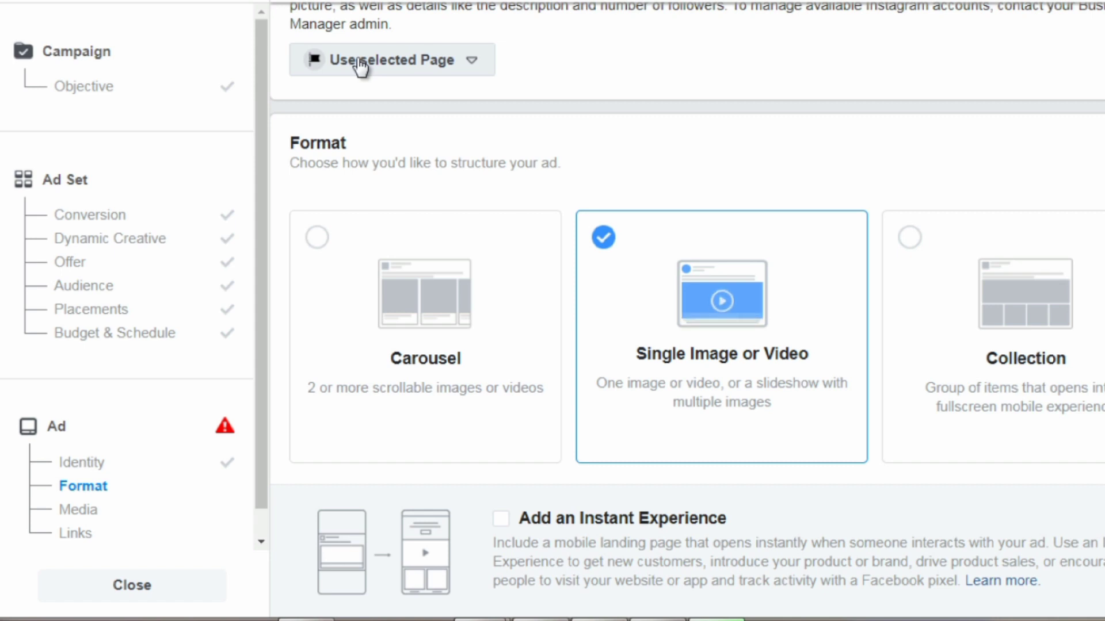
Search the free stock images for "scuba" and add the photo of two divers standing in the water as the ad image
scroll(281, 176, "down", 2)
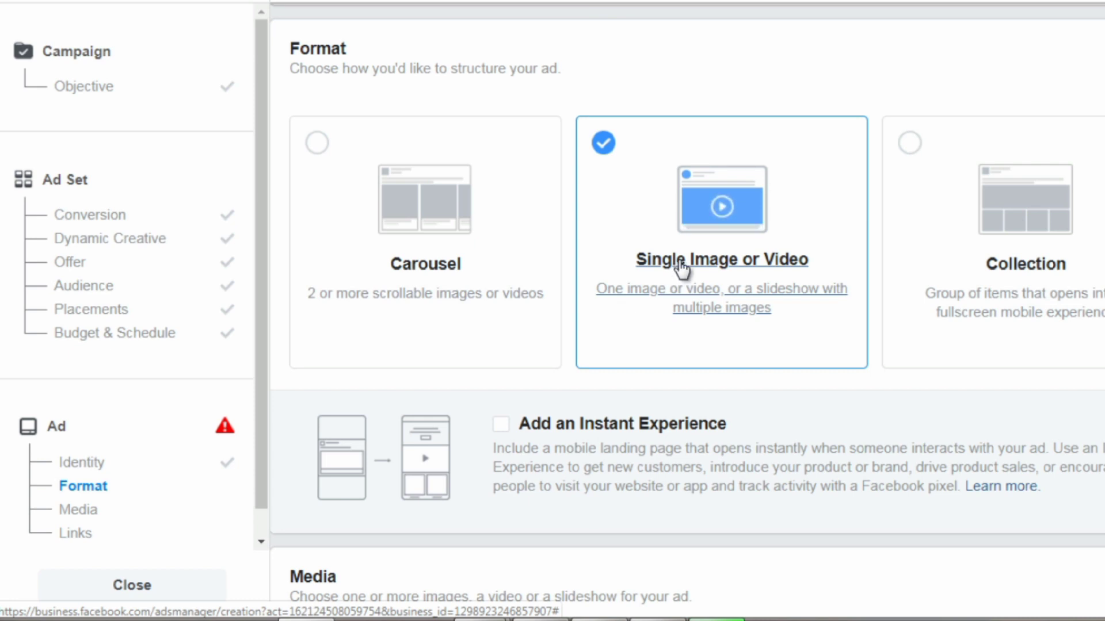
scroll(283, 304, "down", 5)
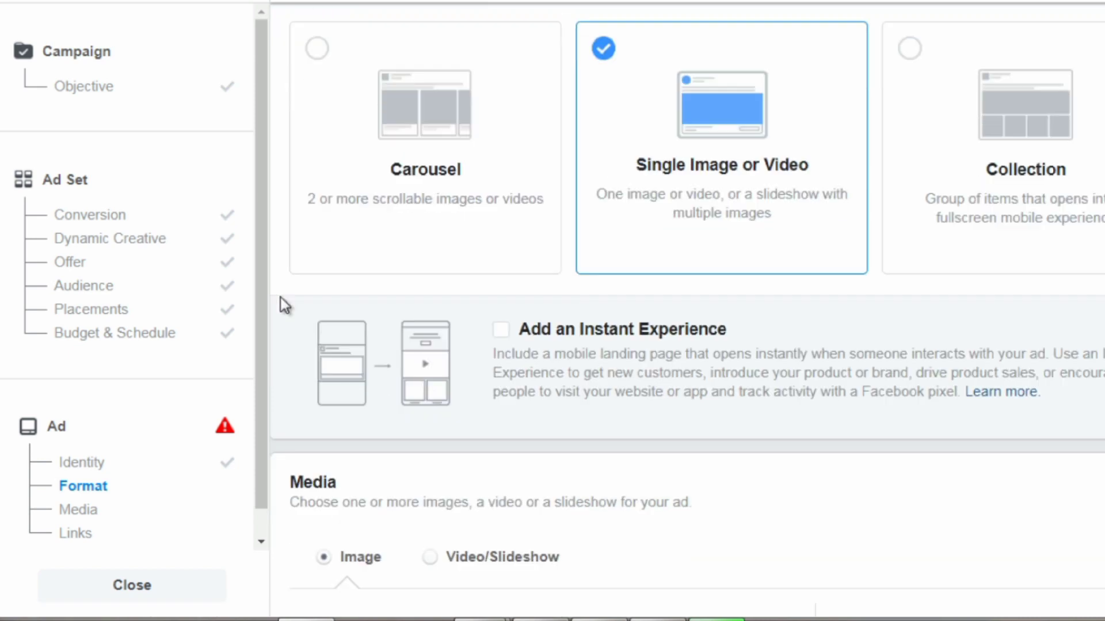
scroll(280, 298, "down", 5)
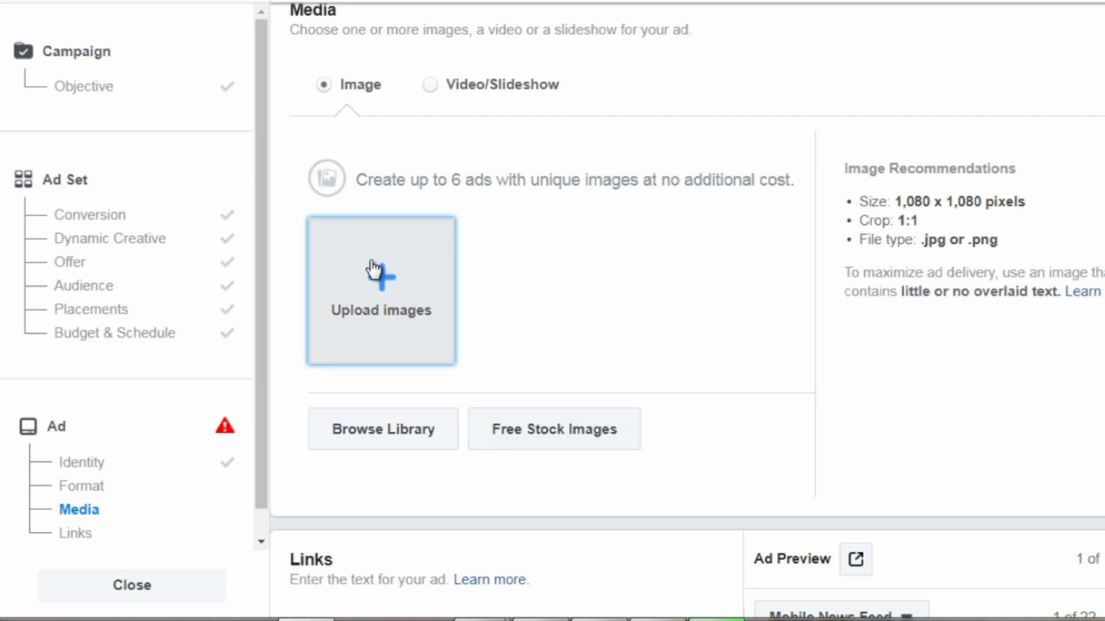
left_click(545, 428)
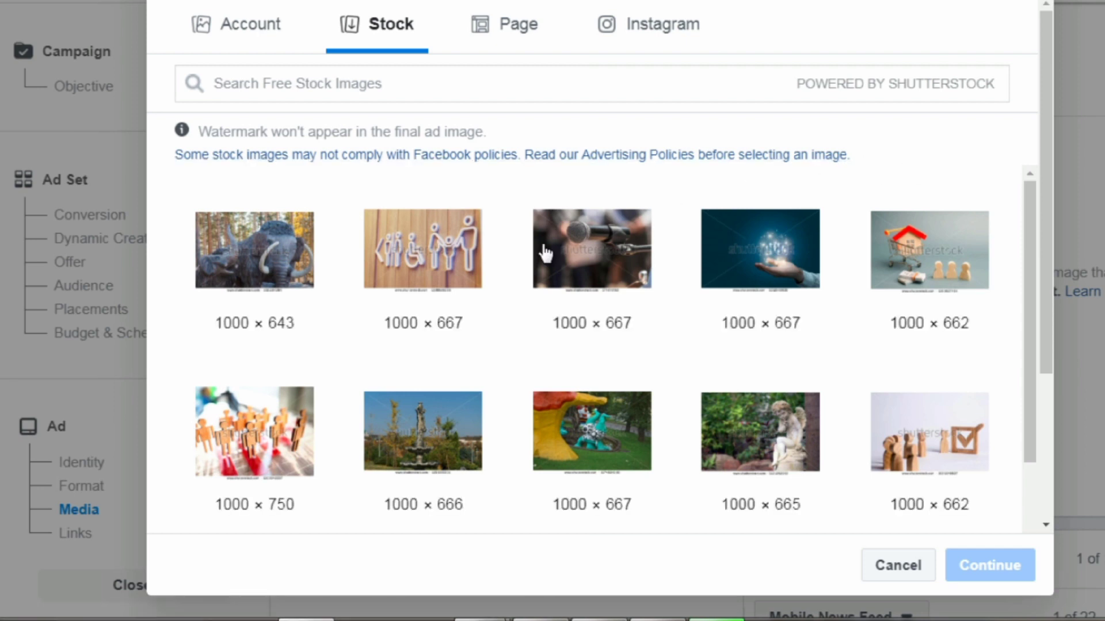
type("scuba")
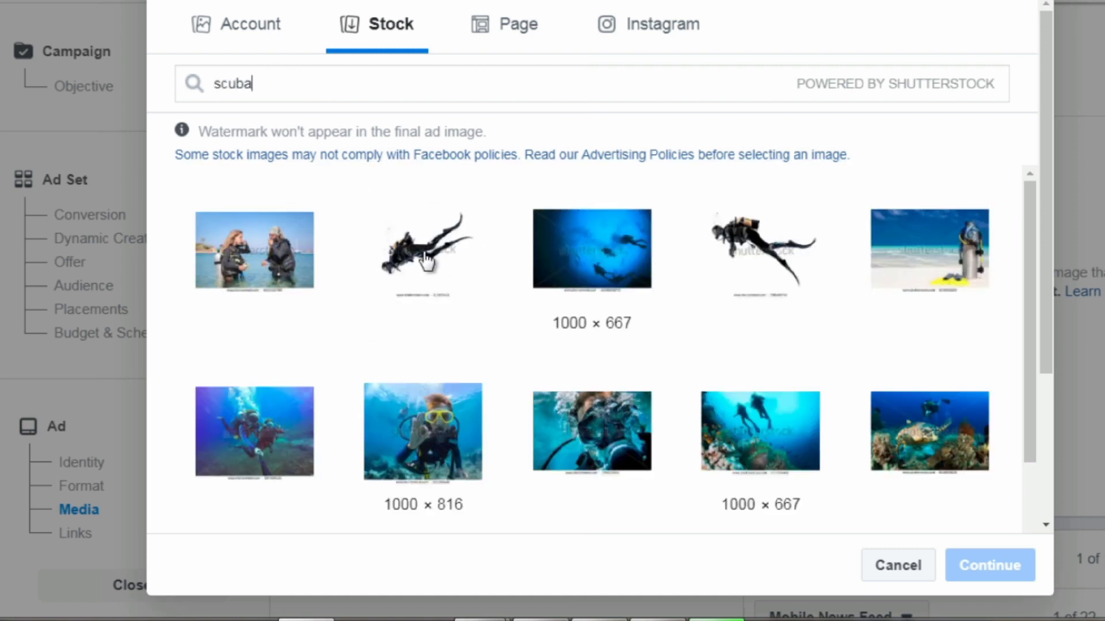
left_click(250, 252)
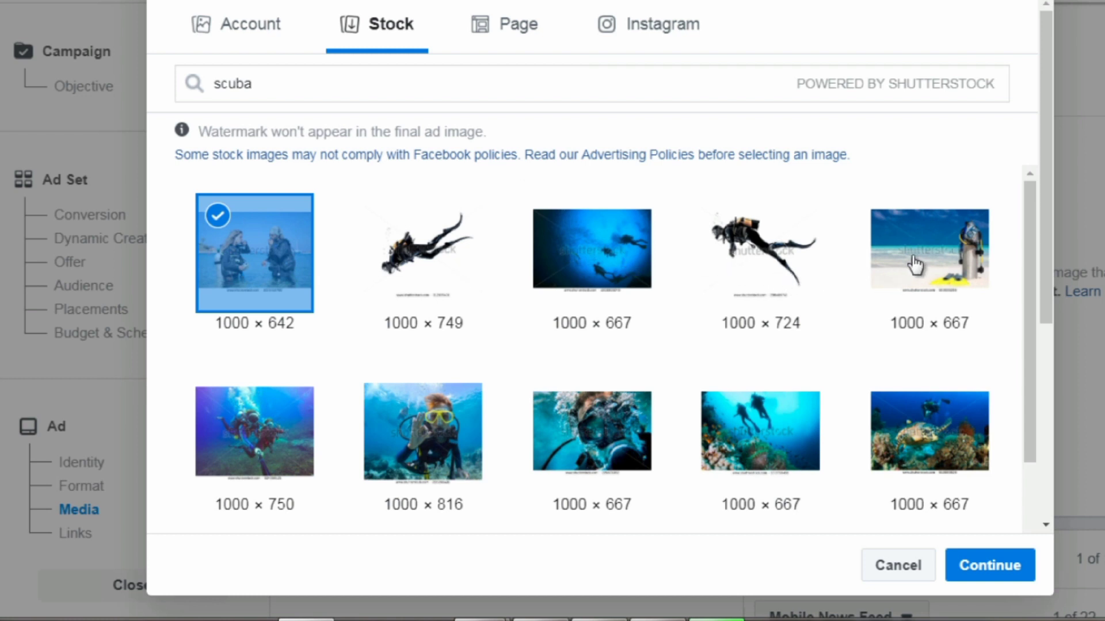
left_click(992, 567)
Review the ad's link type, text, website URL and headline fields alongside the ad preview
scroll(535, 288, "down", 8)
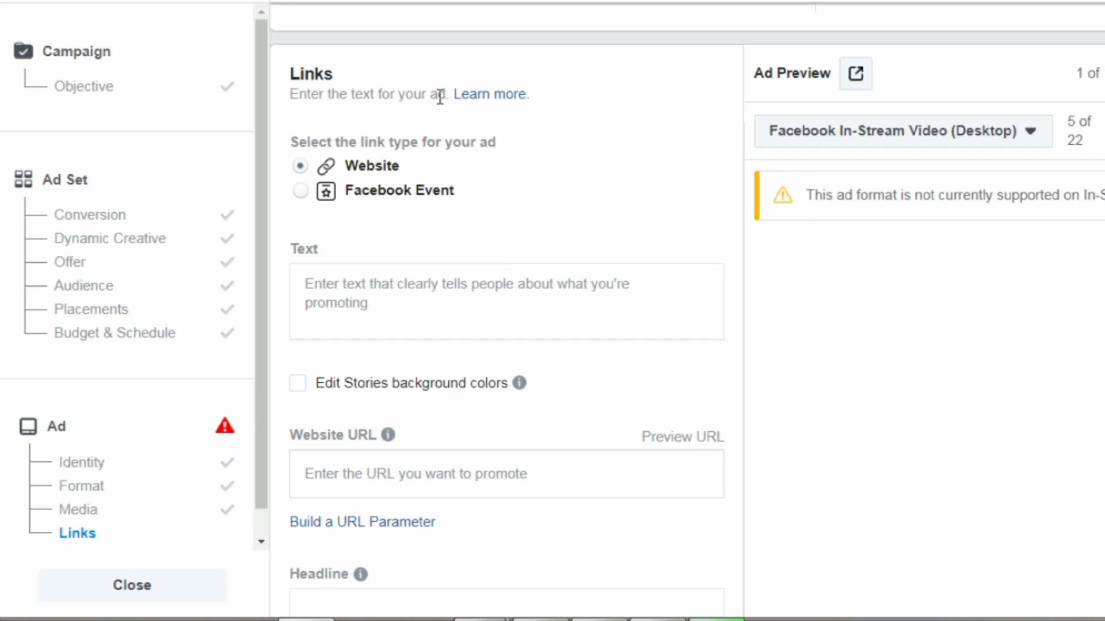
left_click(331, 294)
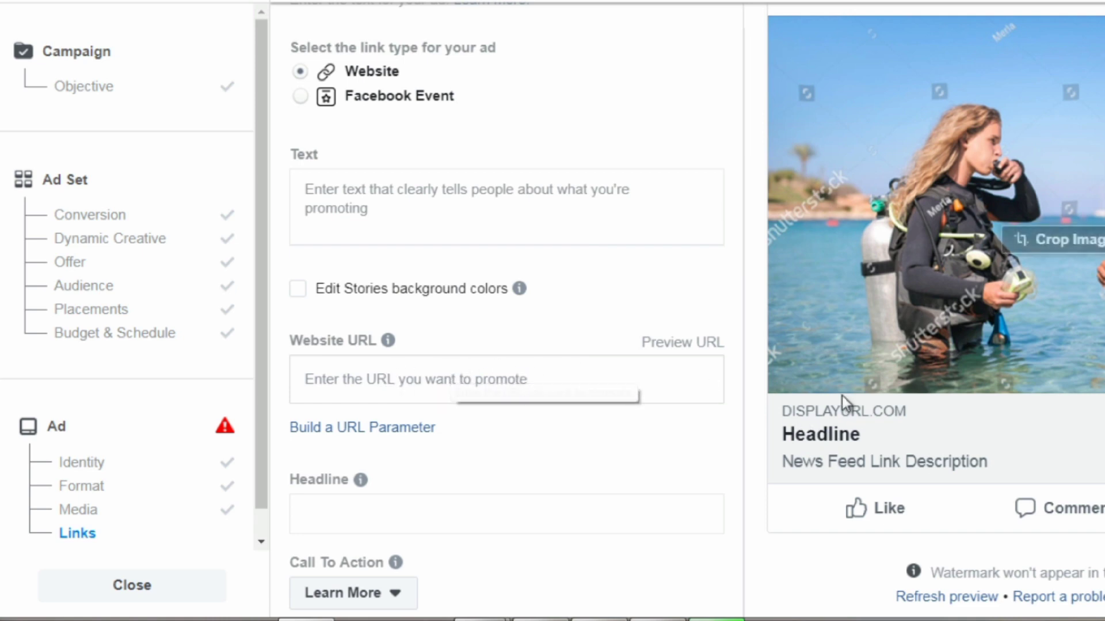
scroll(534, 393, "down", 1)
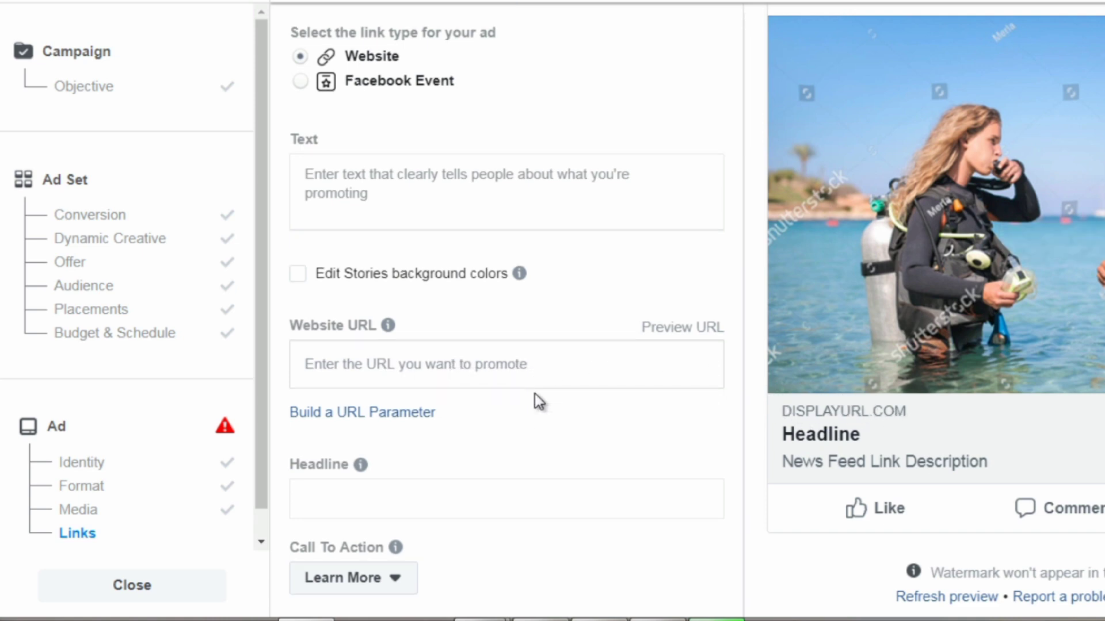
scroll(469, 434, "down", 1)
scroll(468, 429, "down", 2)
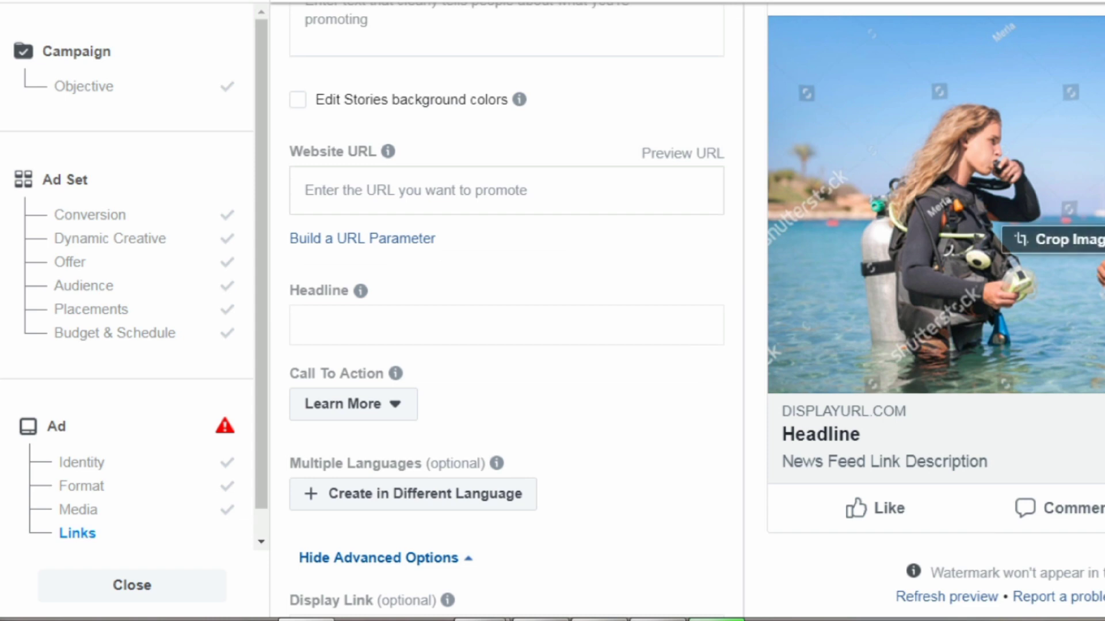
left_click_drag(1104, 576, 1104, 604)
left_click(1097, 430)
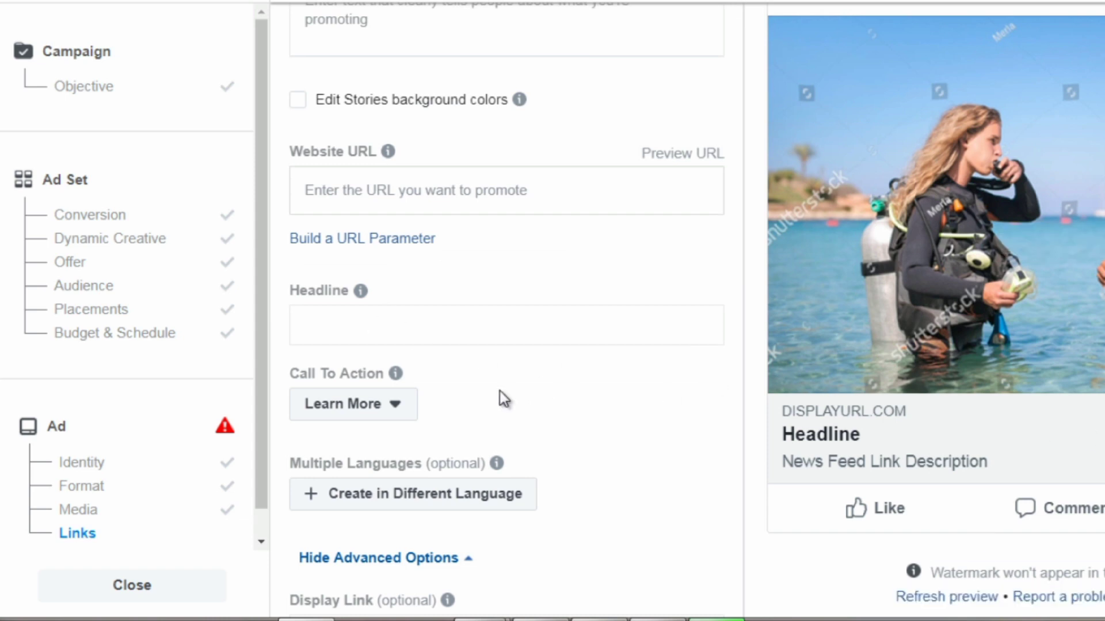
Look through the available Call To Action options for the ad without changing the selection
left_click(390, 402)
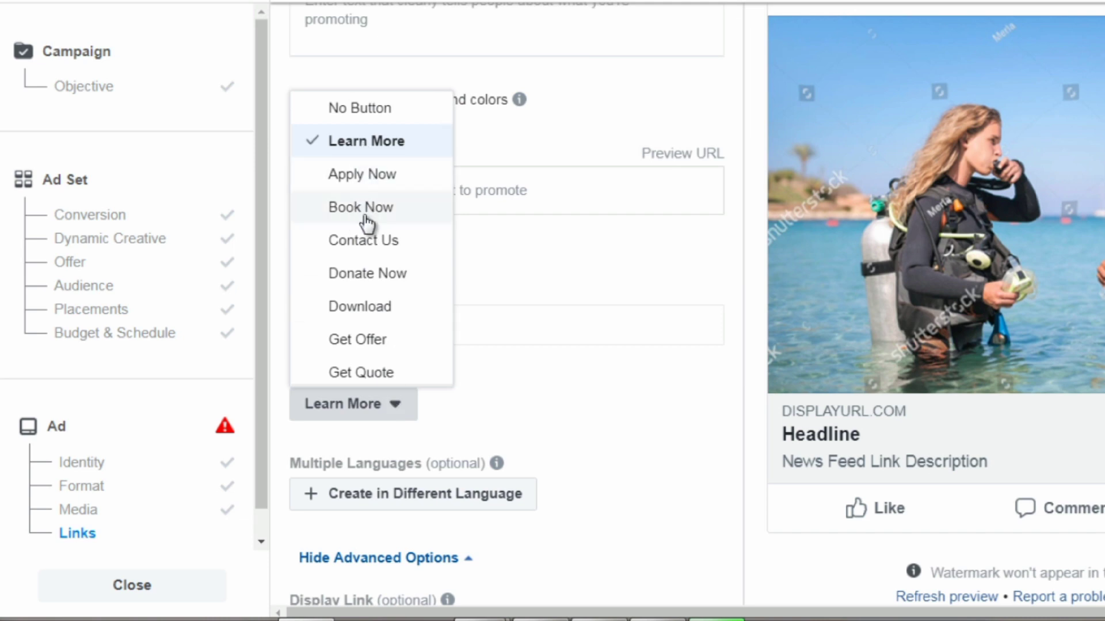
scroll(373, 272, "down", 1)
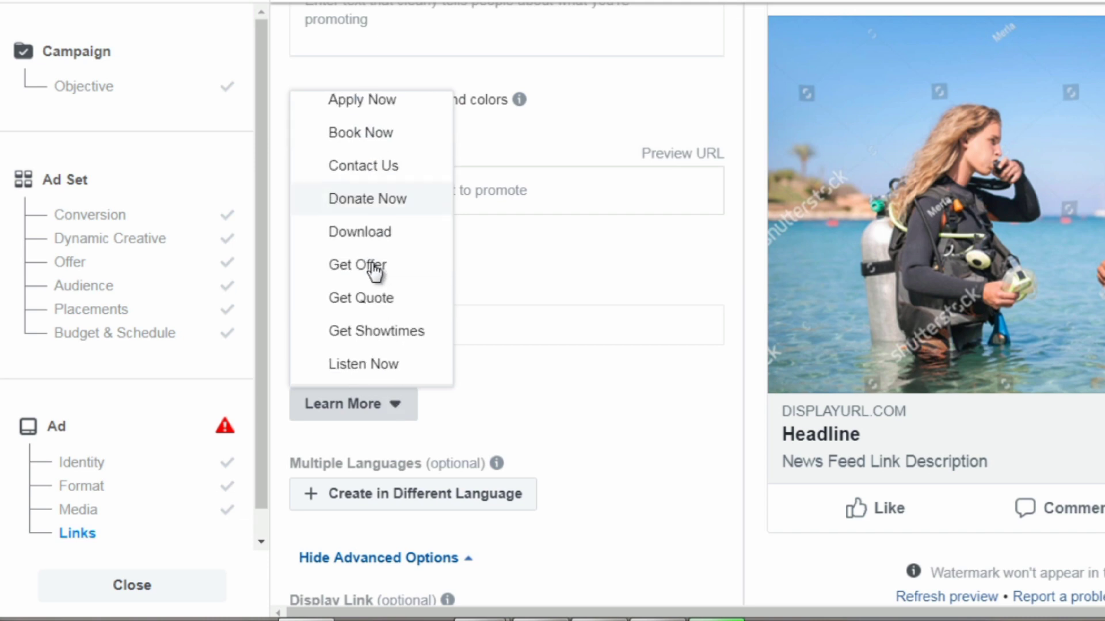
scroll(373, 271, "down", 3)
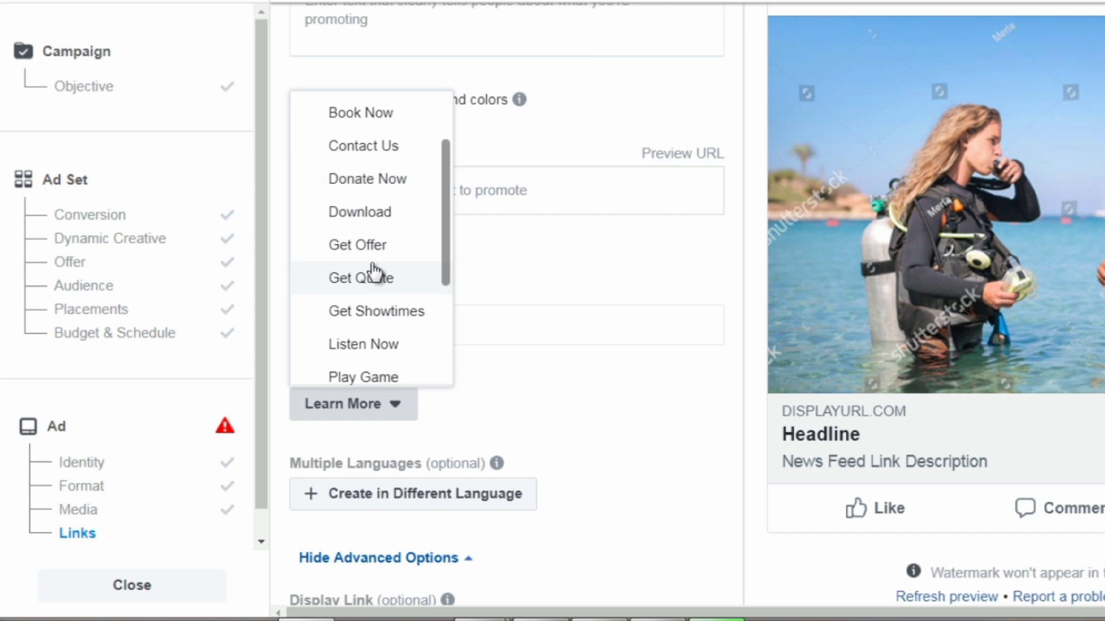
left_click(539, 356)
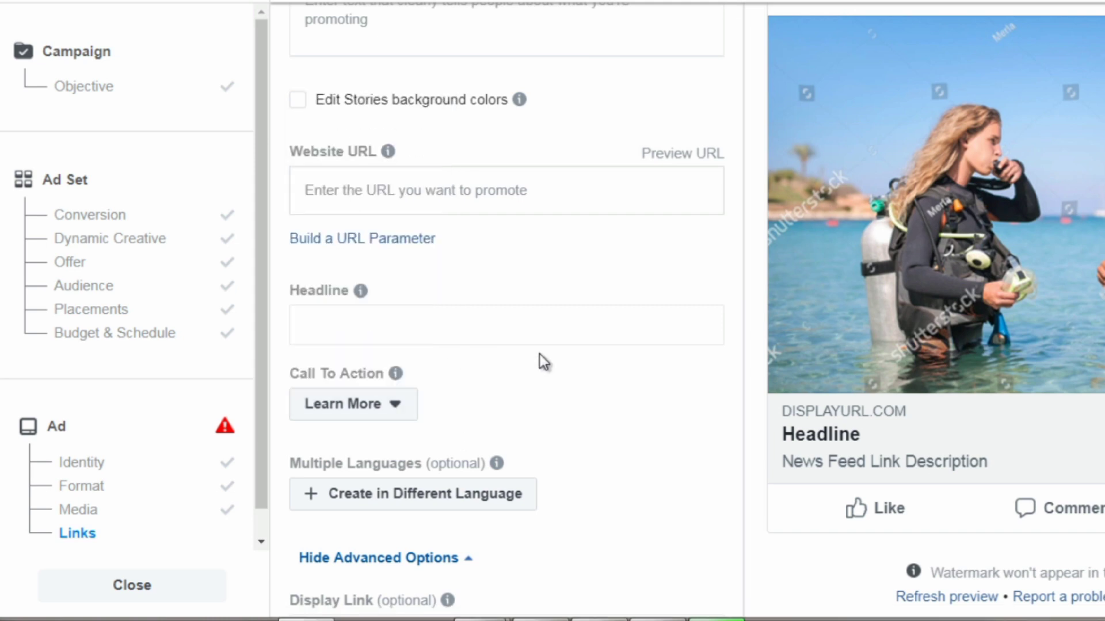
Examine the ad's advanced link options, including display link, News Feed link description, URL parameters and conversion tracking
scroll(268, 385, "down", 1)
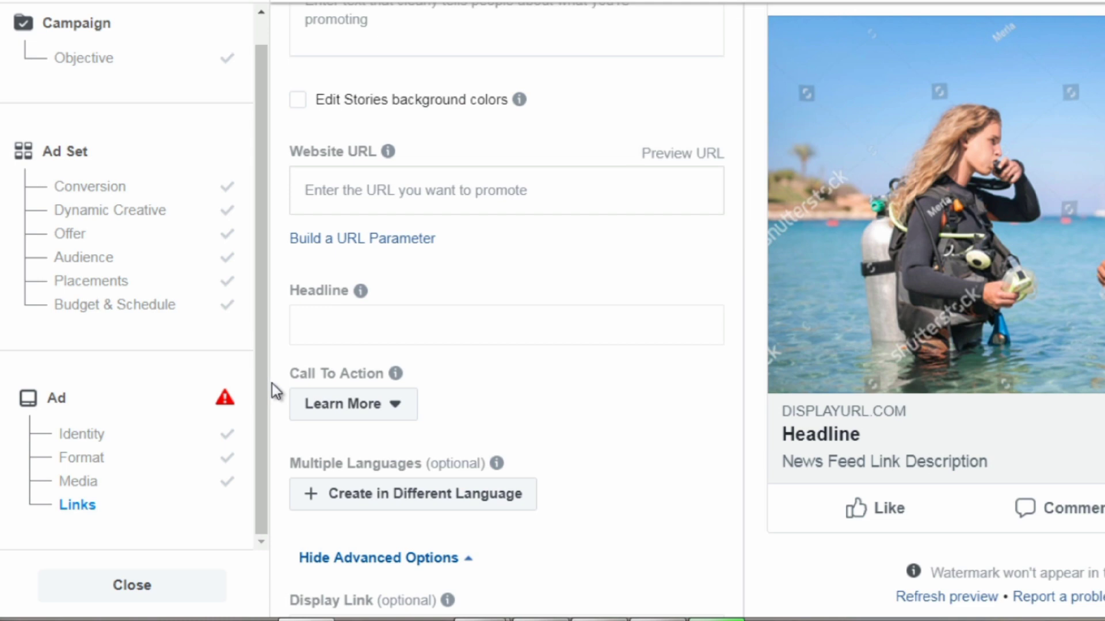
scroll(272, 385, "down", 5)
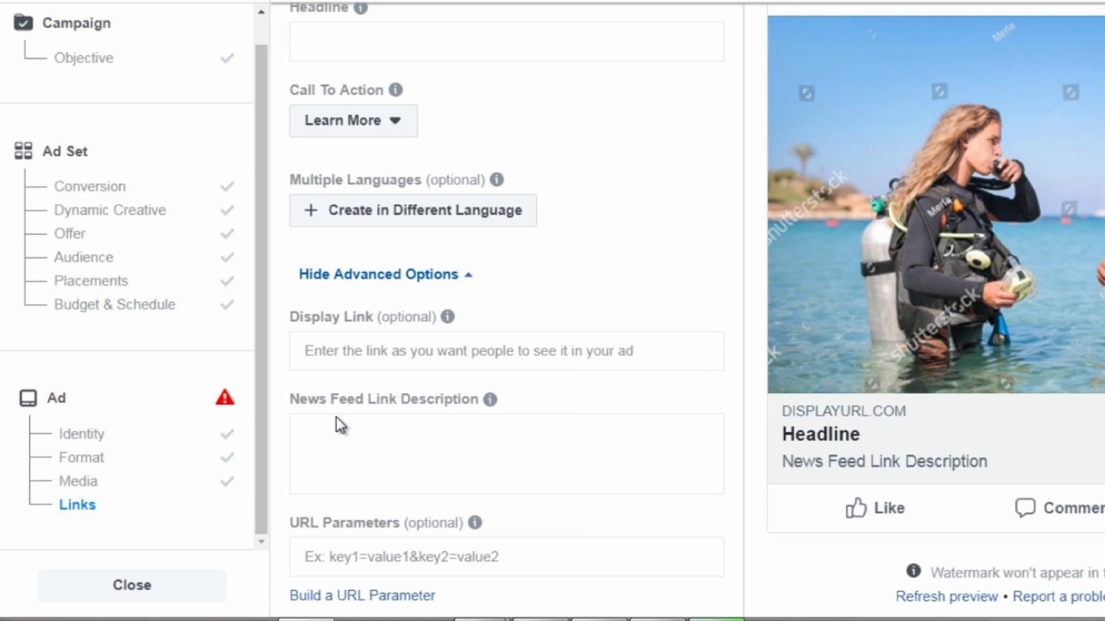
scroll(336, 416, "down", 2)
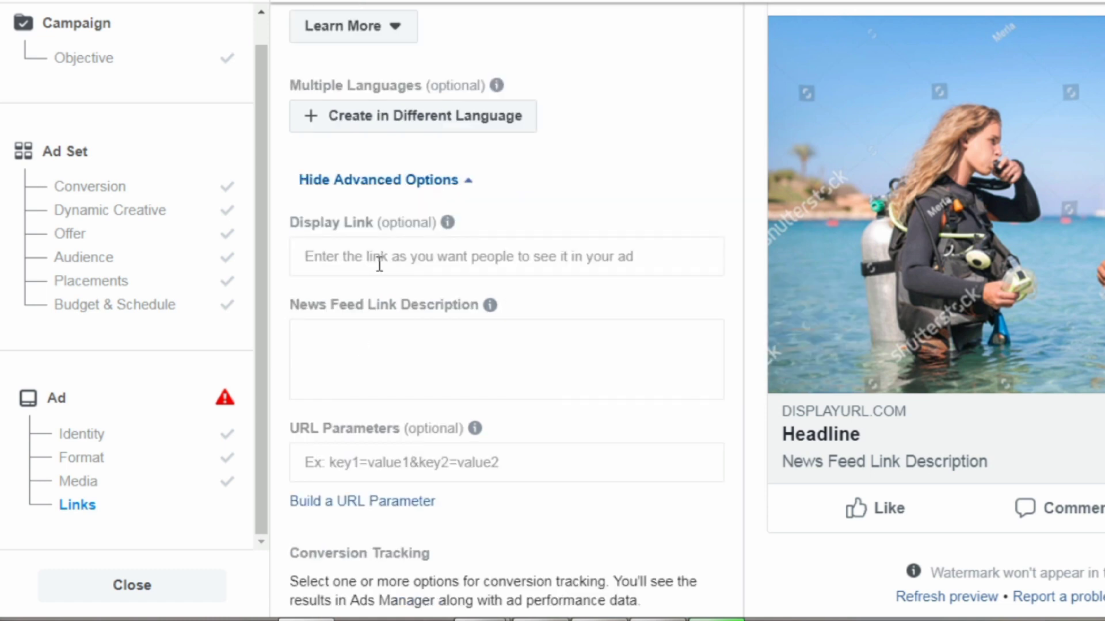
mouse_move(451, 205)
mouse_move(475, 428)
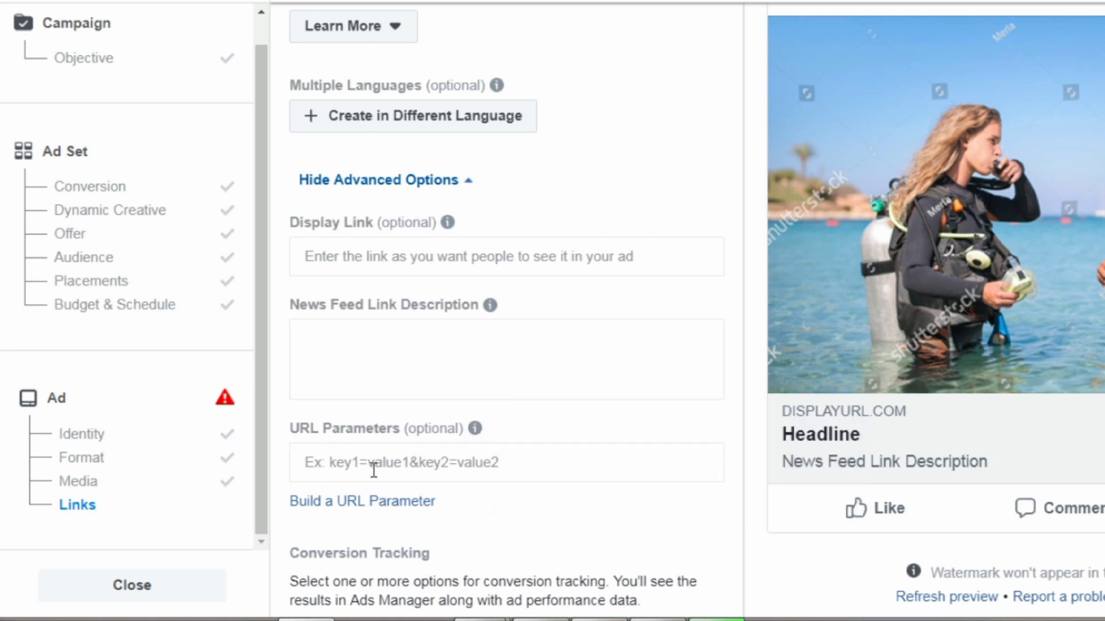